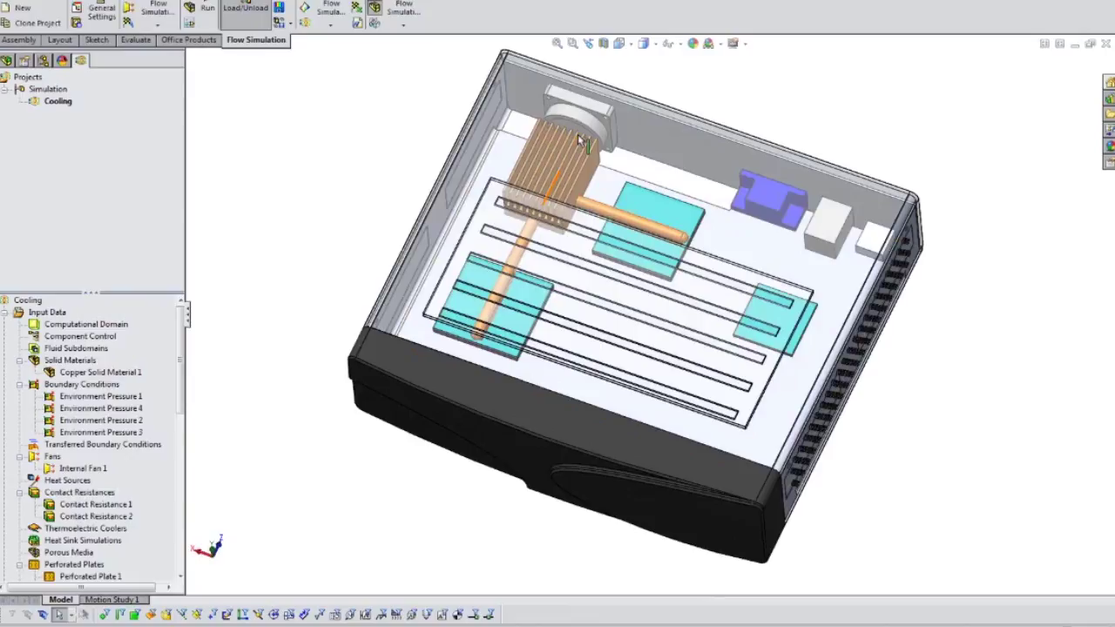
Step: Inspect the electronics enclosure from the front, side and rear, including its internal components, perforated side wall and rear fan vent
middle_click_drag(578, 135, 578, 120)
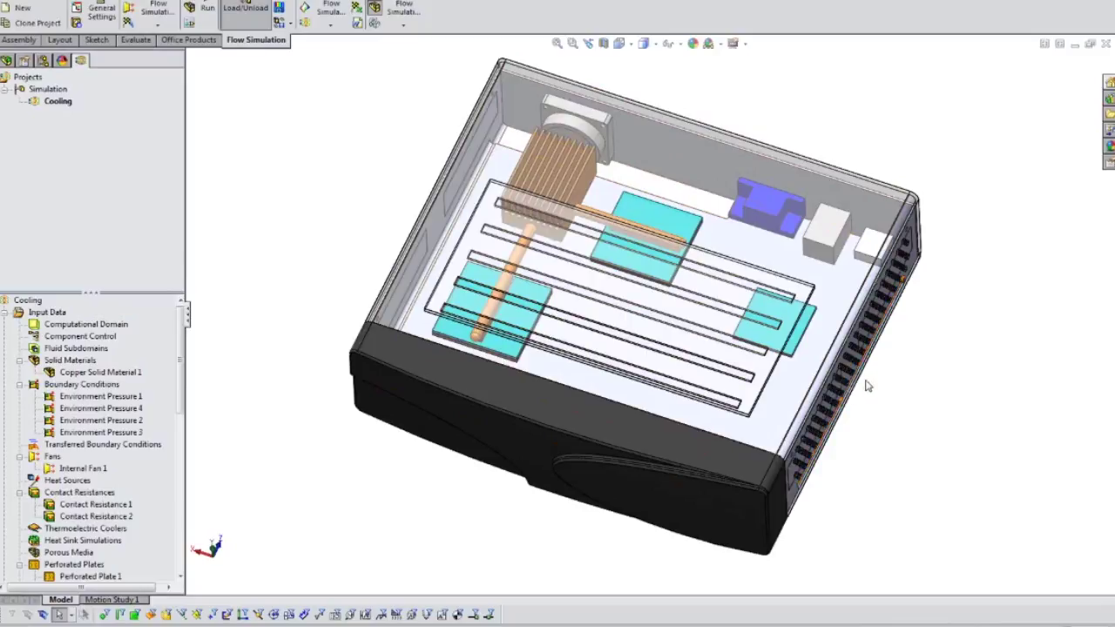
middle_click_drag(869, 378, 643, 325)
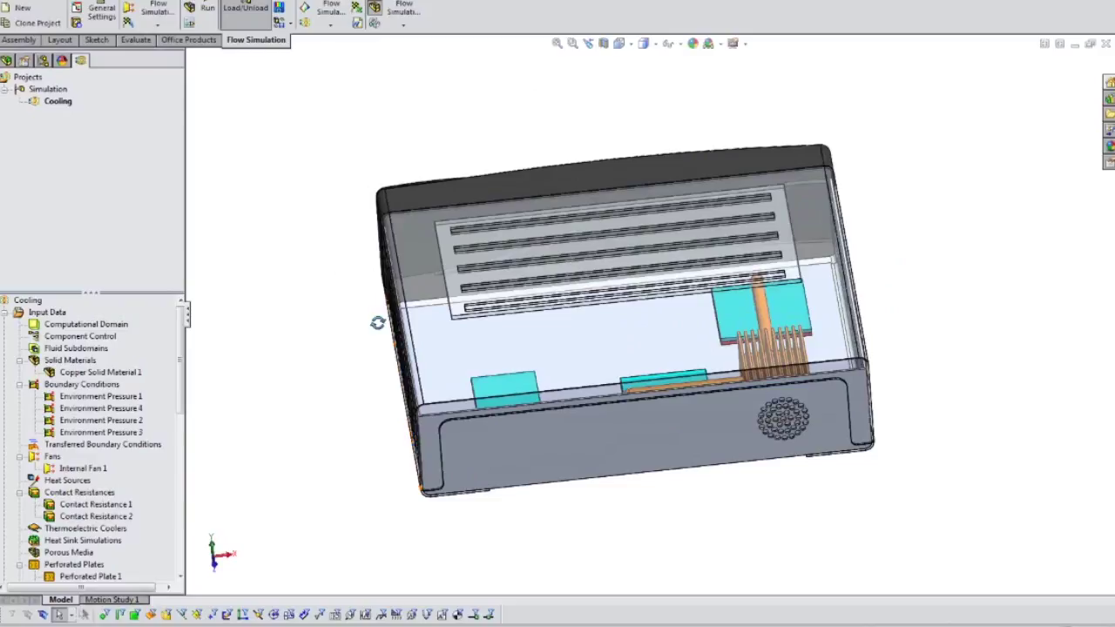
middle_click_drag(378, 319, 426, 307)
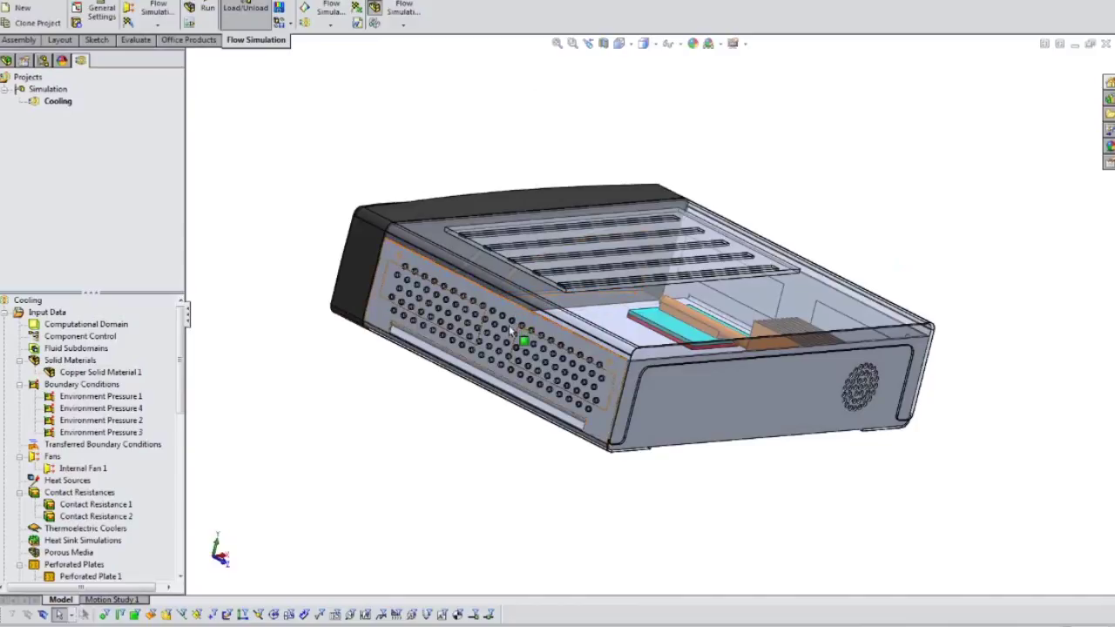
middle_click_drag(516, 336, 444, 333)
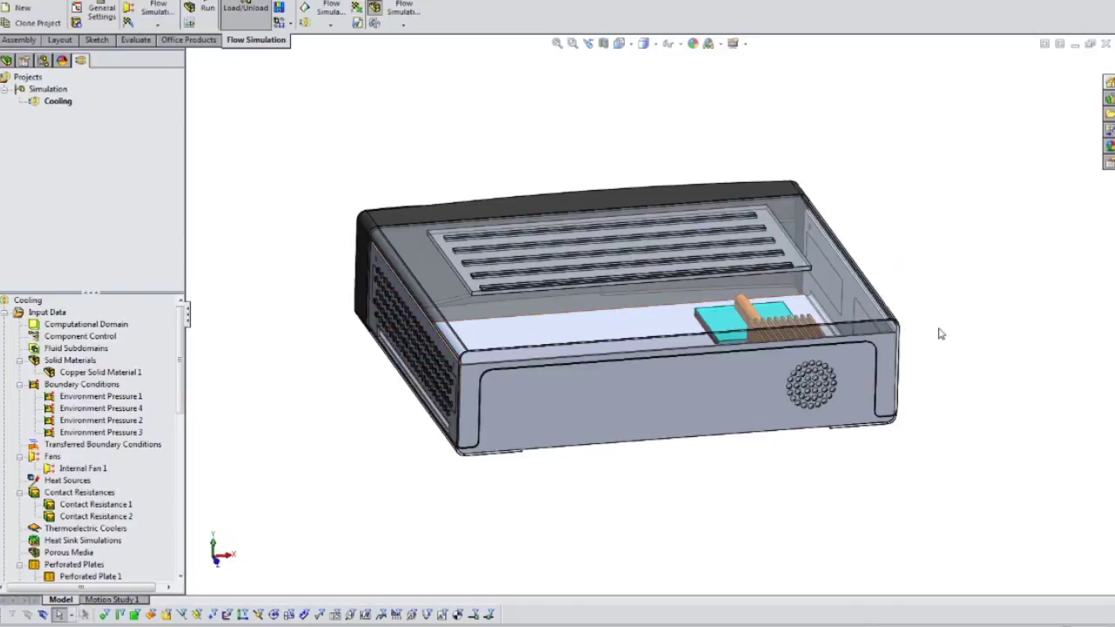
middle_click_drag(938, 329, 907, 304)
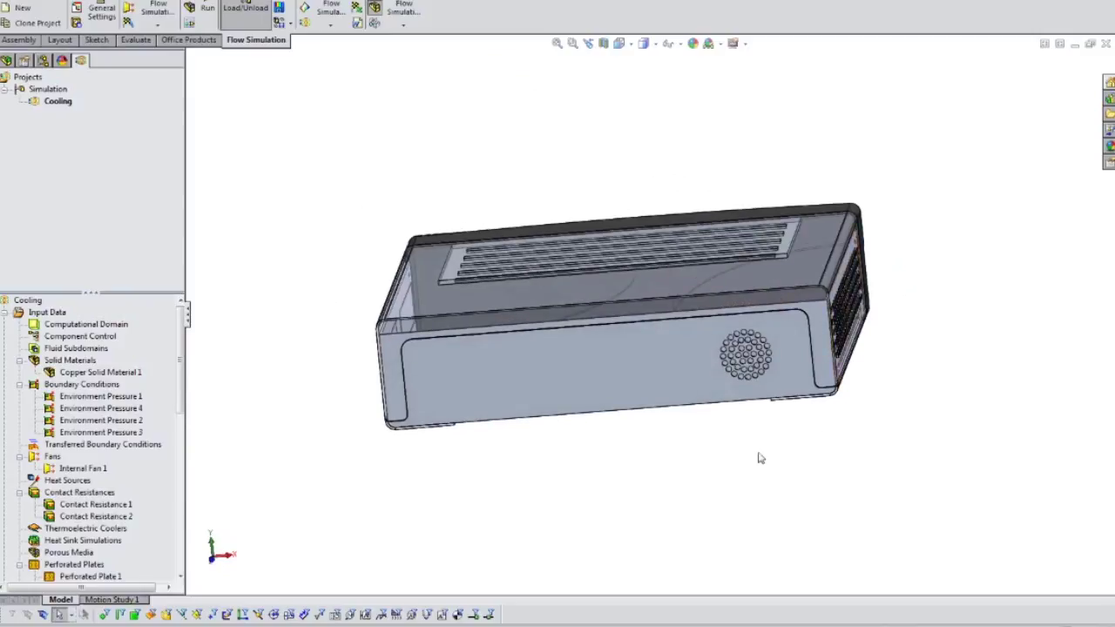
middle_click_drag(759, 458, 993, 326)
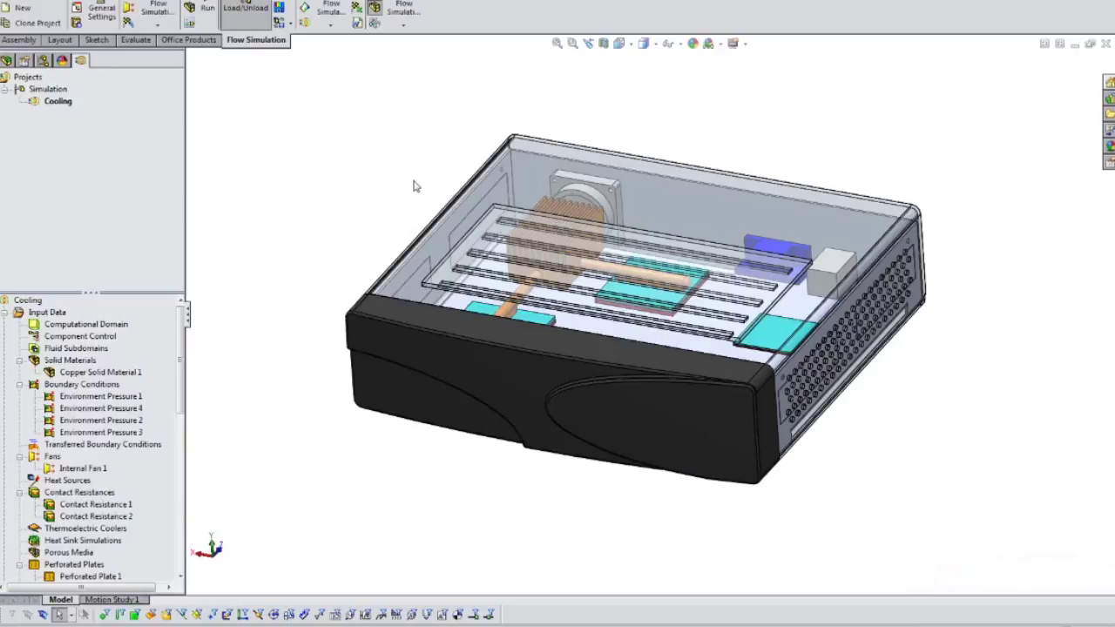
Step: Examine the enclosure's perforated side wall and the slotted vent in the top cover up close and in overview
middle_click_drag(396, 191, 583, 211)
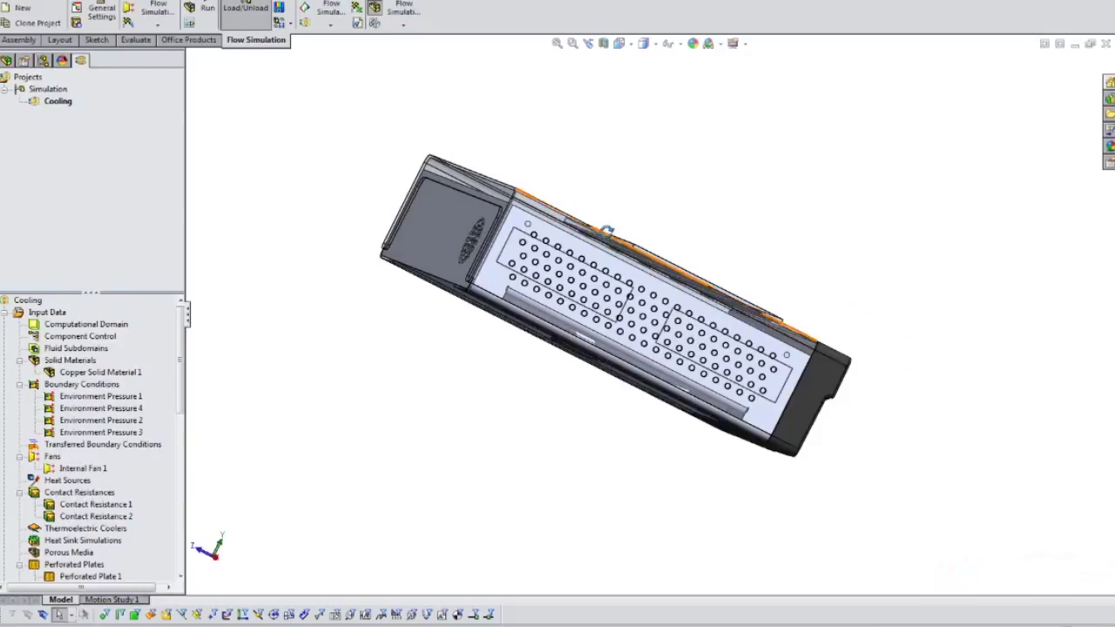
middle_click_drag(605, 232, 593, 240)
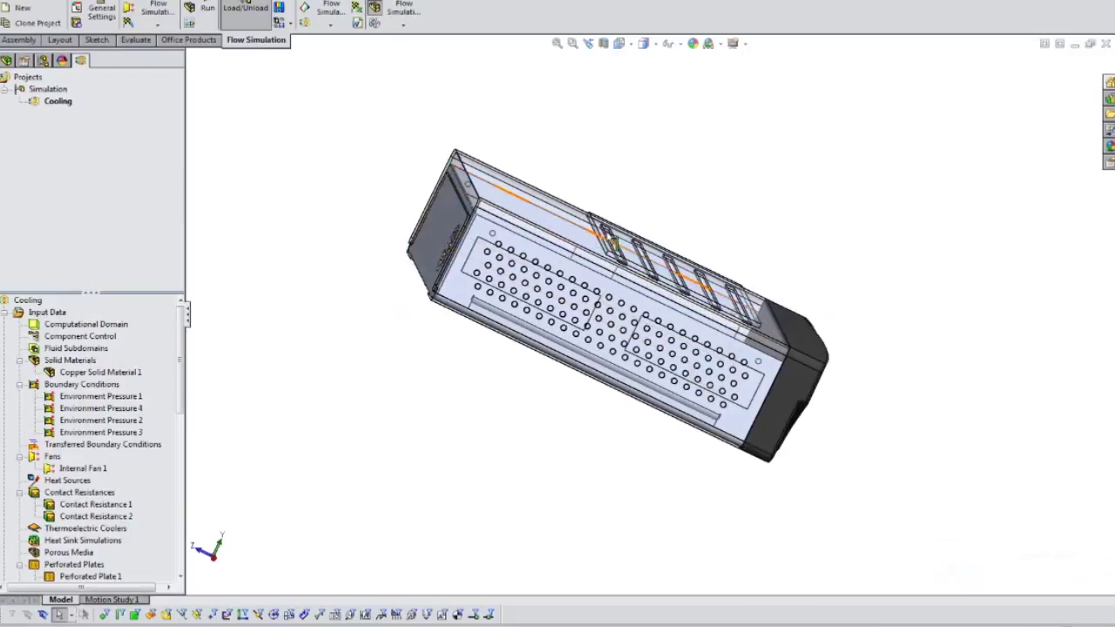
scroll(609, 231, "down", 8)
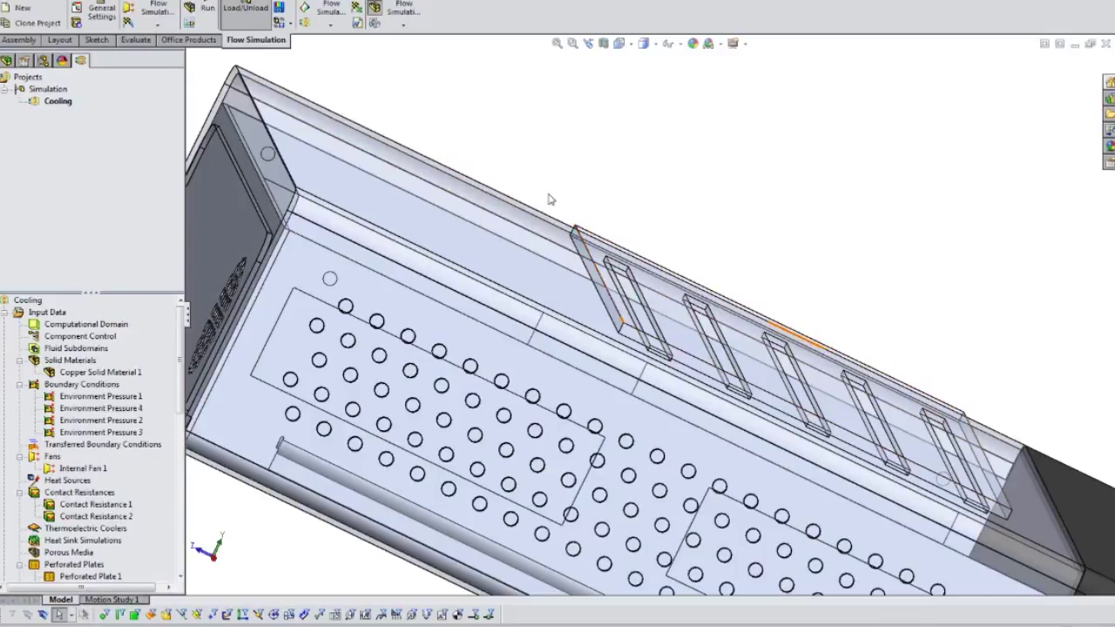
middle_click_drag(558, 191, 597, 196)
scroll(600, 199, "up", 5)
scroll(606, 202, "up", 3)
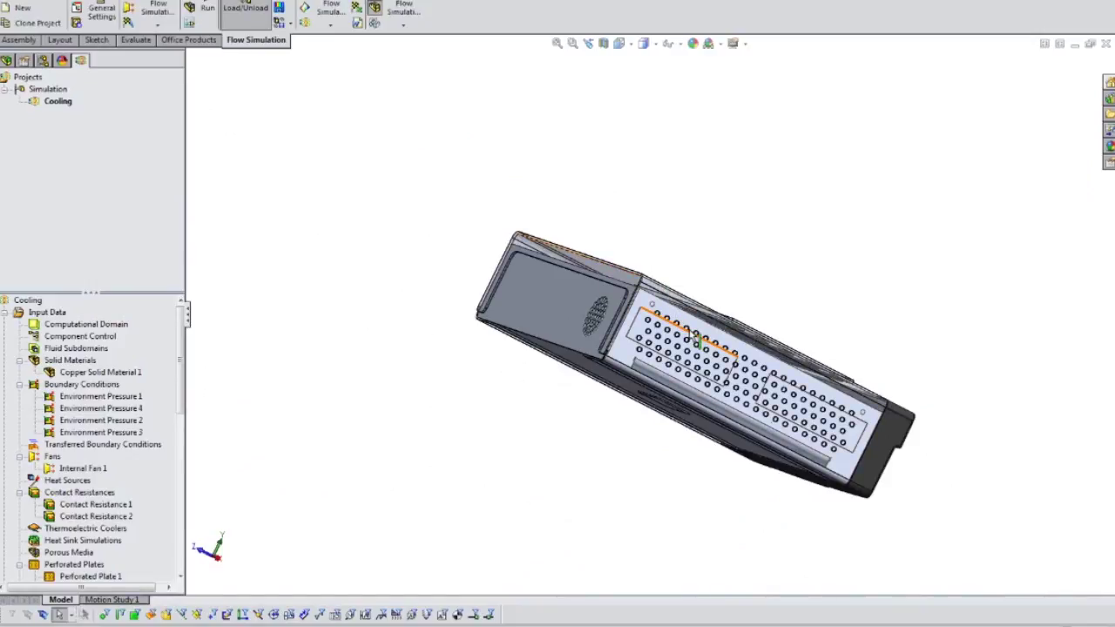
middle_click_drag(691, 328, 708, 351)
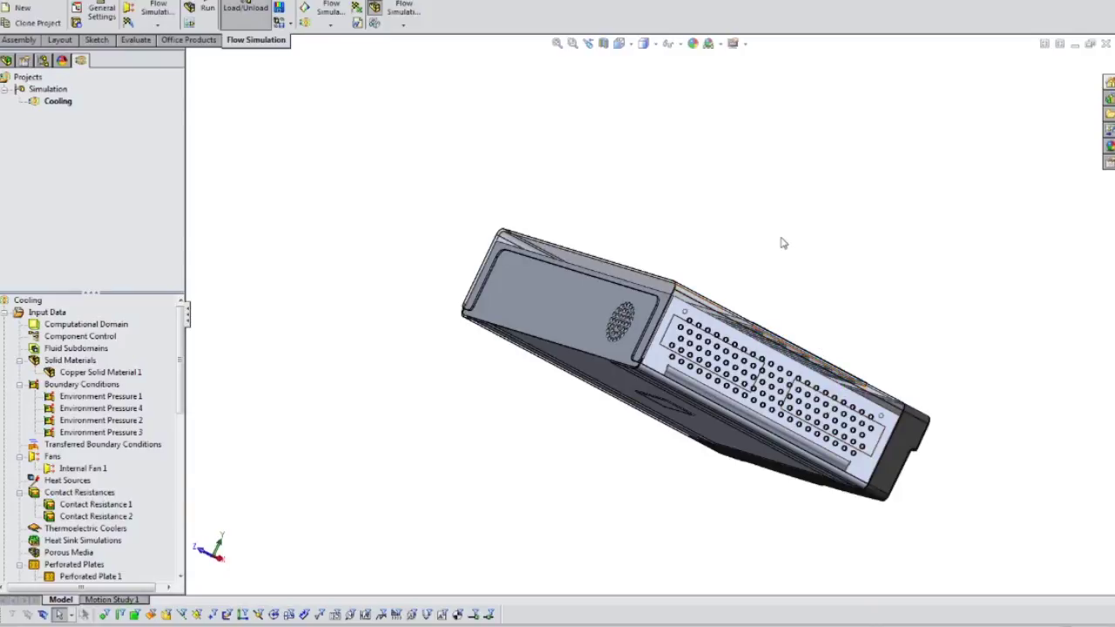
middle_click_drag(781, 243, 628, 231)
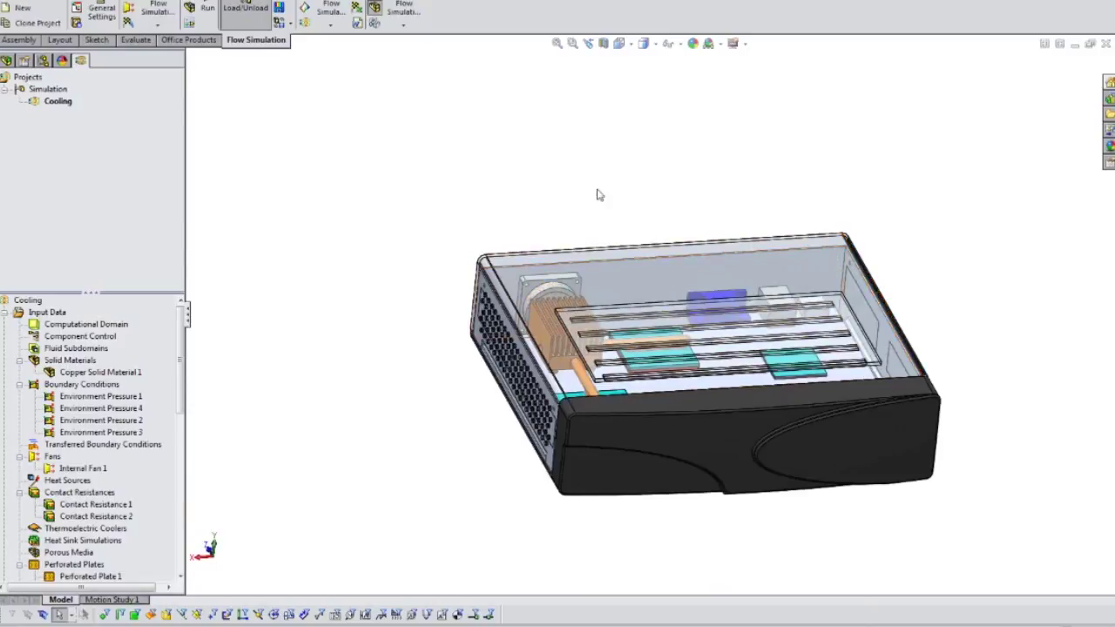
middle_click_drag(590, 189, 550, 277)
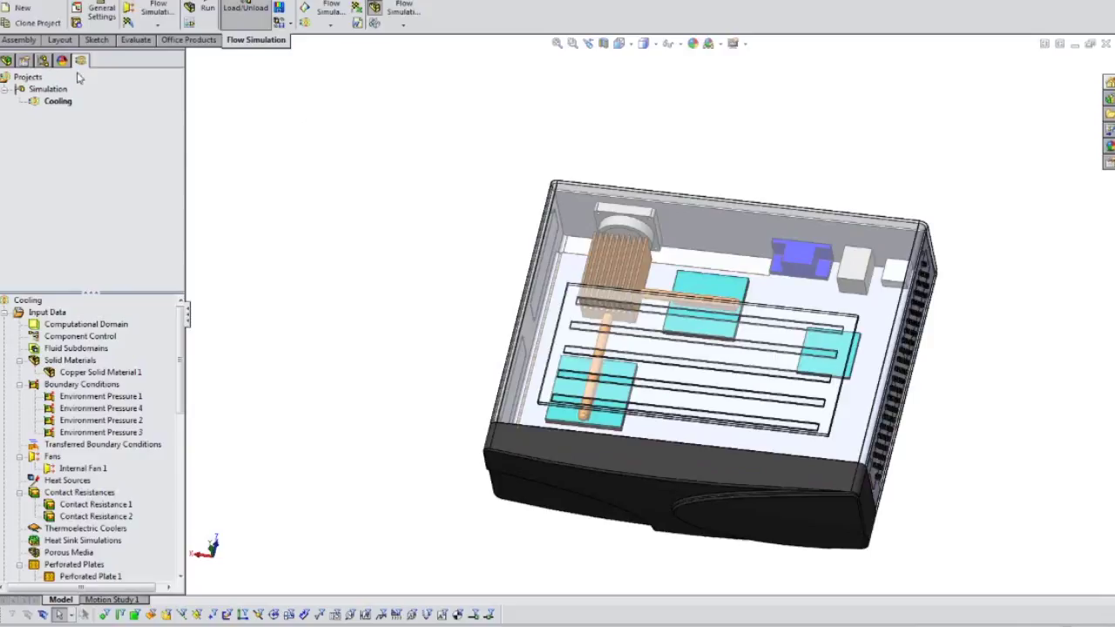
Step: Check the assembly's Default and Simulation configurations and return to the Flow Simulation analysis tree
left_click(43, 64)
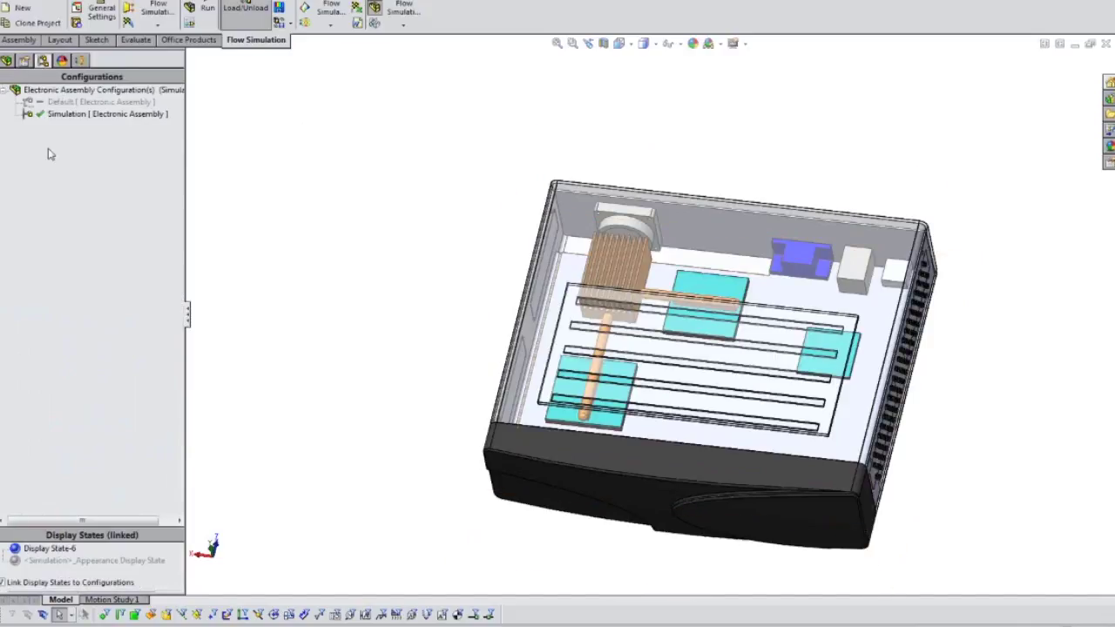
left_click(79, 114)
left_click(96, 102)
left_click(111, 79)
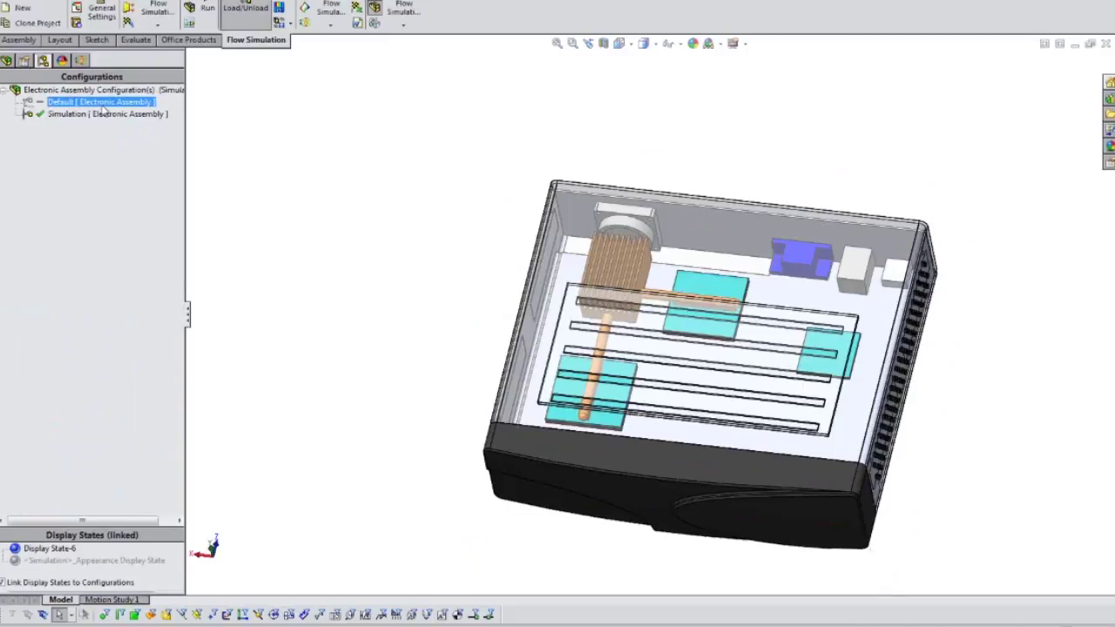
left_click(81, 61)
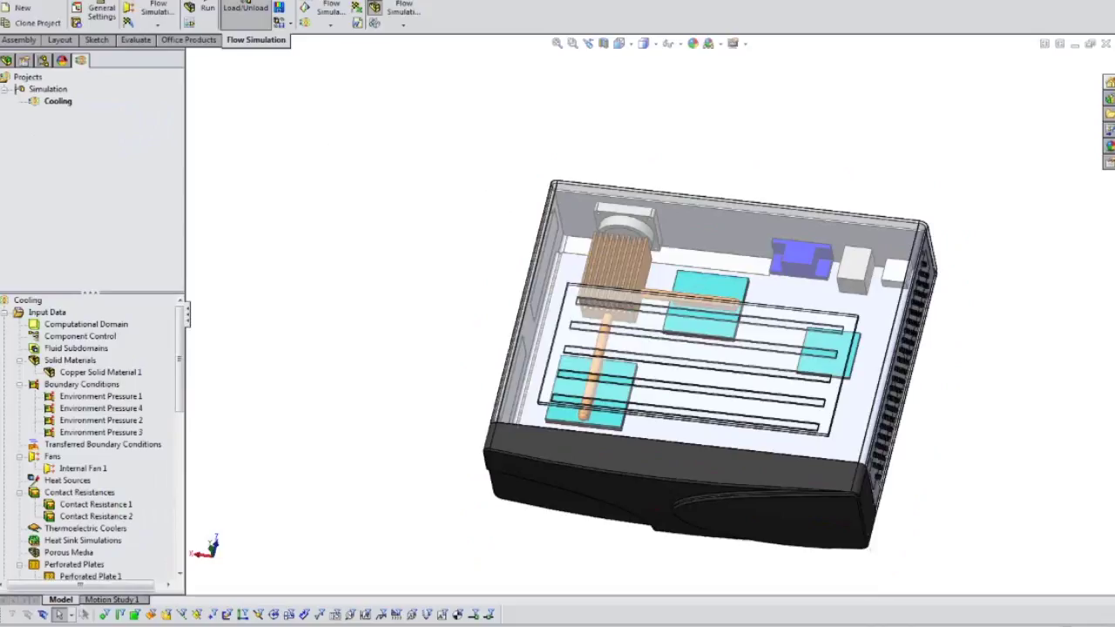
Step: Check in the Add-Ins list that SolidWorks Flow Simulation 2014 is active, and close the list without changes
left_click(294, 1)
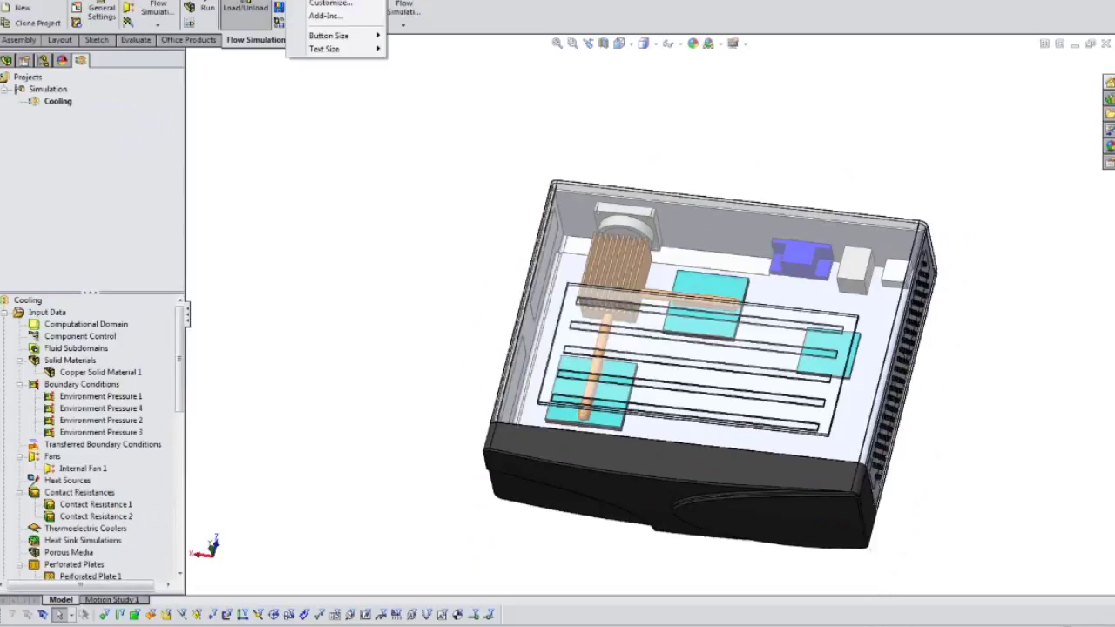
left_click(322, 17)
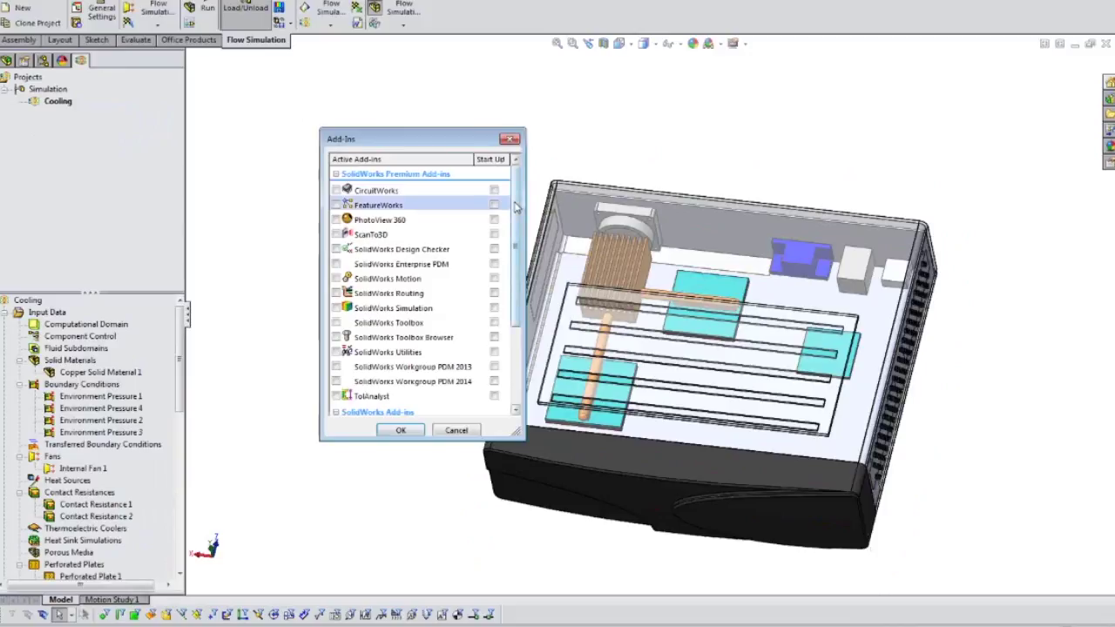
left_click_drag(514, 209, 524, 286)
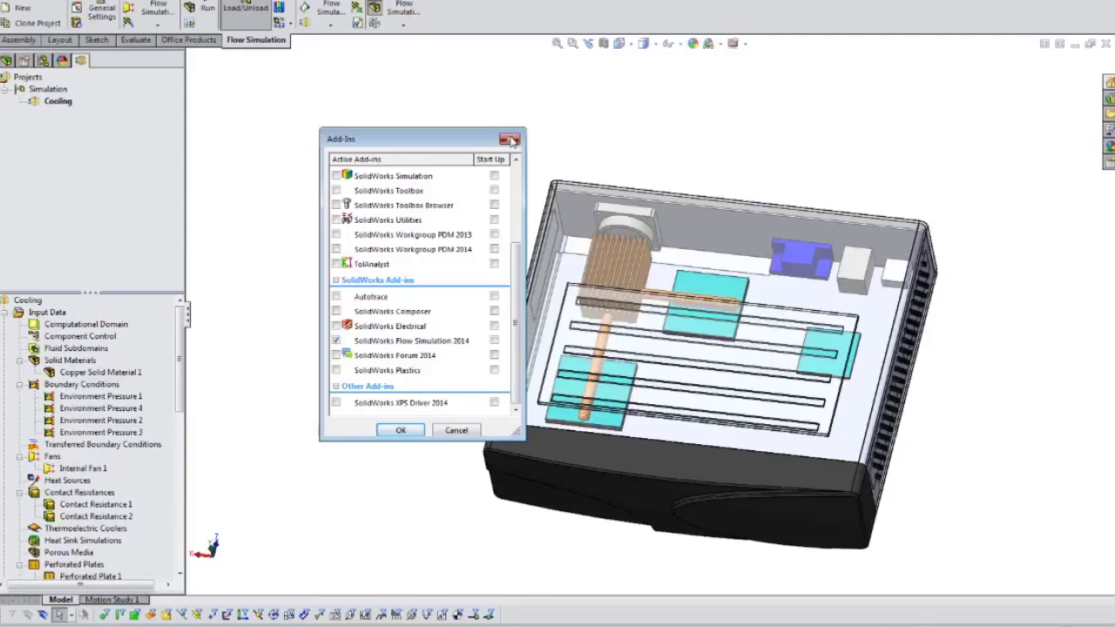
left_click(509, 140)
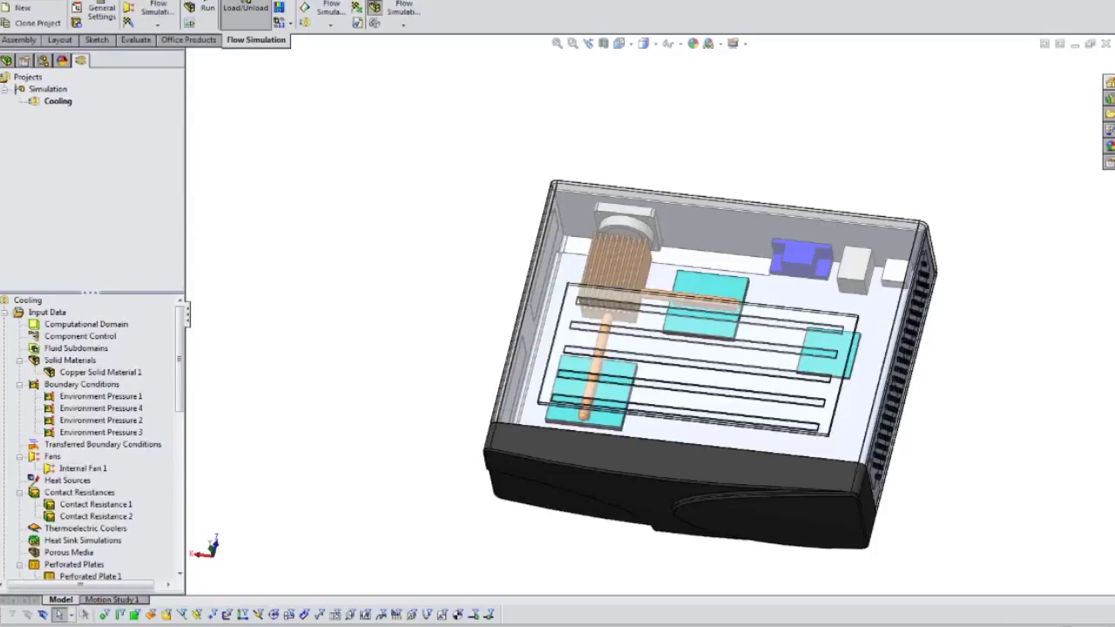
Step: Review the new project Wizard's project name, unit system and analysis type pages, and close it without creating a project
left_click(12, 14)
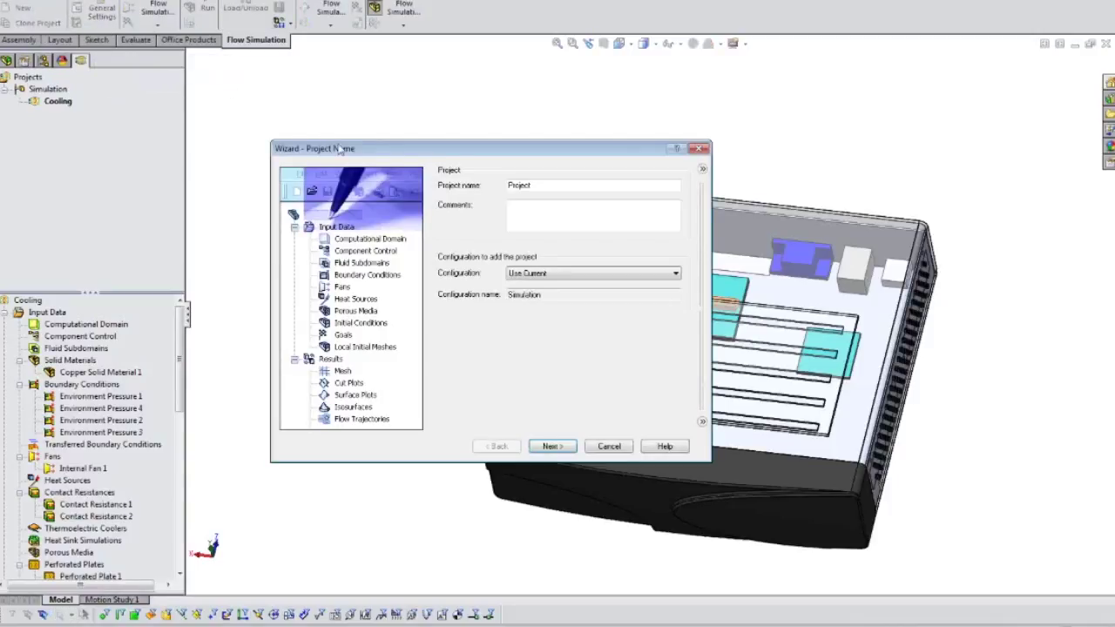
left_click(552, 446)
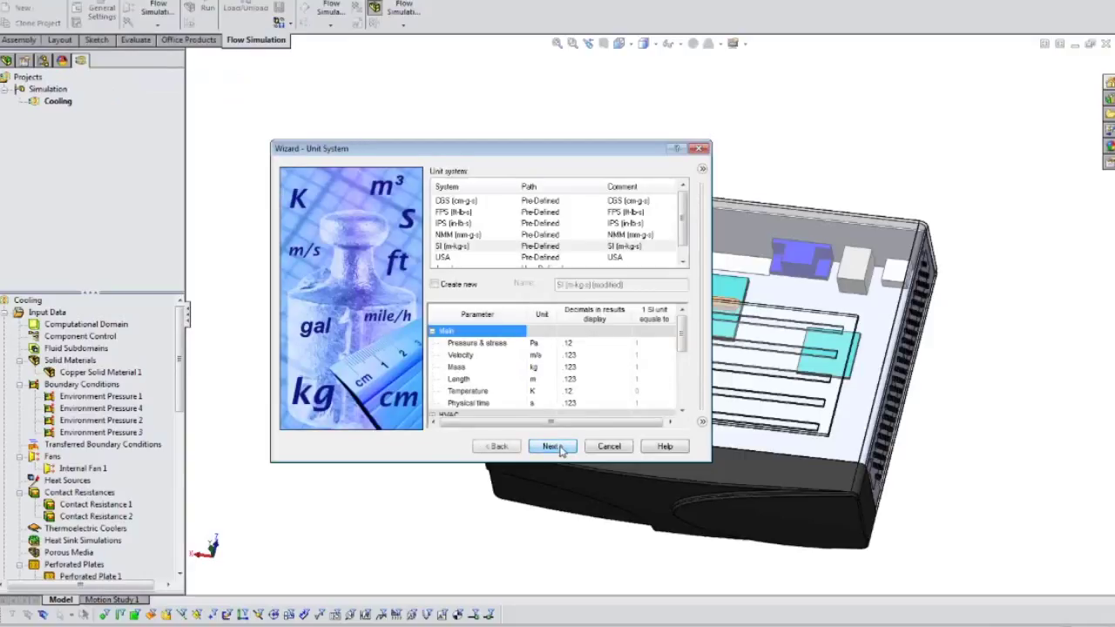
left_click(560, 448)
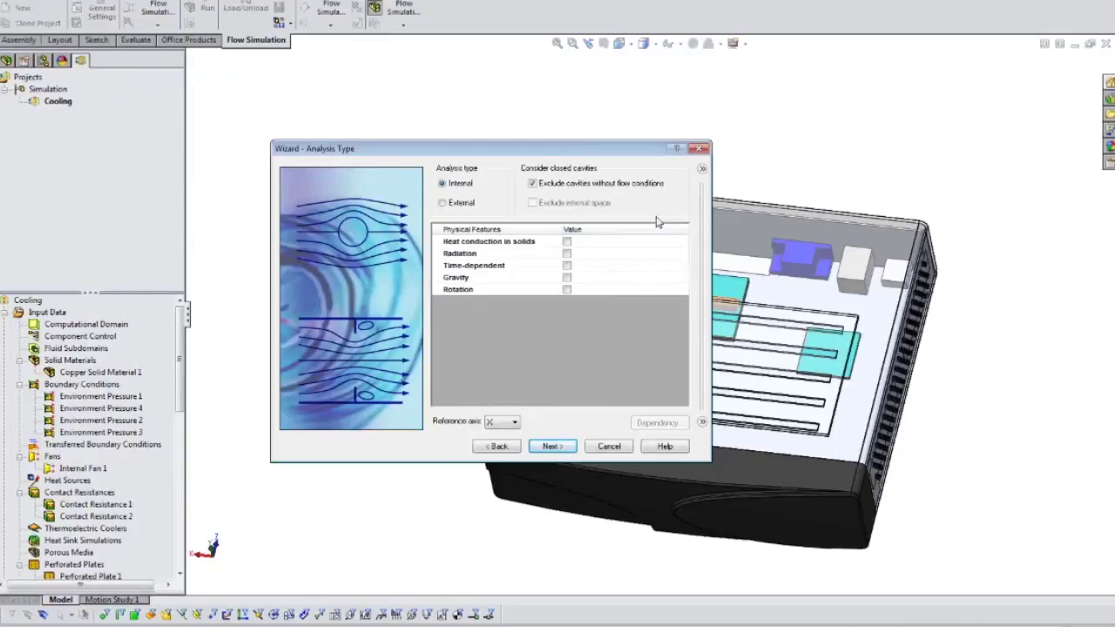
left_click(700, 150)
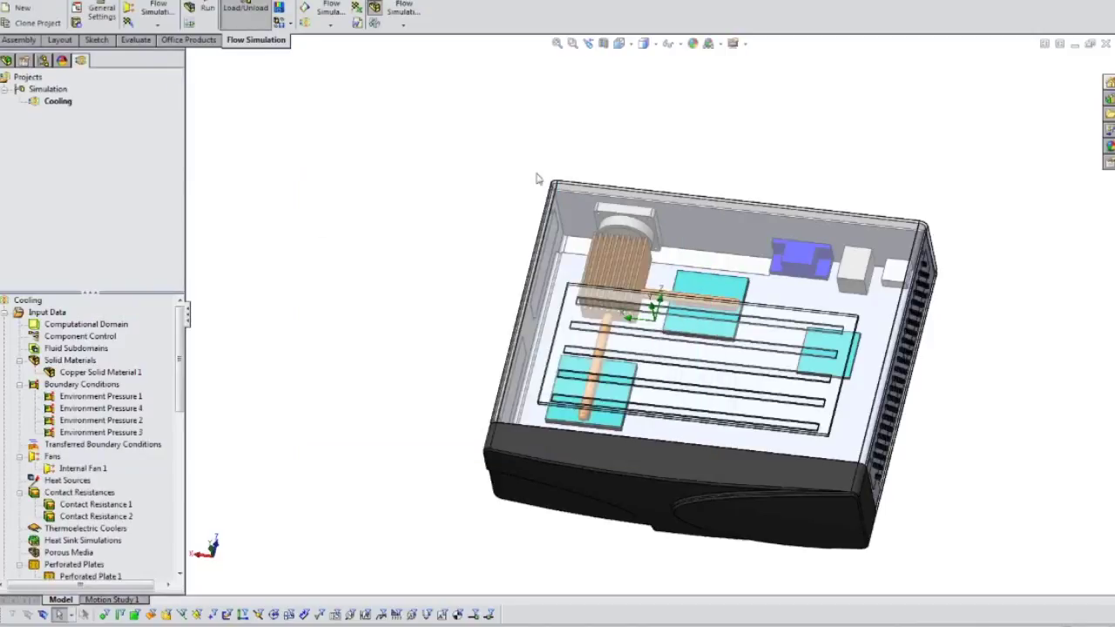
Step: Review the Cooling project's analysis type and physical features in General Settings, including heat conduction in solids and the gravity components
left_click(50, 315)
right_click(50, 321)
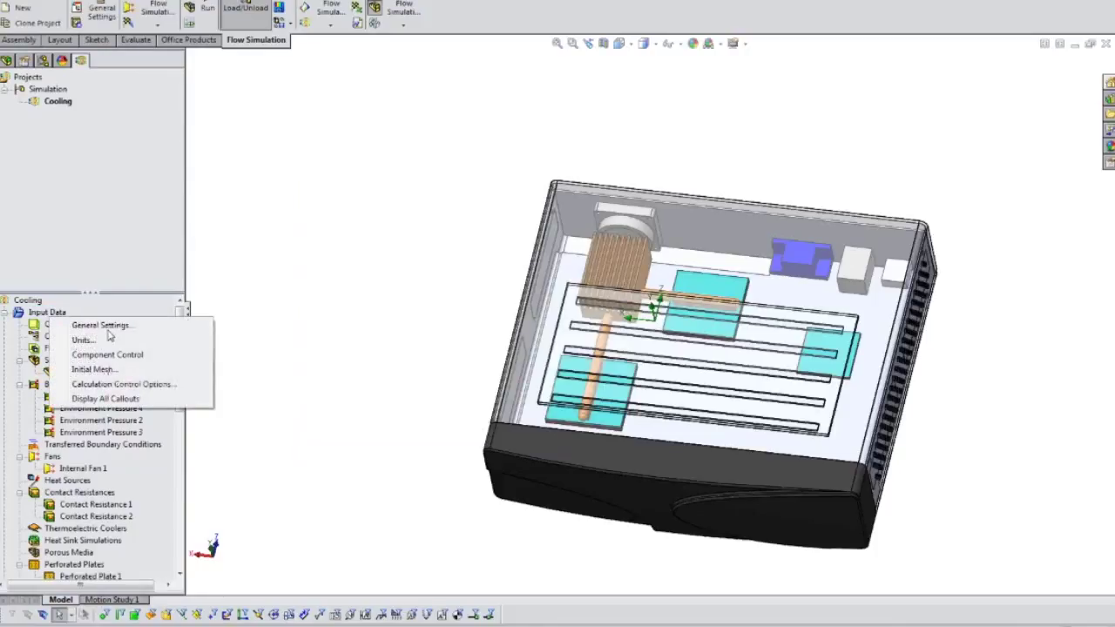
left_click(129, 326)
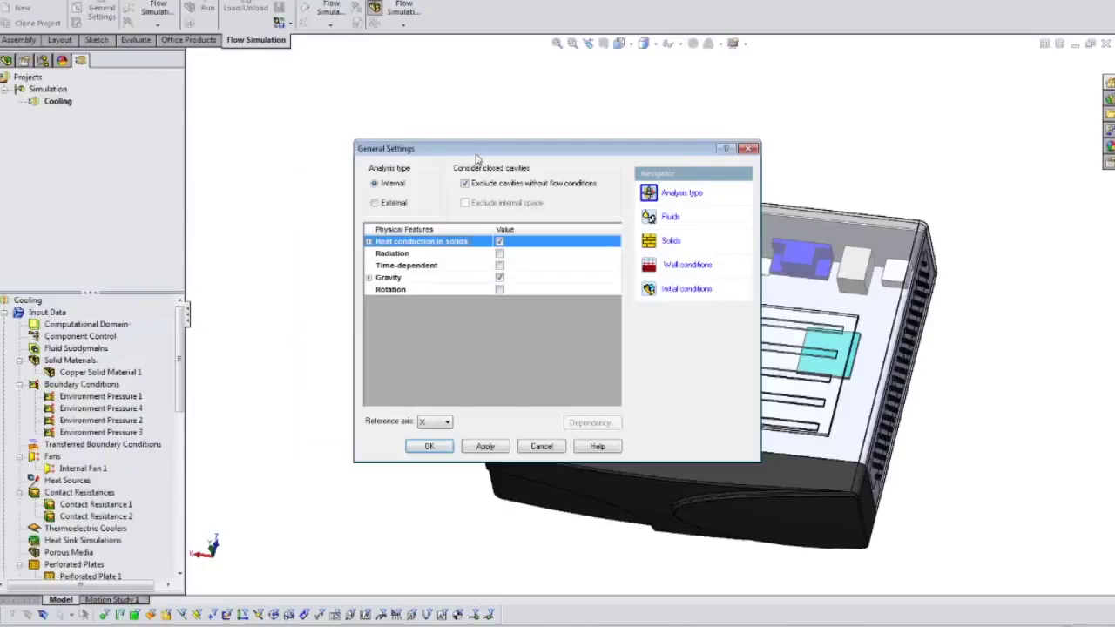
left_click_drag(479, 156, 266, 87)
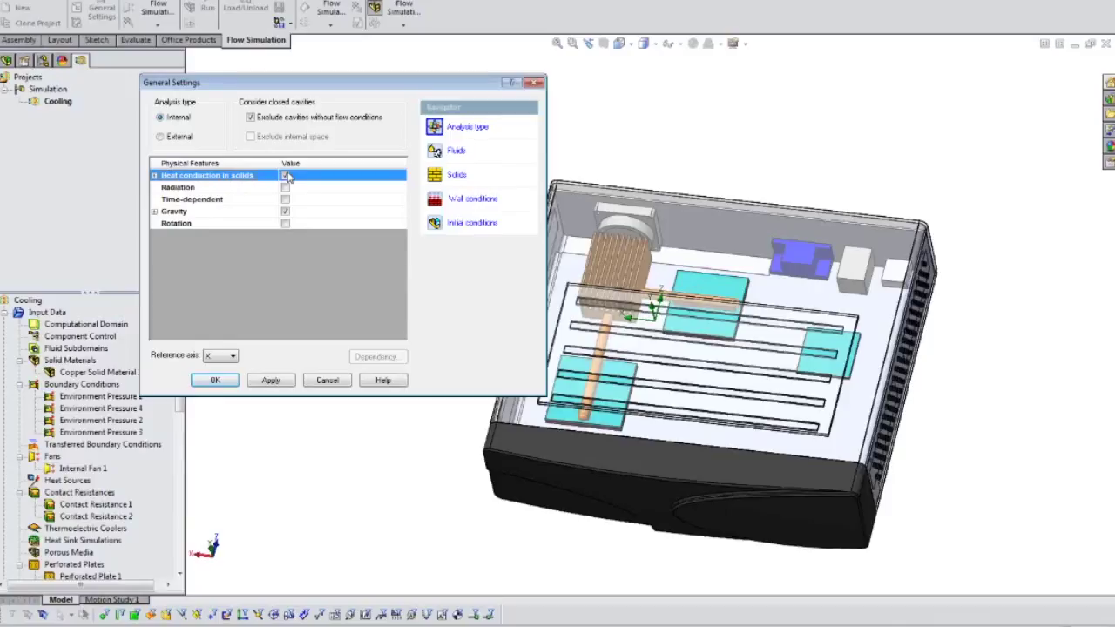
left_click(285, 175)
middle_click_drag(295, 541, 297, 513)
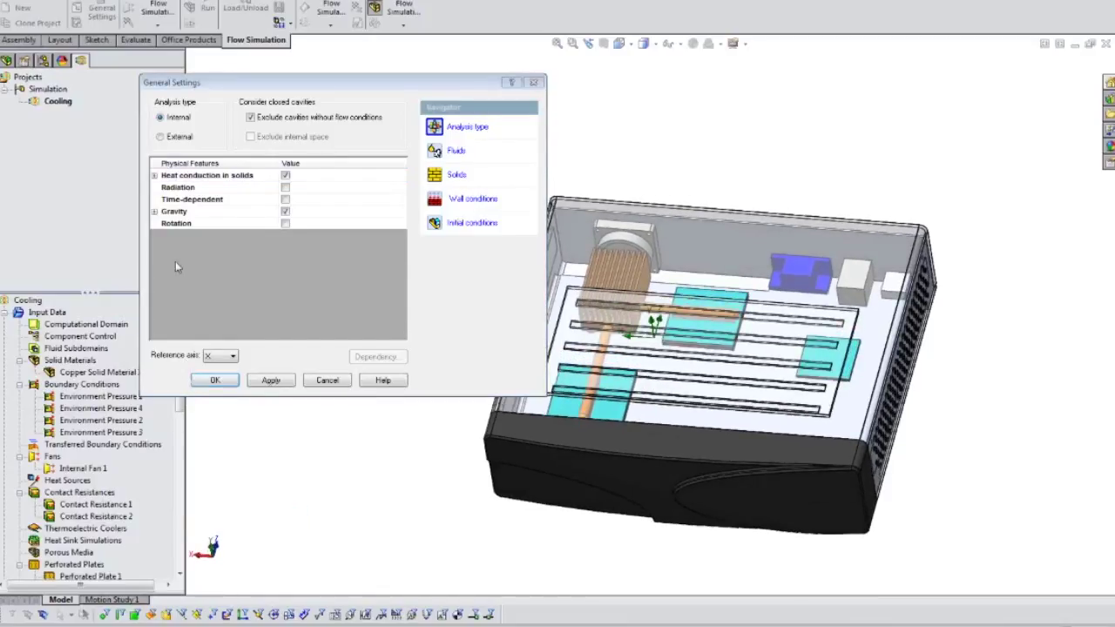
left_click(154, 211)
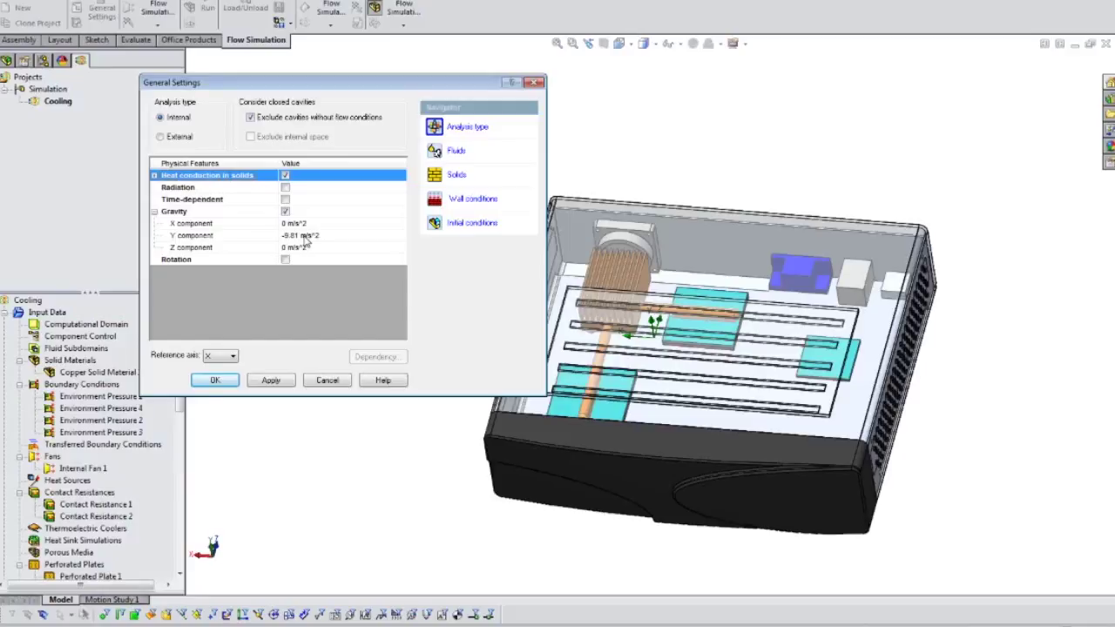
Step: Review the project's fluid settings and the pre-defined gases in the Engineering Database
left_click(455, 151)
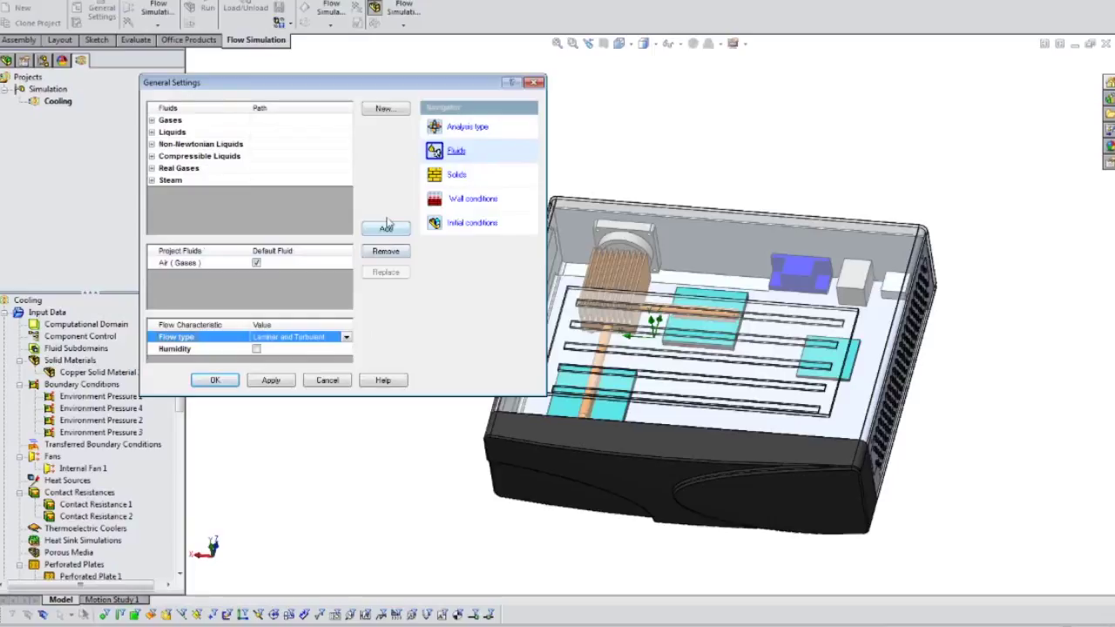
left_click(399, 110)
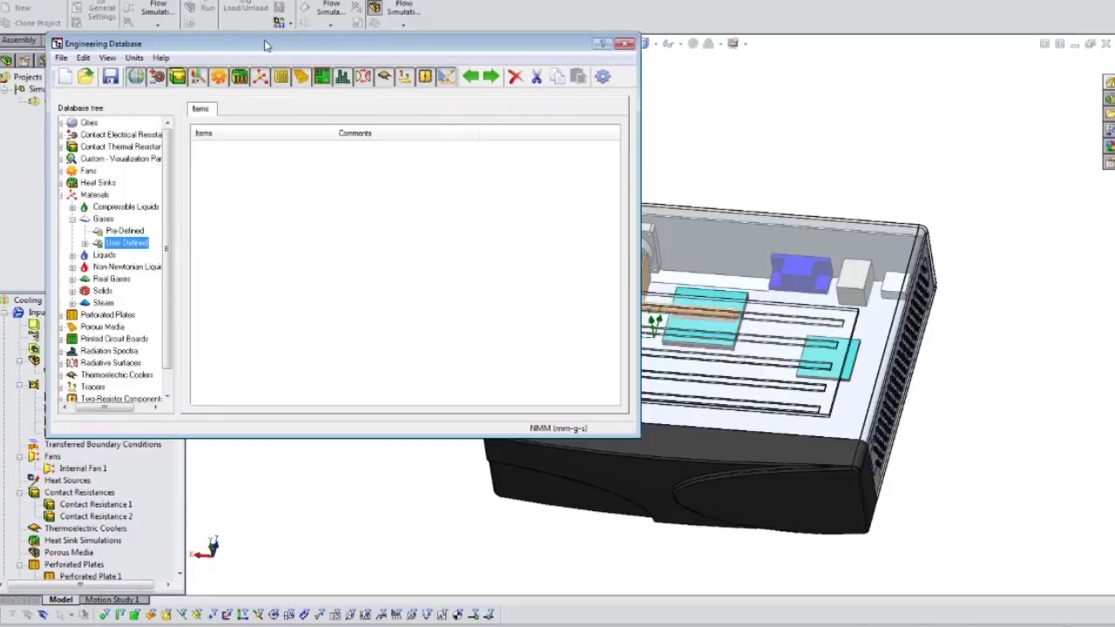
left_click_drag(269, 45, 382, 57)
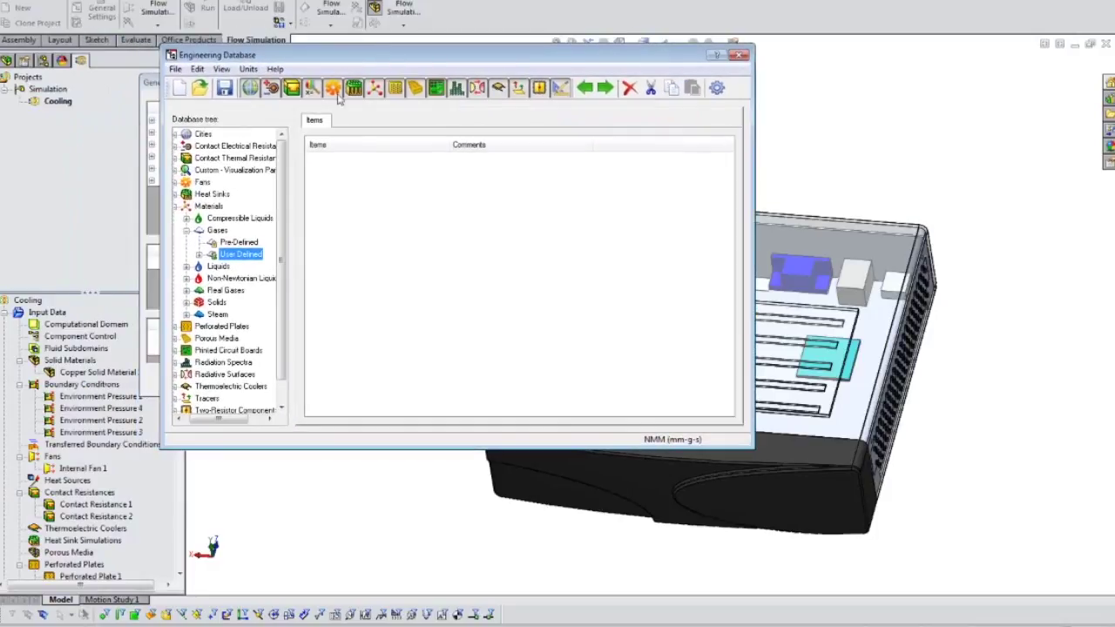
left_click(231, 243)
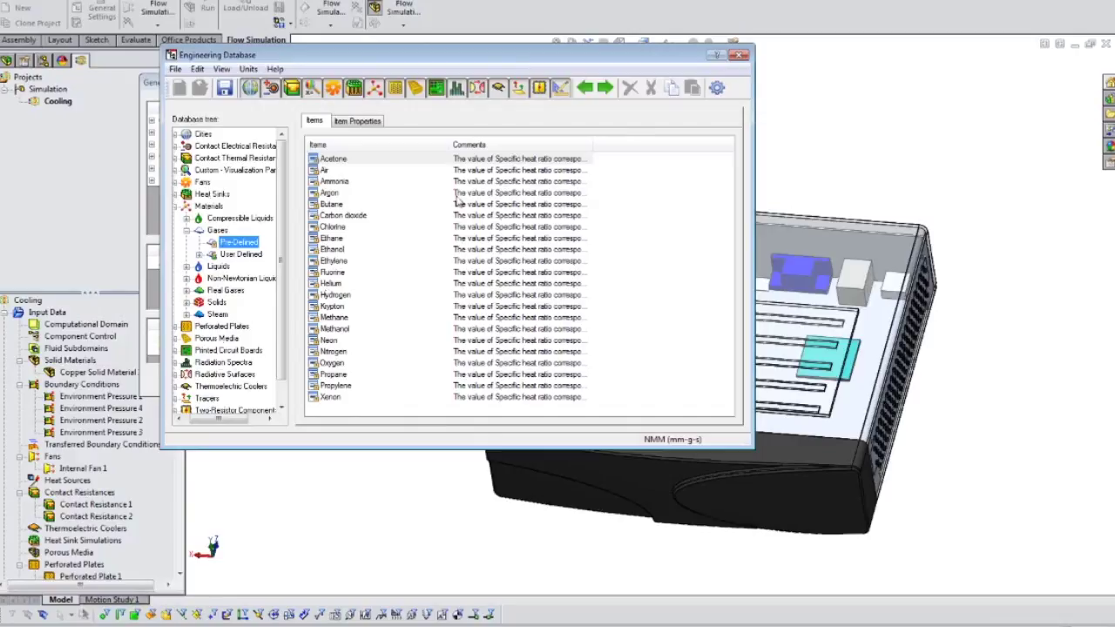
left_click(739, 57)
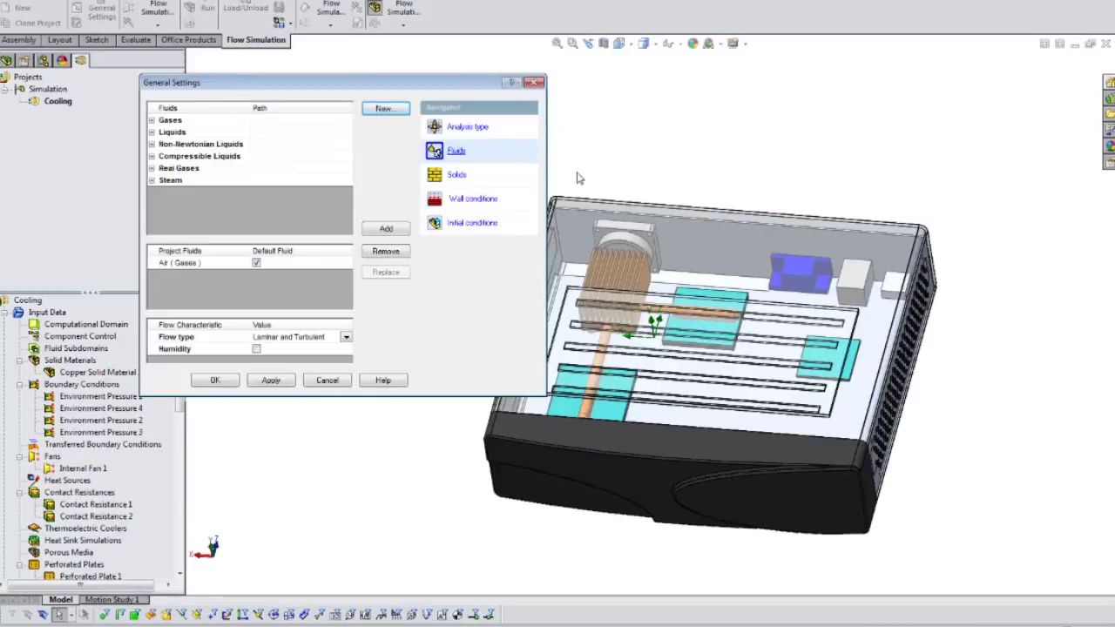
Step: Review the solids, default outer wall thermal condition and initial conditions in General Settings, and close the dialog without changes
left_click(454, 176)
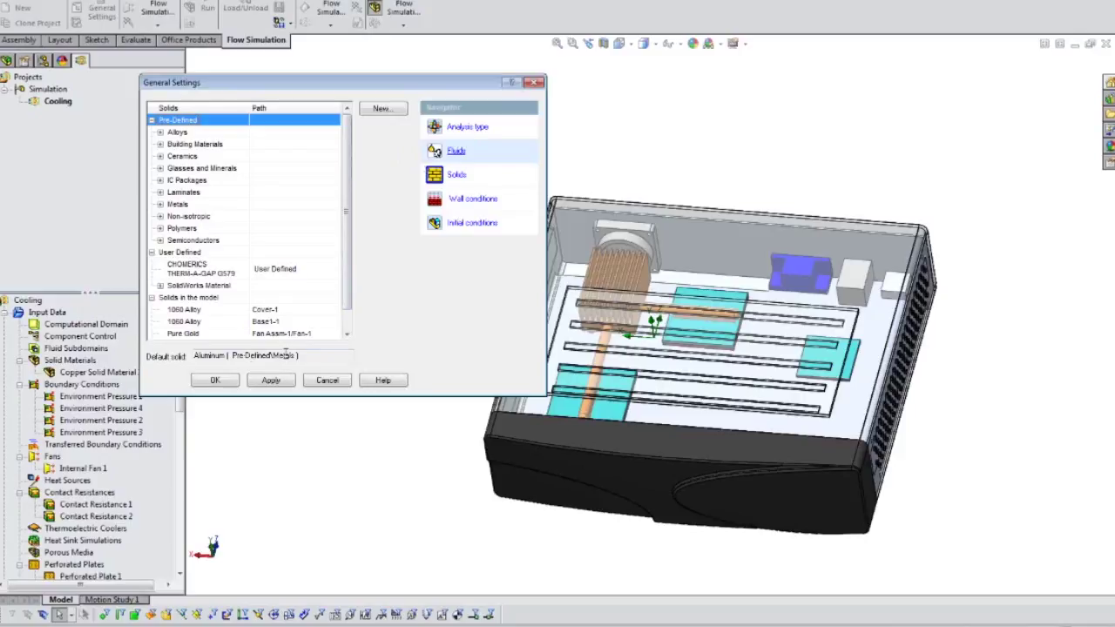
left_click(467, 200)
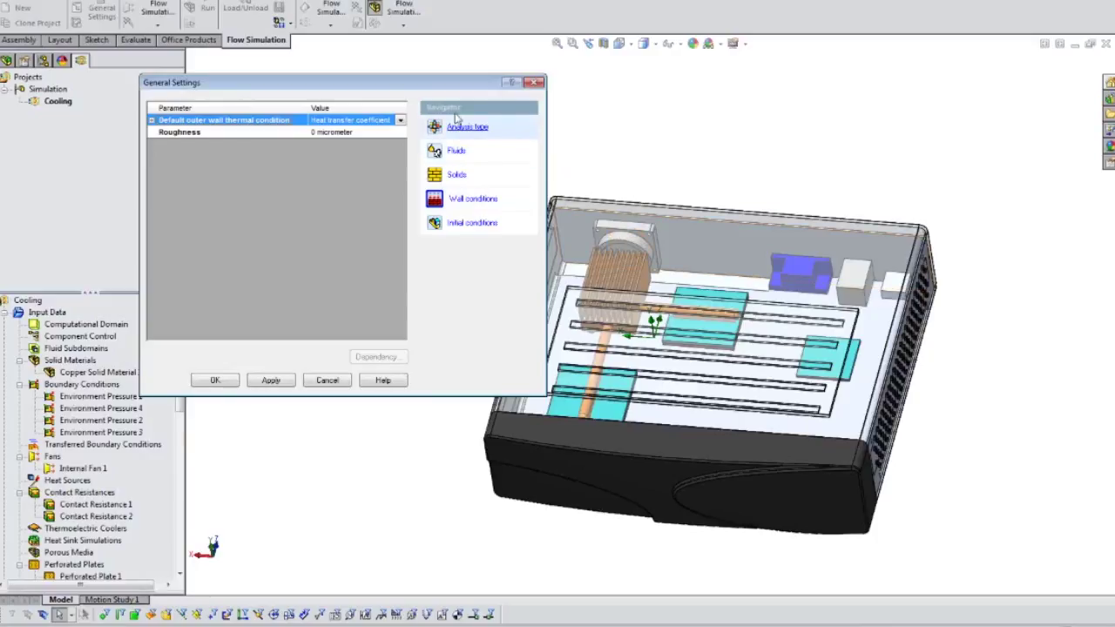
left_click(397, 123)
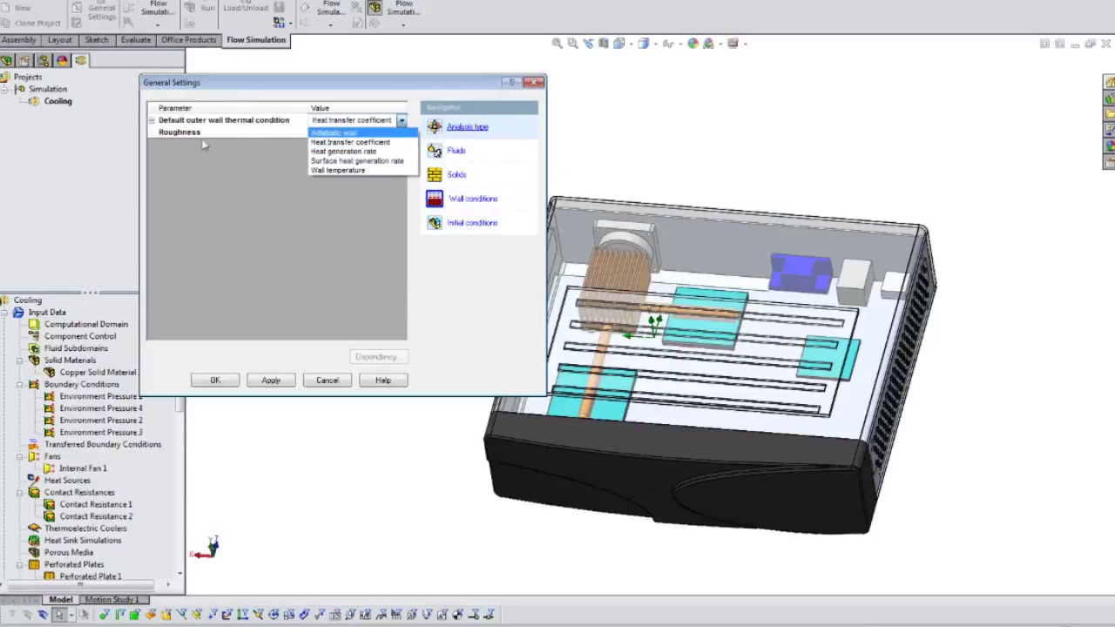
left_click(161, 121)
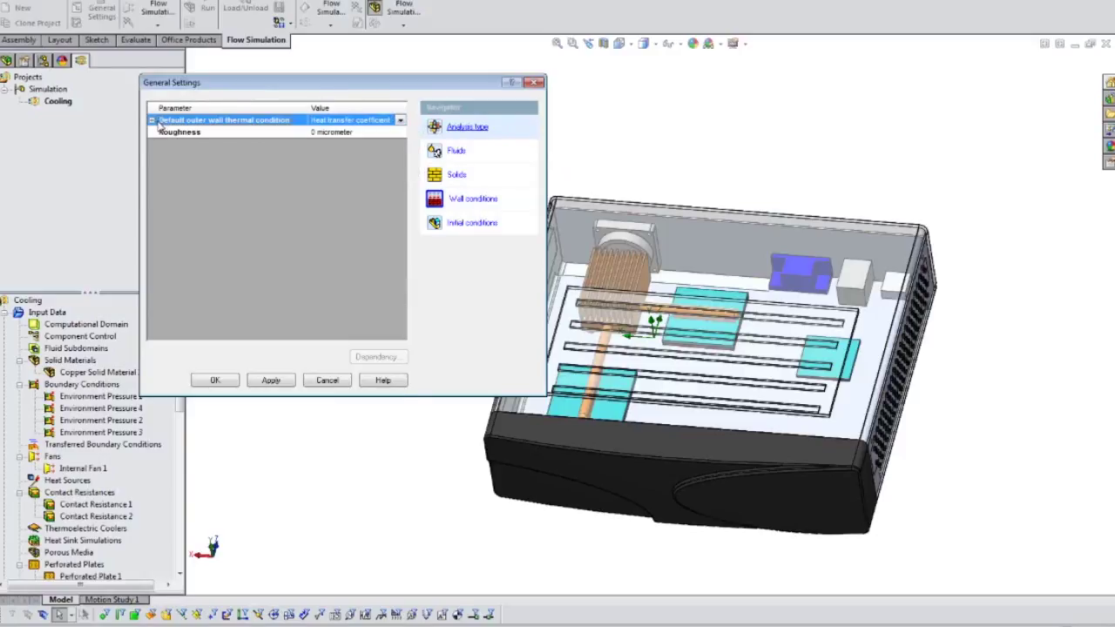
left_click(152, 121)
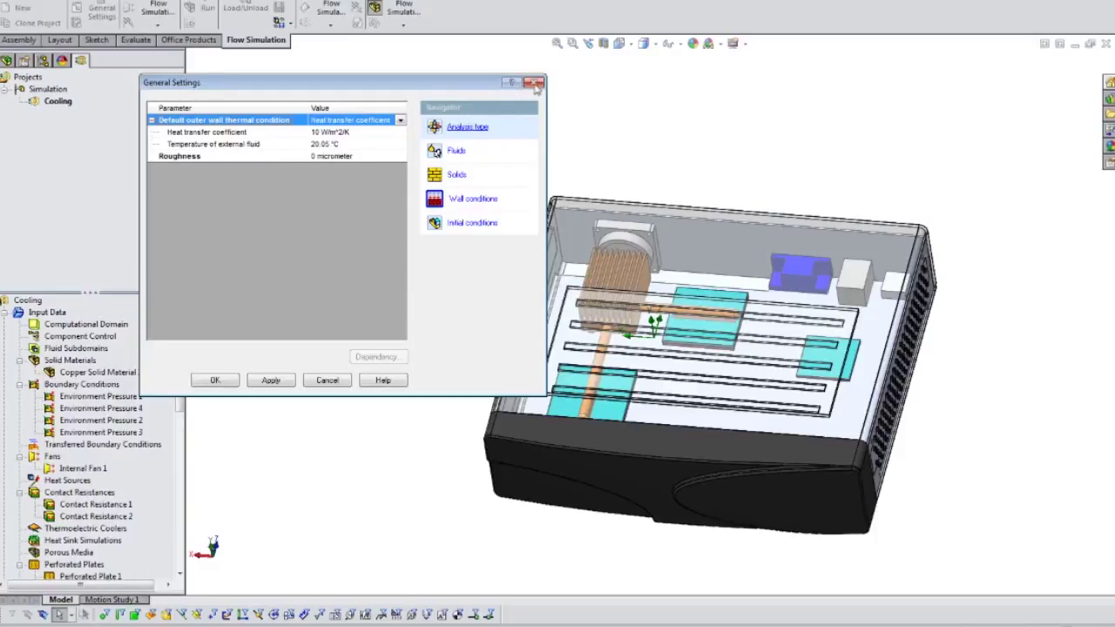
left_click(486, 220)
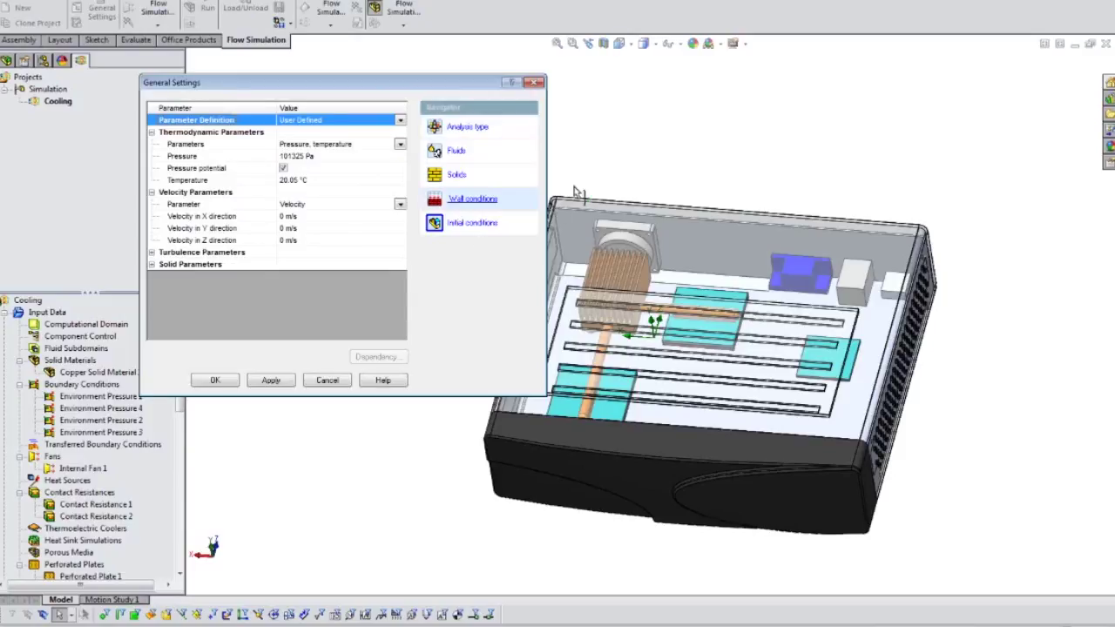
left_click(537, 83)
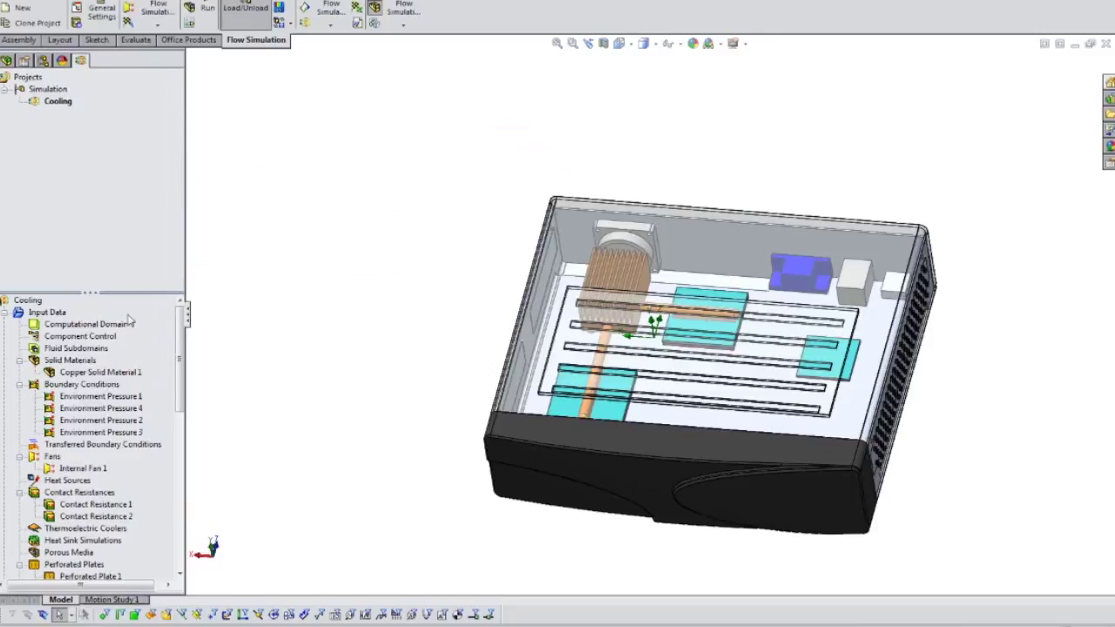
Step: Review the Initial Mesh's manual cell counts and its automatic settings, and cancel without changing the mesh
right_click(63, 317)
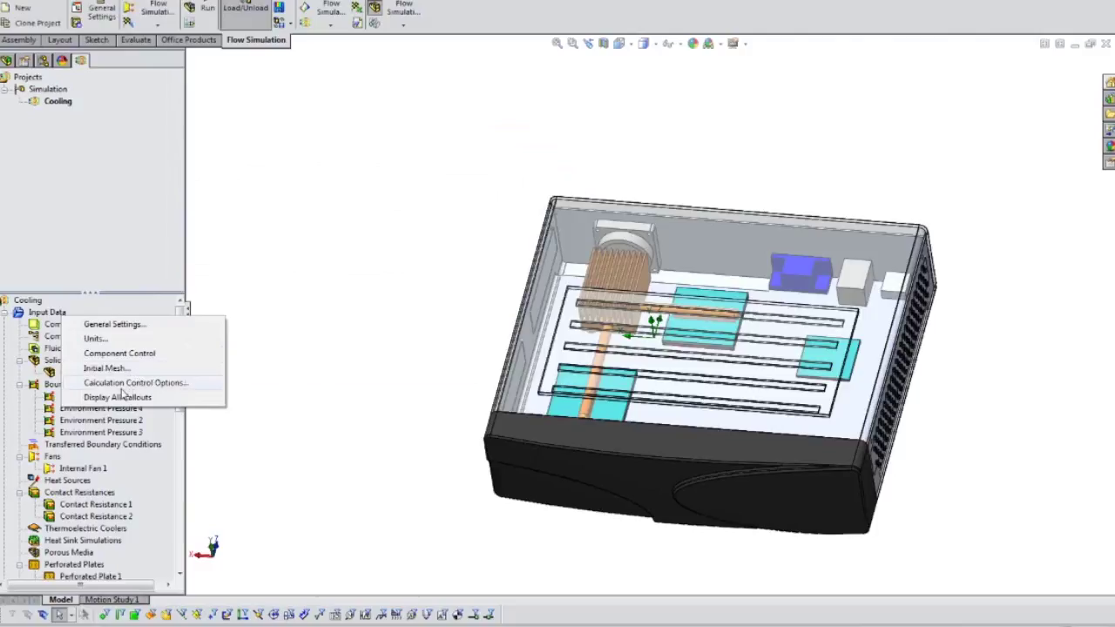
left_click(105, 368)
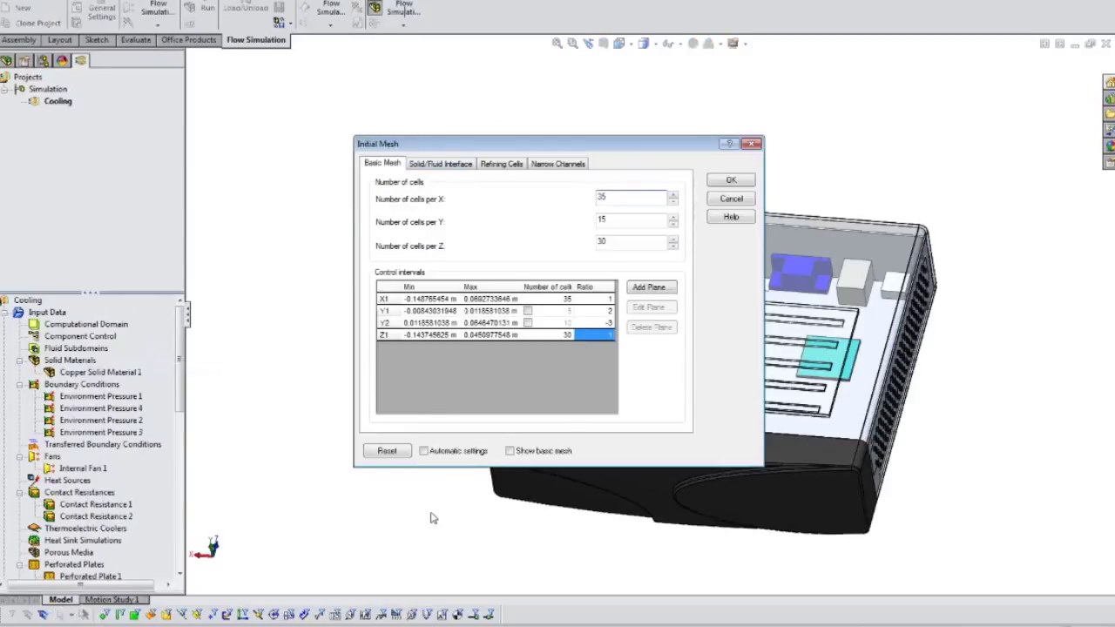
left_click(439, 454)
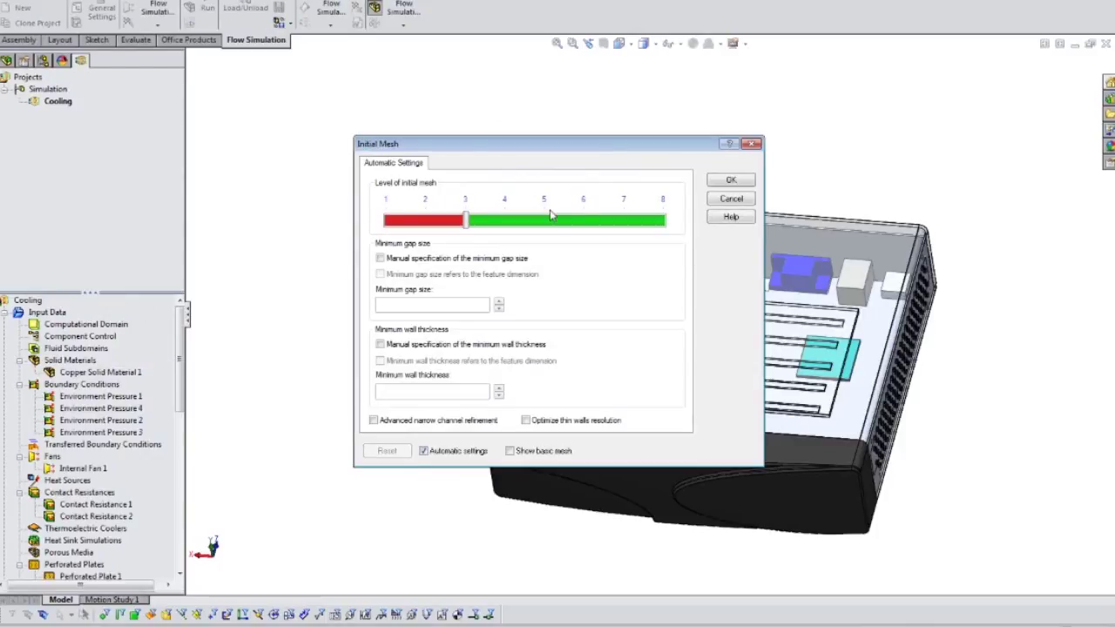
left_click(730, 197)
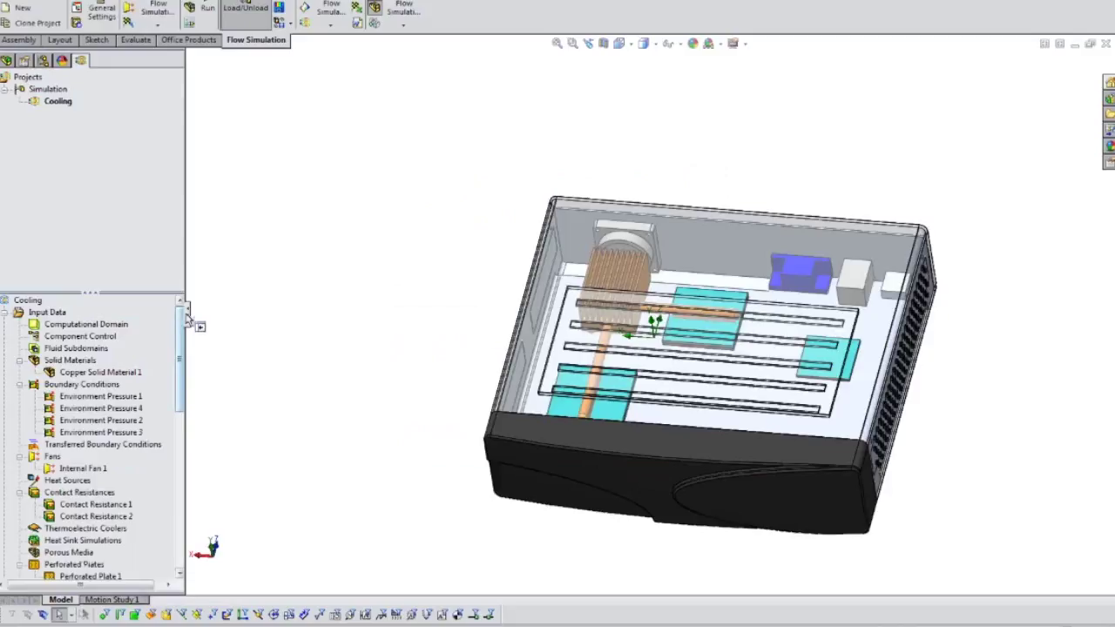
Step: Highlight the heat sink assigned to Copper Solid Material 1 and examine it and the surrounding components in the enclosure
left_click(80, 375)
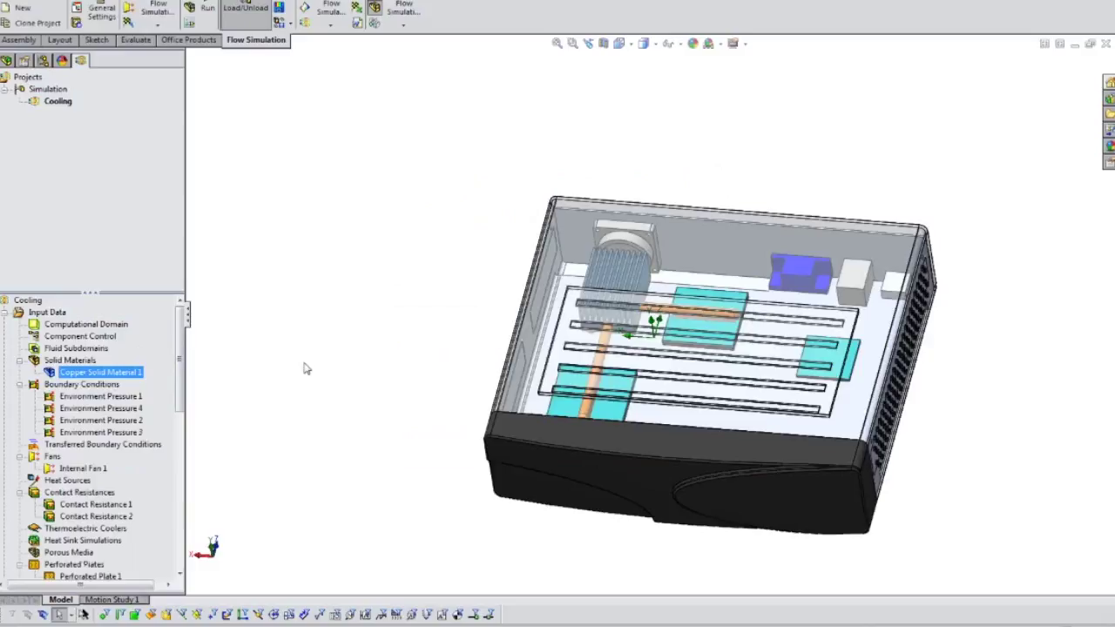
middle_click_drag(312, 370, 328, 253)
middle_click_drag(327, 253, 297, 354)
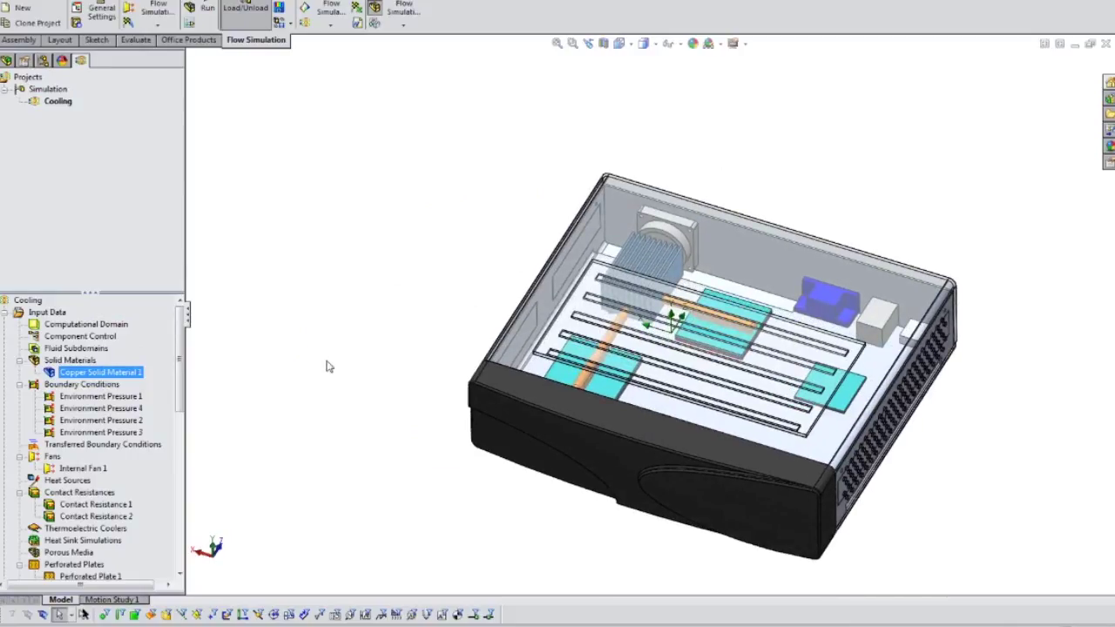
middle_click_drag(349, 355, 259, 305, "ctrl")
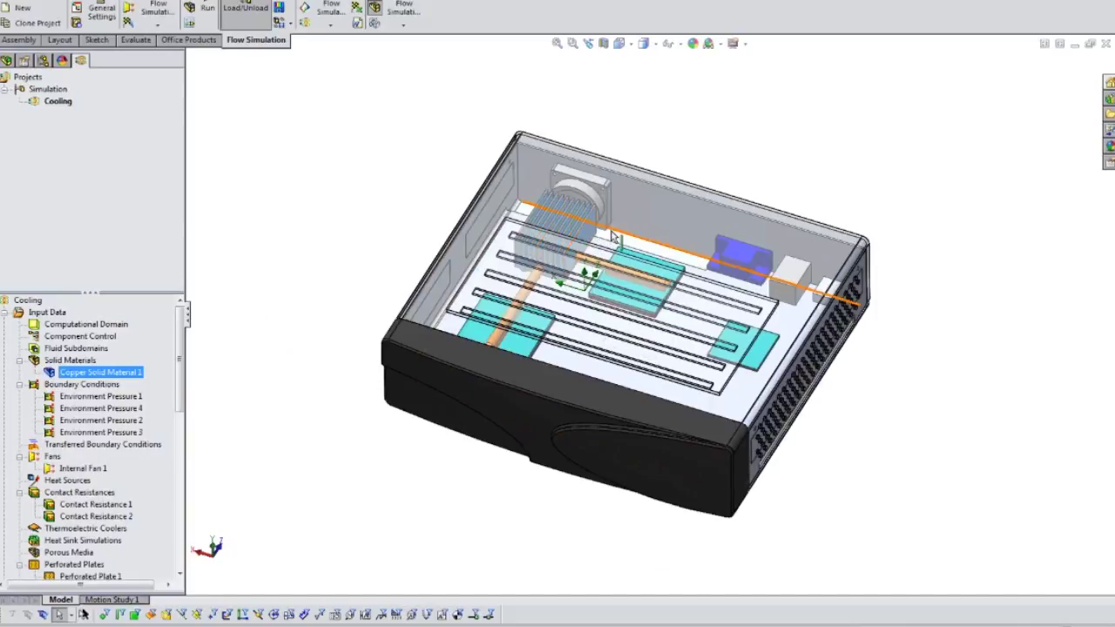
scroll(599, 237, "down", 2)
scroll(596, 236, "down", 3)
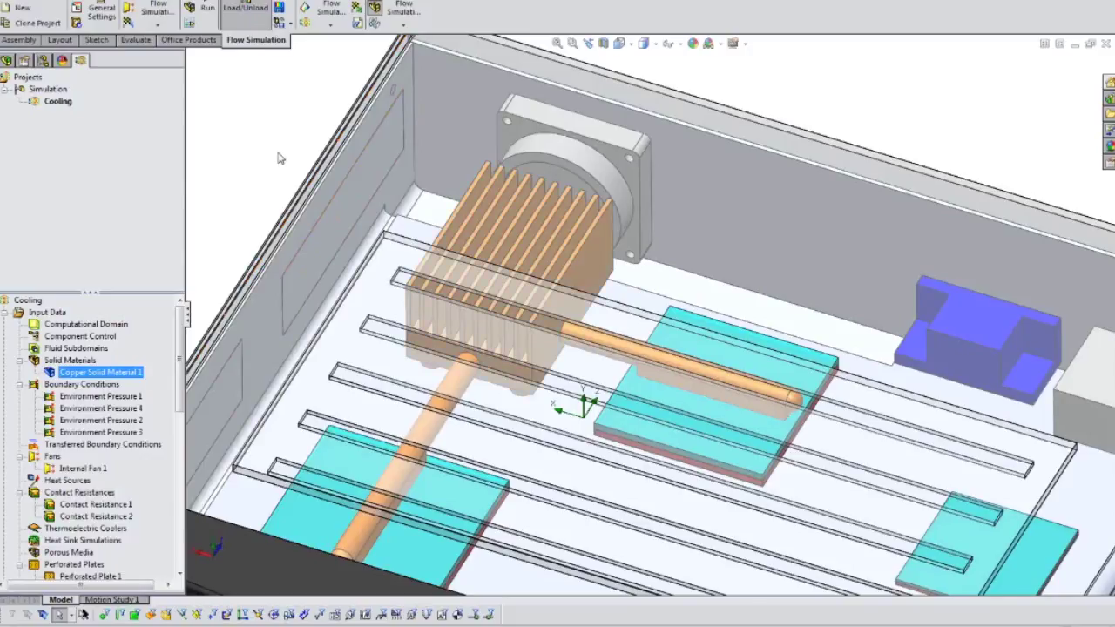
key("f")
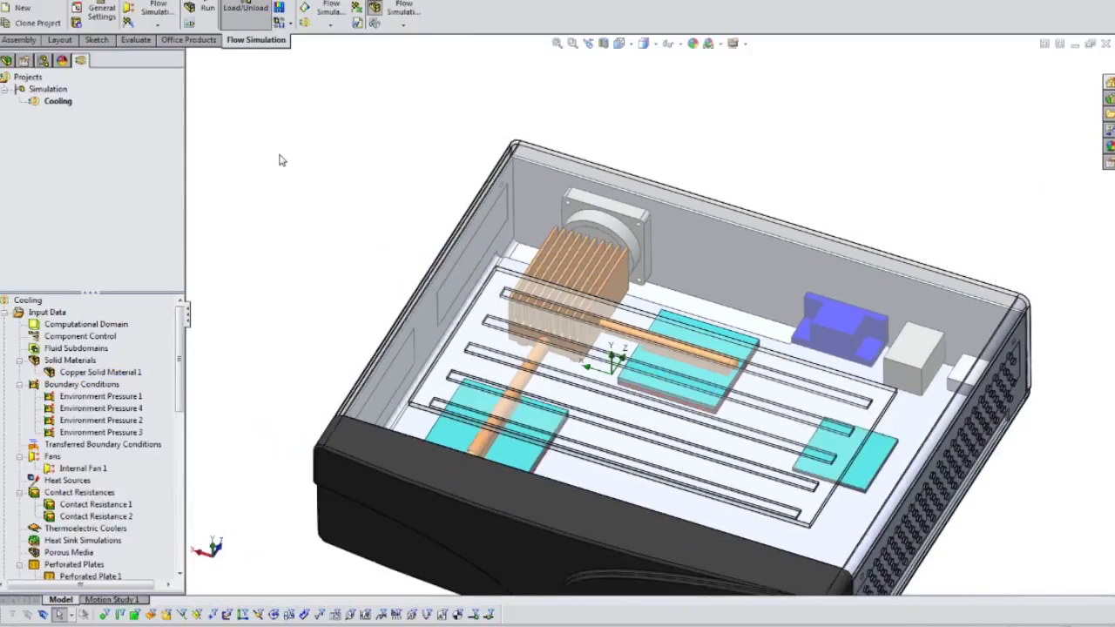
middle_click_drag(339, 189, 314, 110, "ctrl")
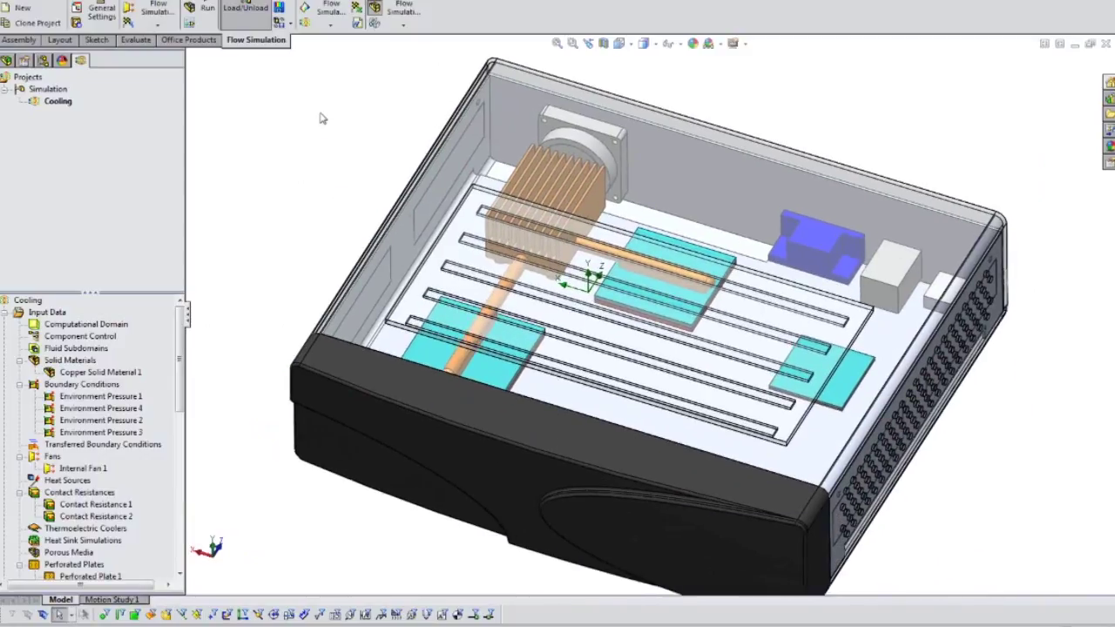
key("f")
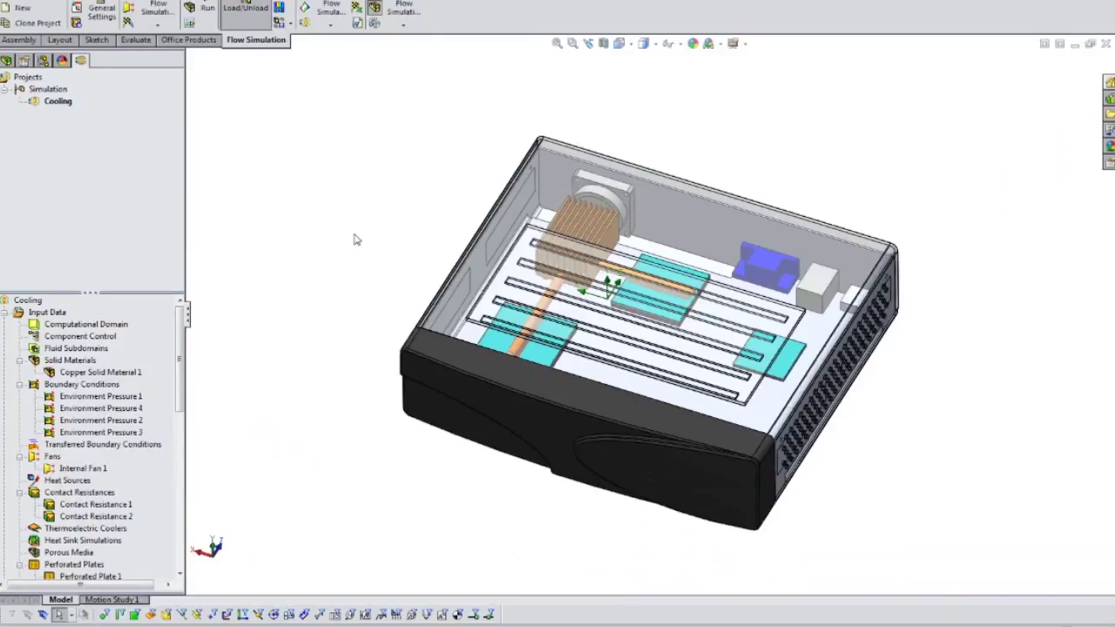
middle_click_drag(368, 225, 271, 192, "ctrl")
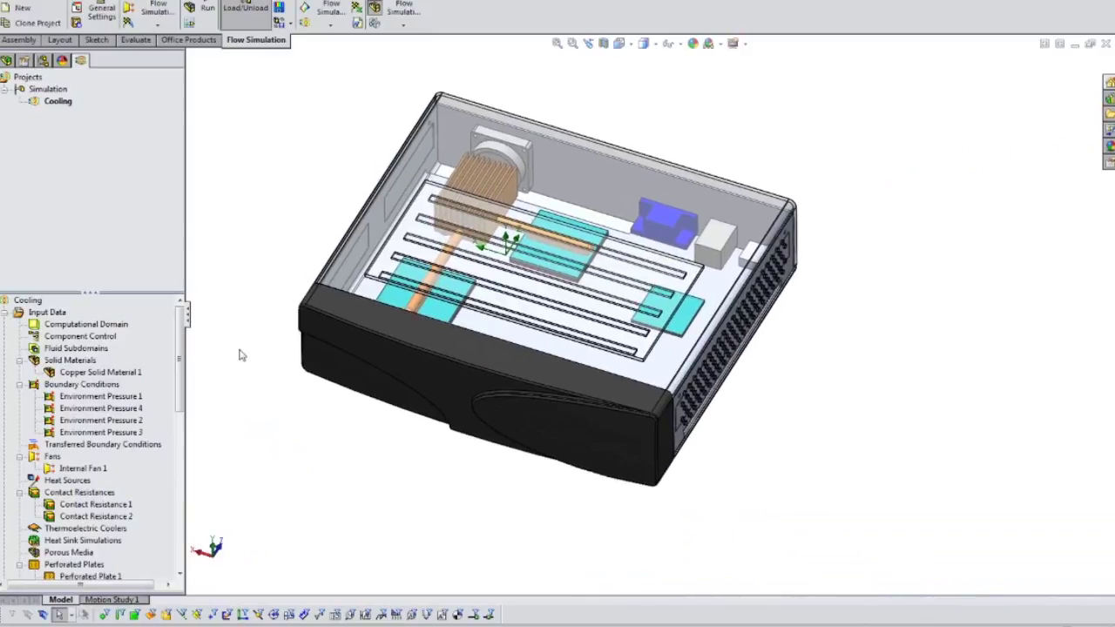
Step: Highlight all four Environment Pressure boundary conditions on the enclosure's vent openings, and clear the selection after viewing them
left_click(125, 397)
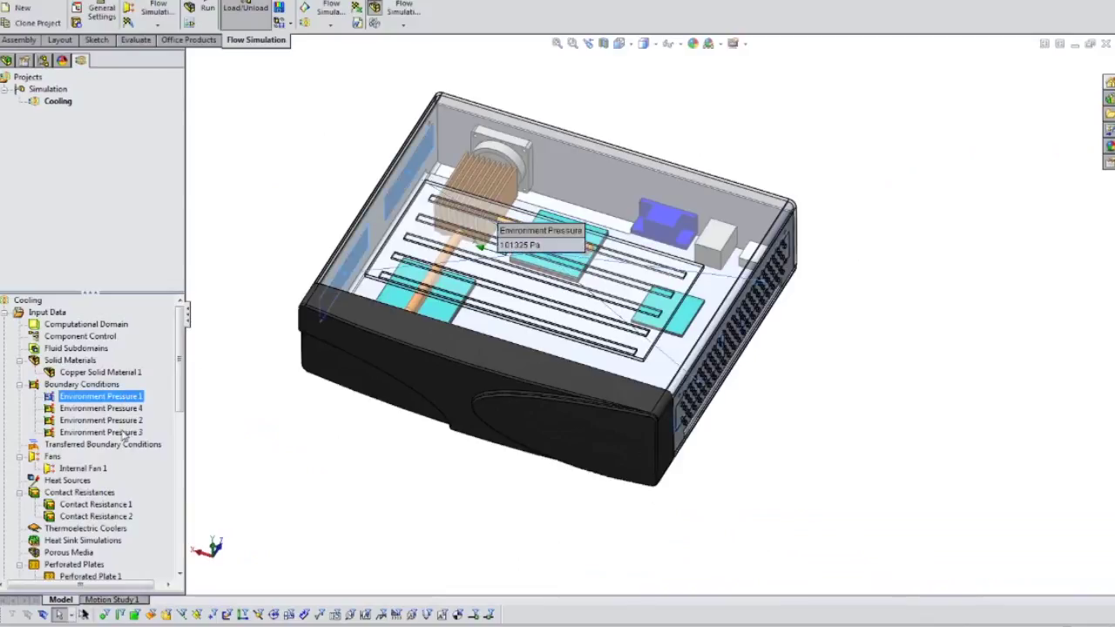
left_click(124, 433)
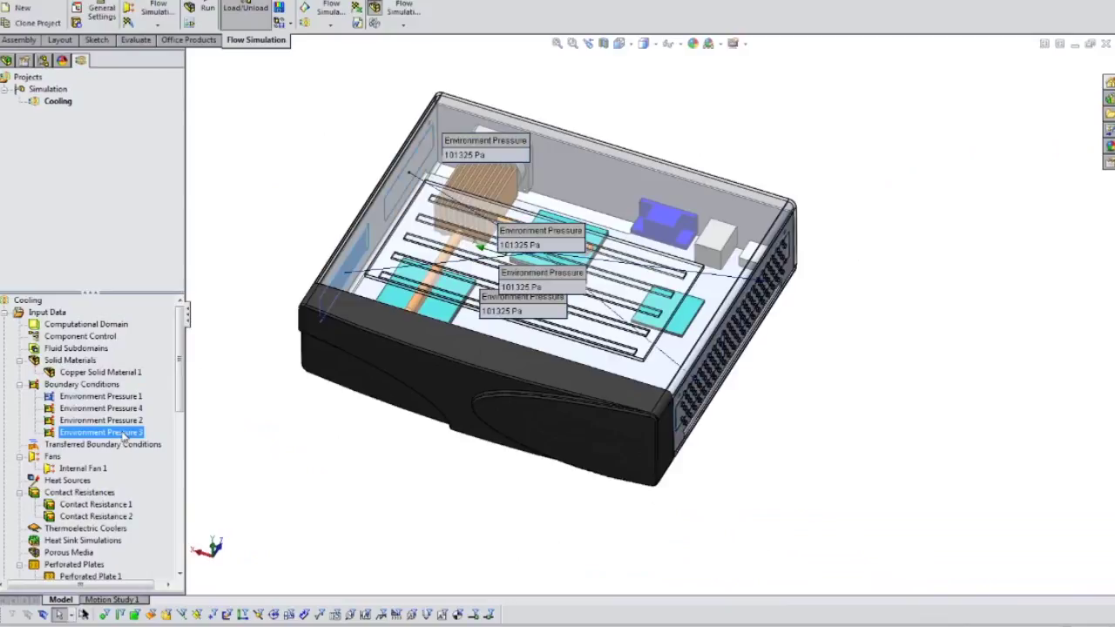
left_click(125, 433, "shift")
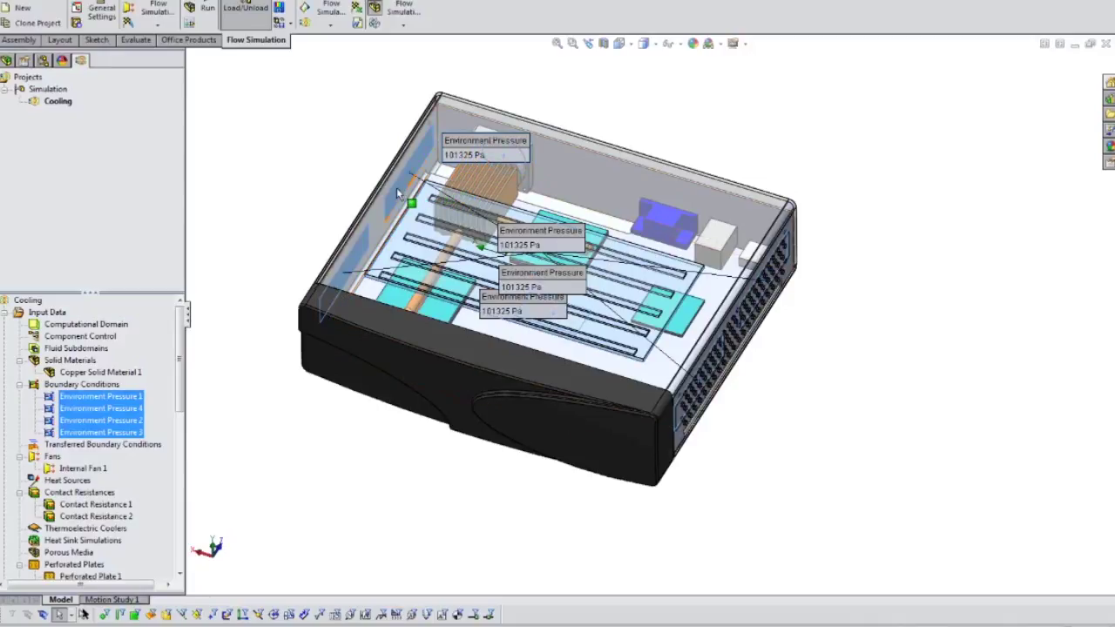
left_click(270, 172)
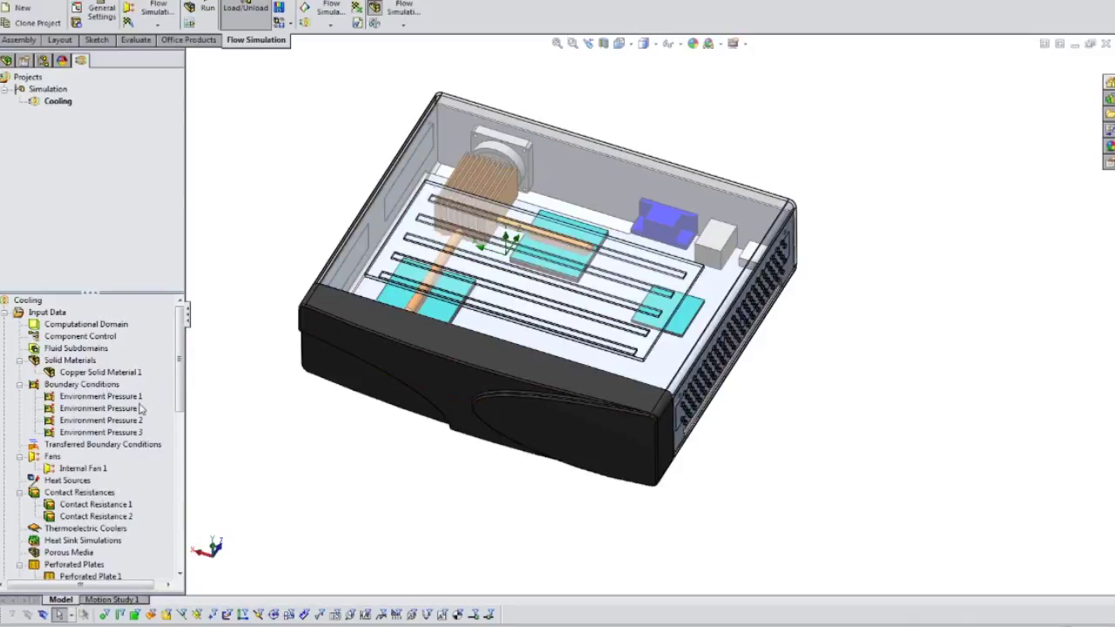
Step: Review the Internal Fan 1 definition and the Papst 3314-140 fan curve in the Engineering Database, and close both without changes
left_click(78, 469)
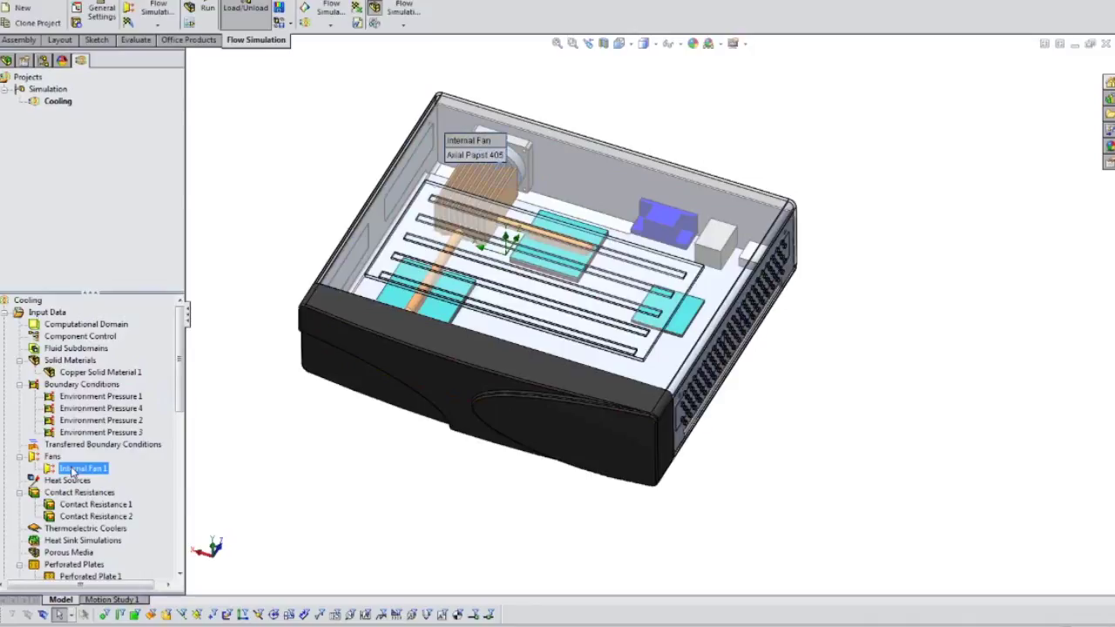
right_click(74, 471)
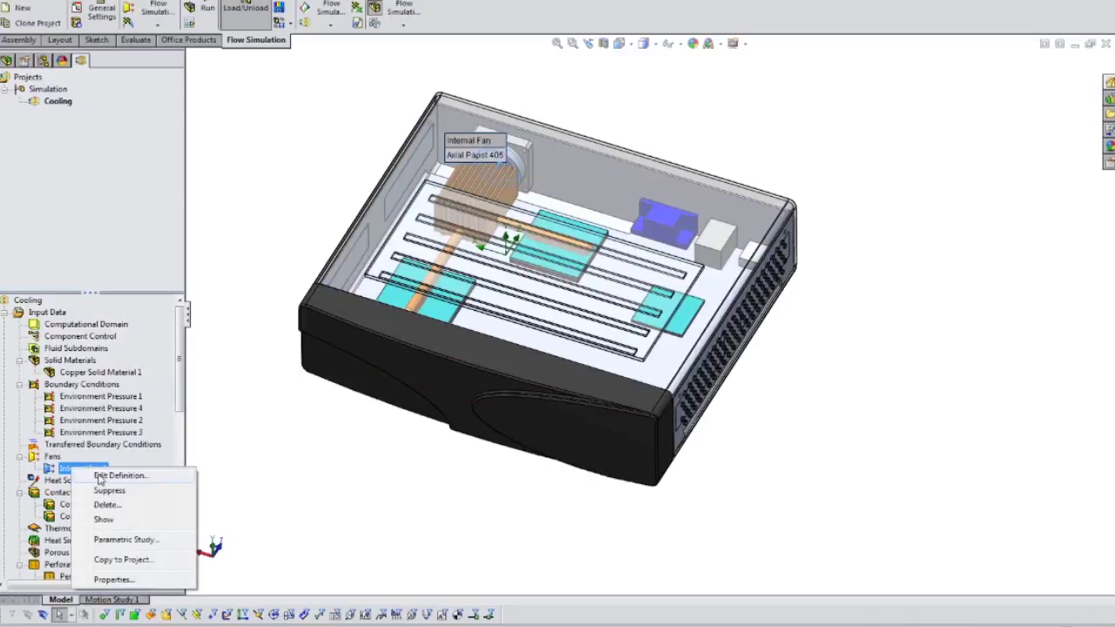
left_click(99, 477)
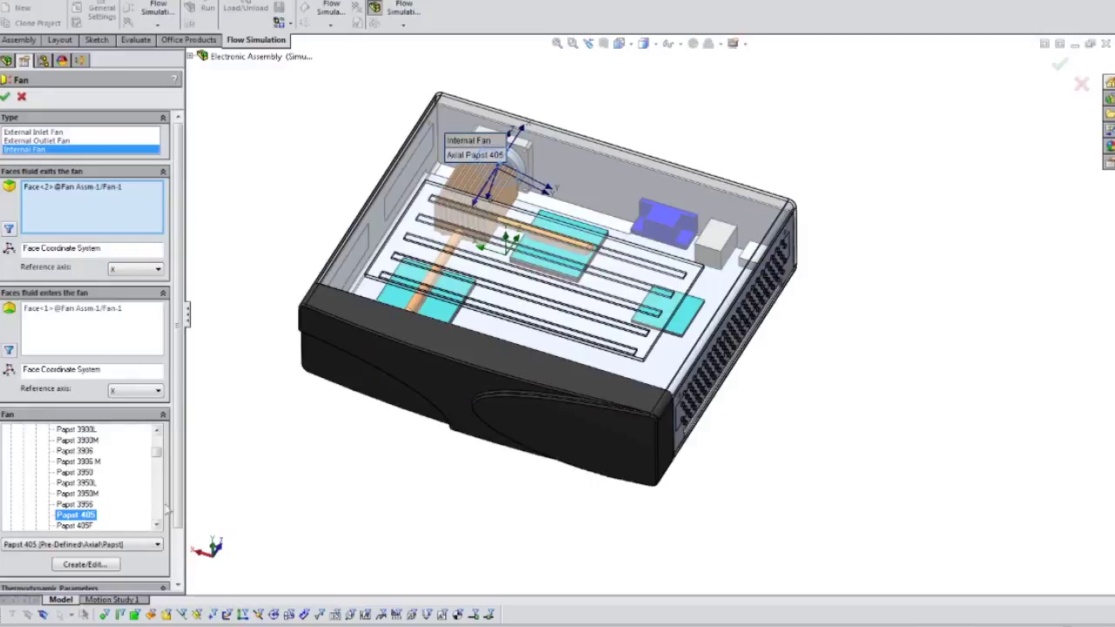
left_click(87, 564)
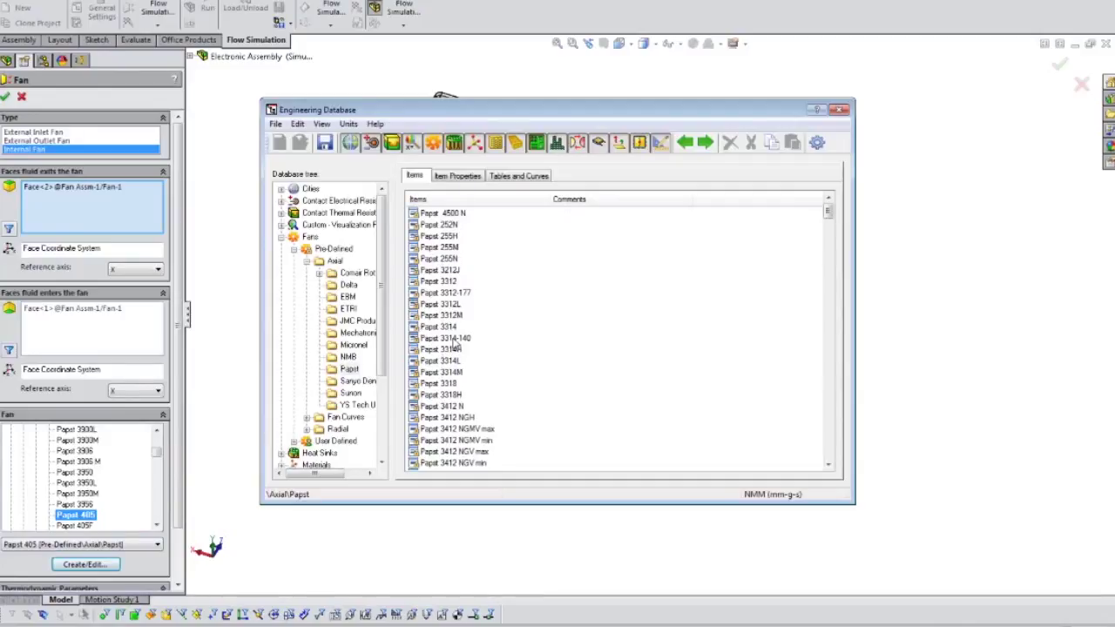
double_click(454, 340)
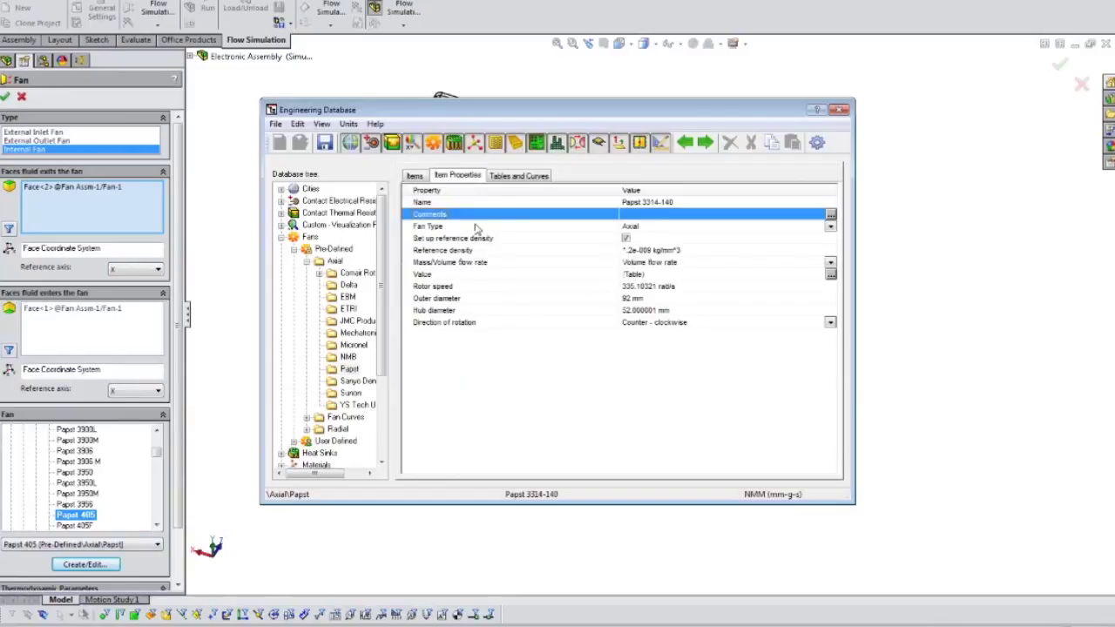
left_click(519, 176)
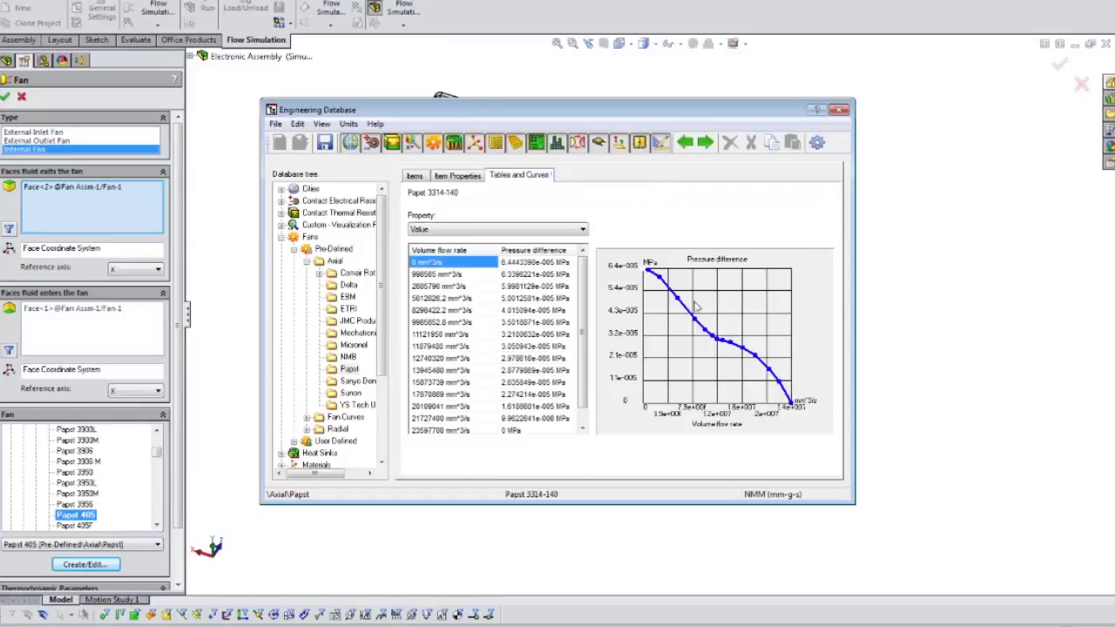
left_click(841, 109)
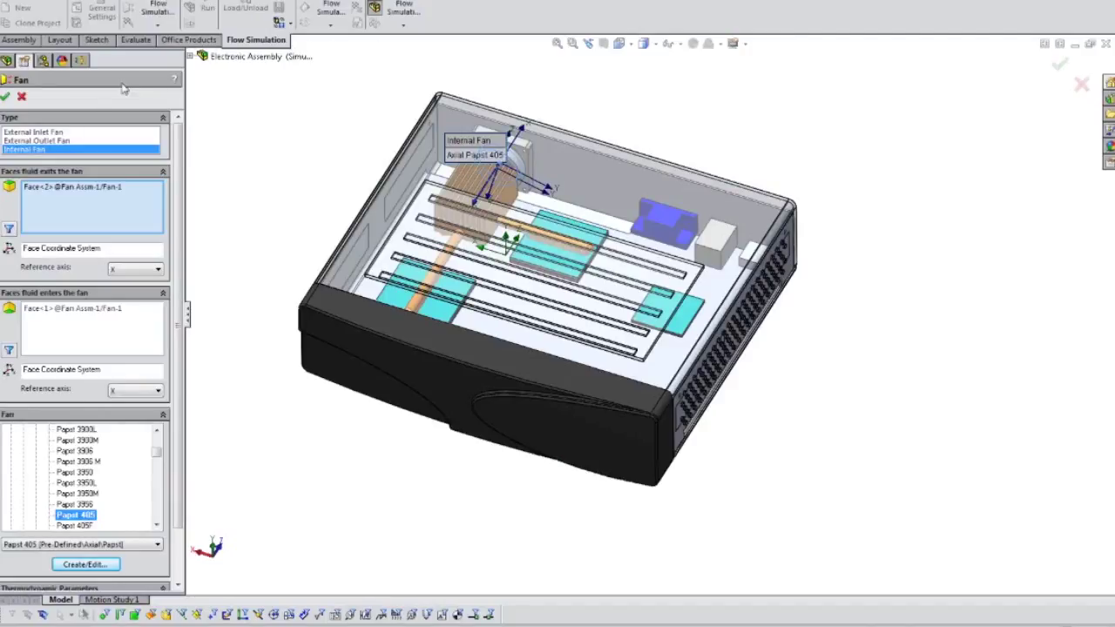
left_click(23, 98)
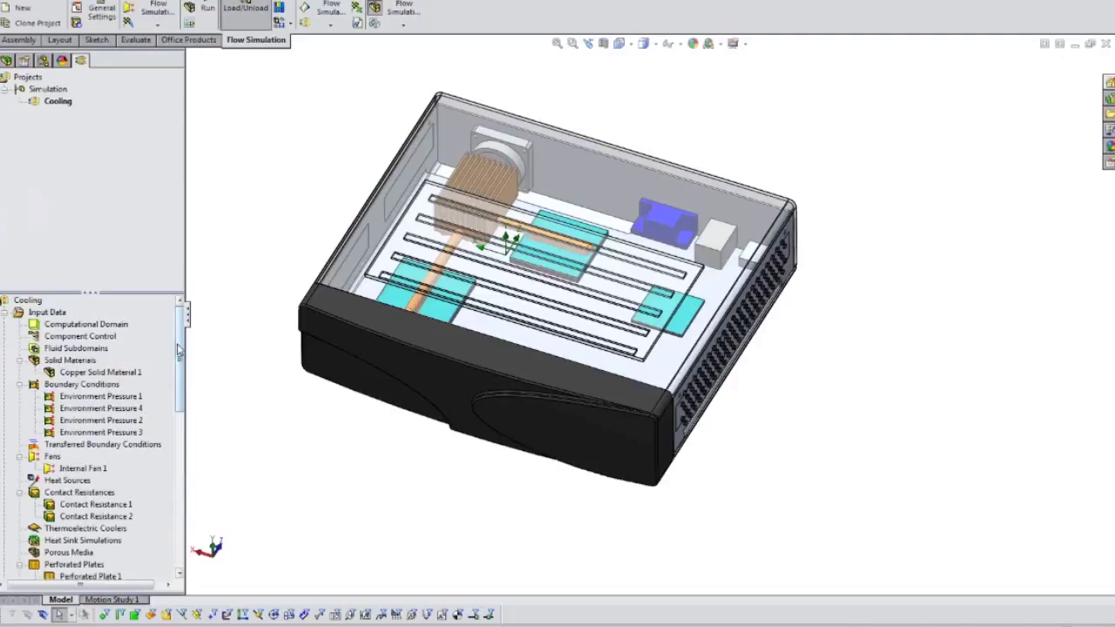
Step: Highlight Contact Resistance 1 and Contact Resistance 2 in turn to examine the model faces they apply to
left_click_drag(179, 348, 188, 404)
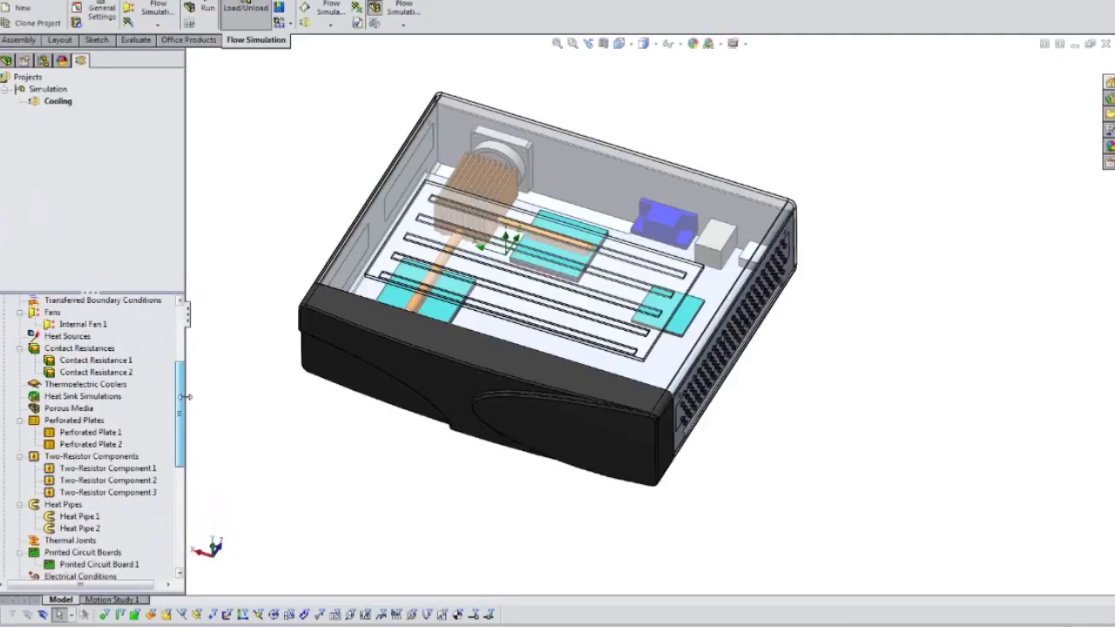
left_click(102, 365)
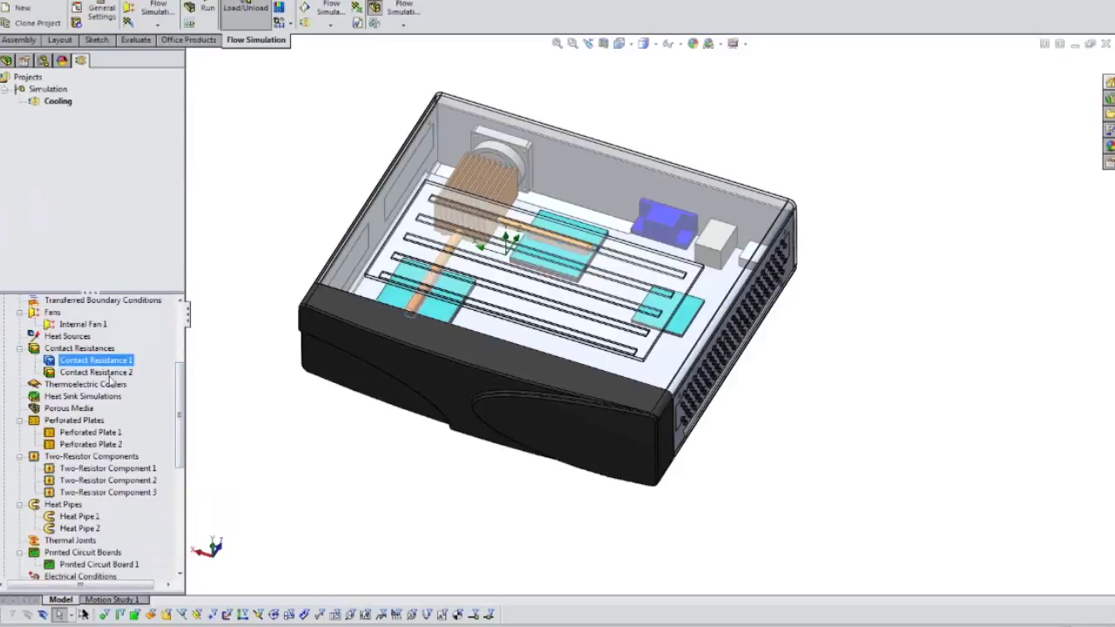
left_click(110, 378)
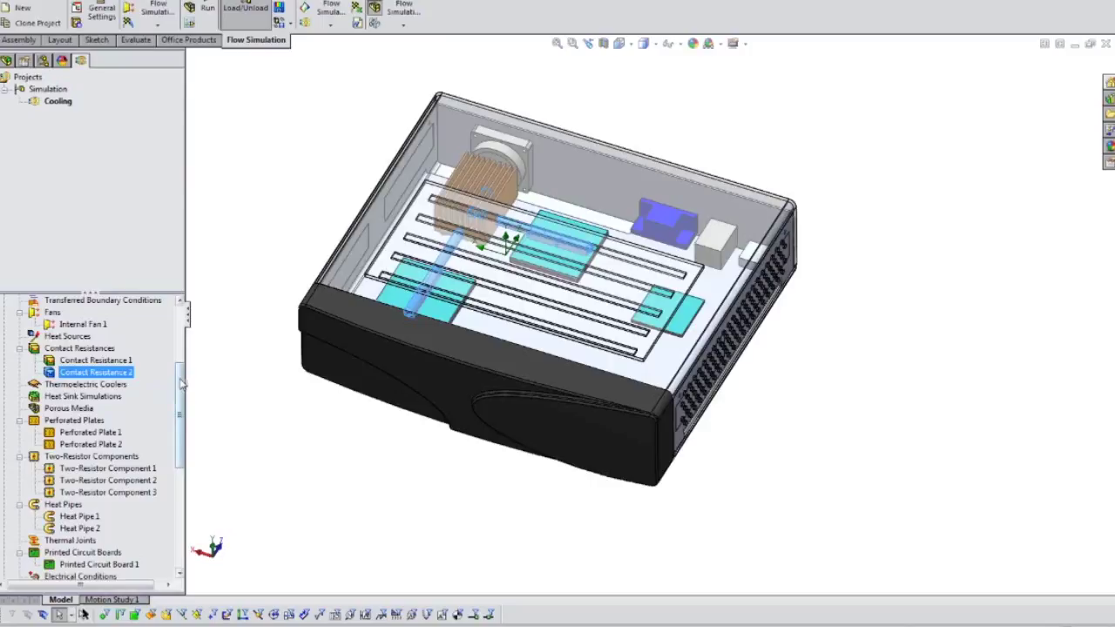
left_click_drag(182, 383, 182, 399)
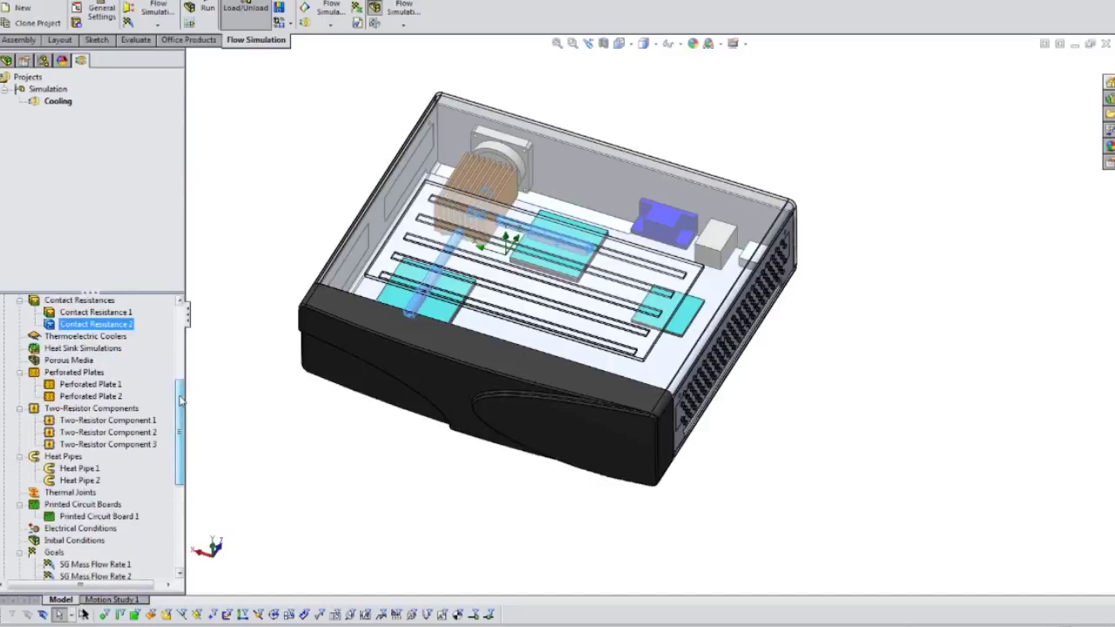
Step: Review the Perforated Plate 1 definition and the Plate 1 hole properties in the Engineering Database, and close both without changes
left_click(103, 387)
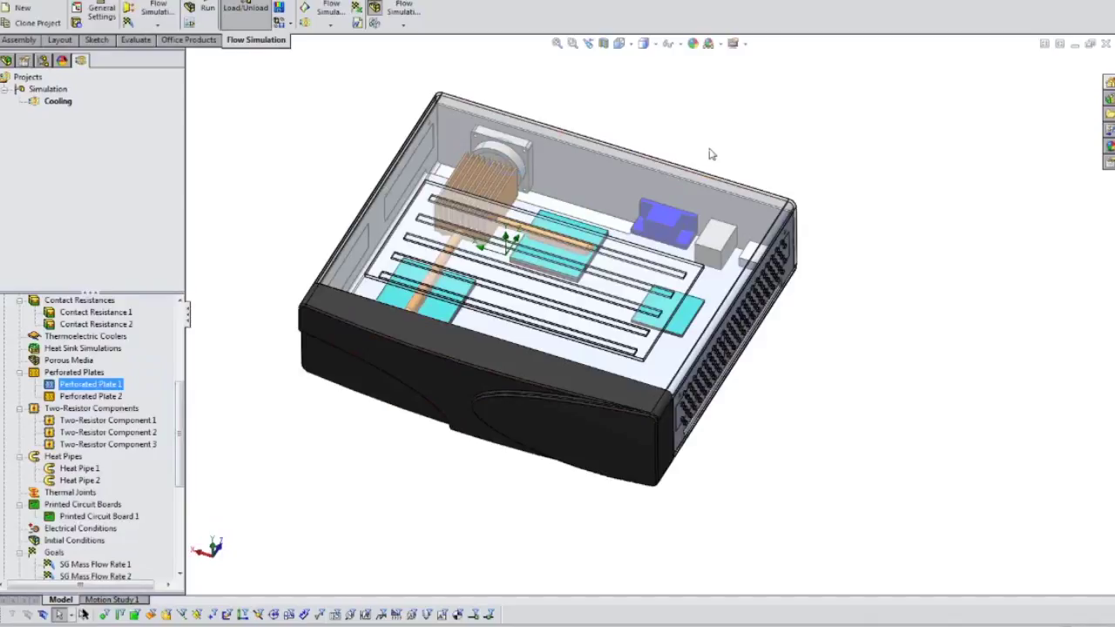
middle_click_drag(710, 155, 511, 213)
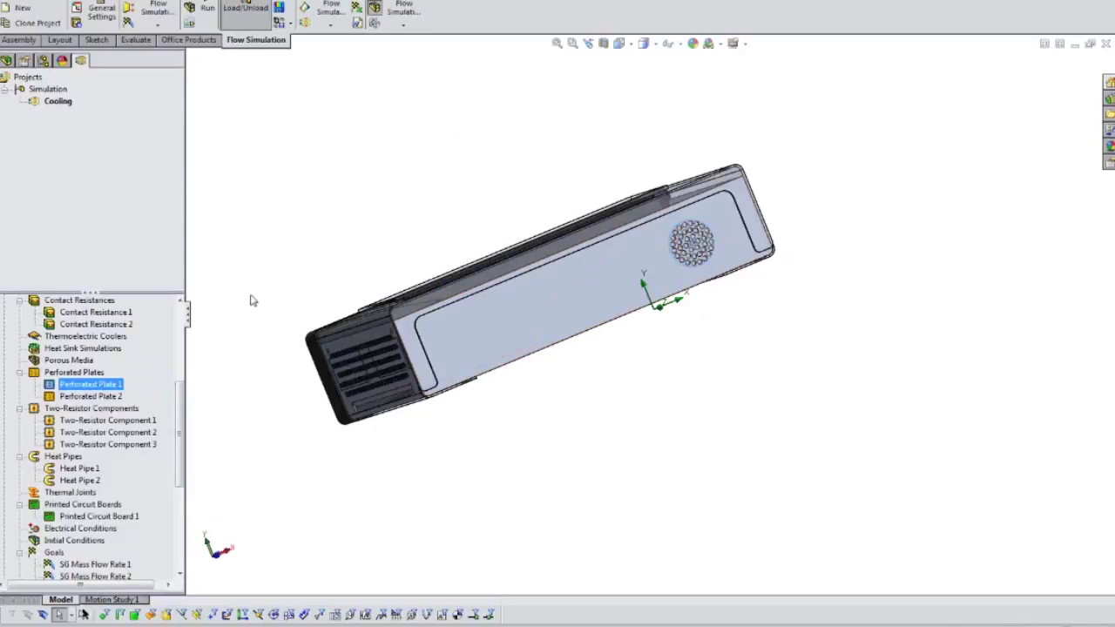
right_click(118, 386)
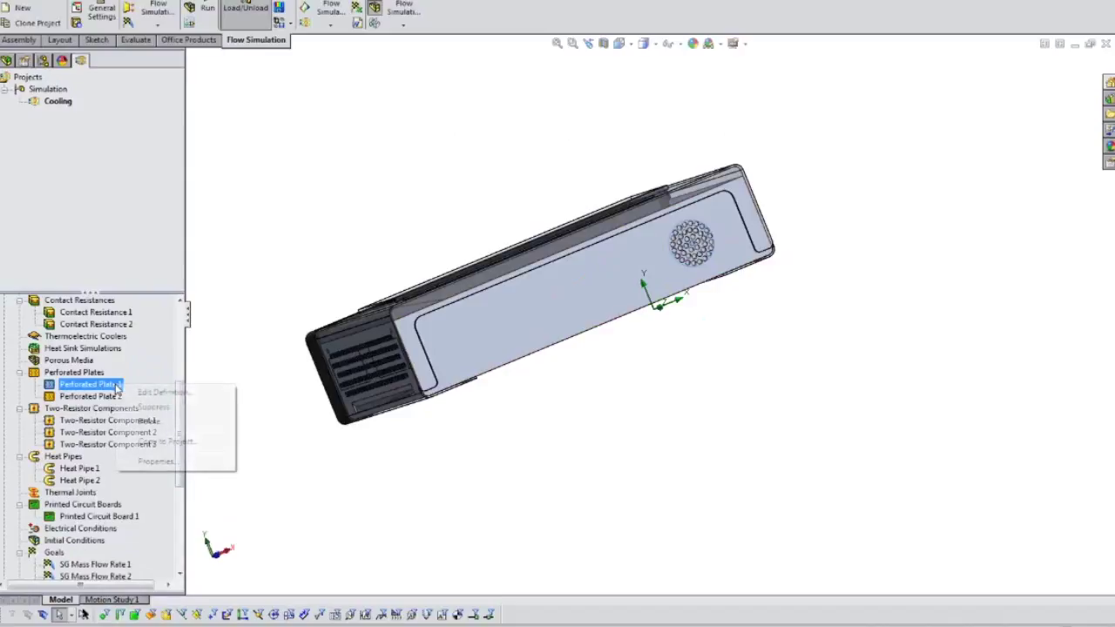
left_click(157, 393)
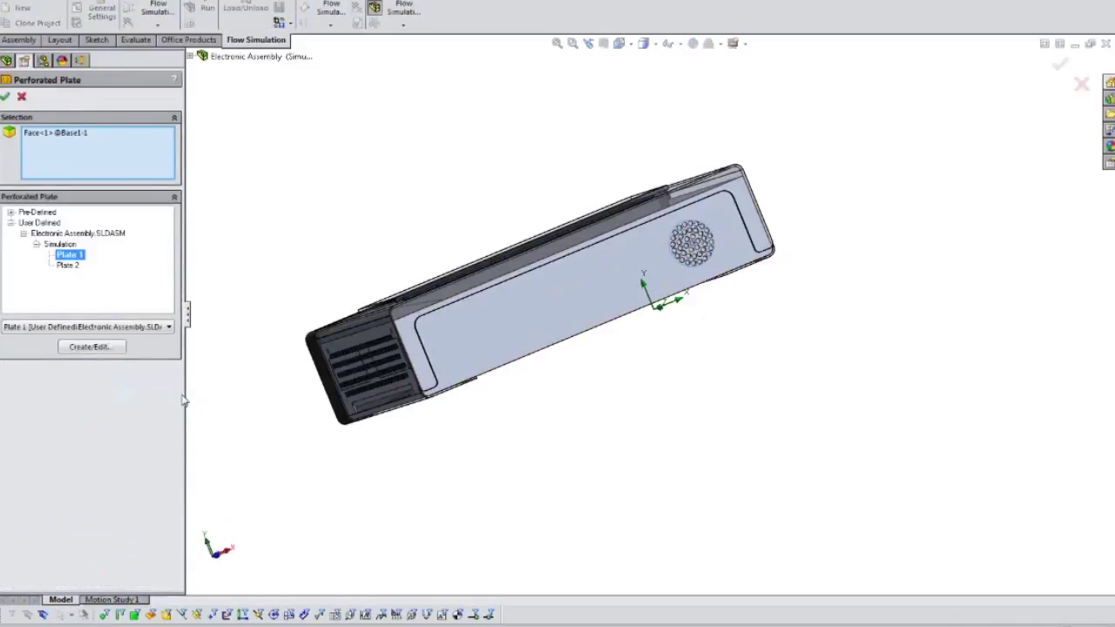
left_click(79, 349)
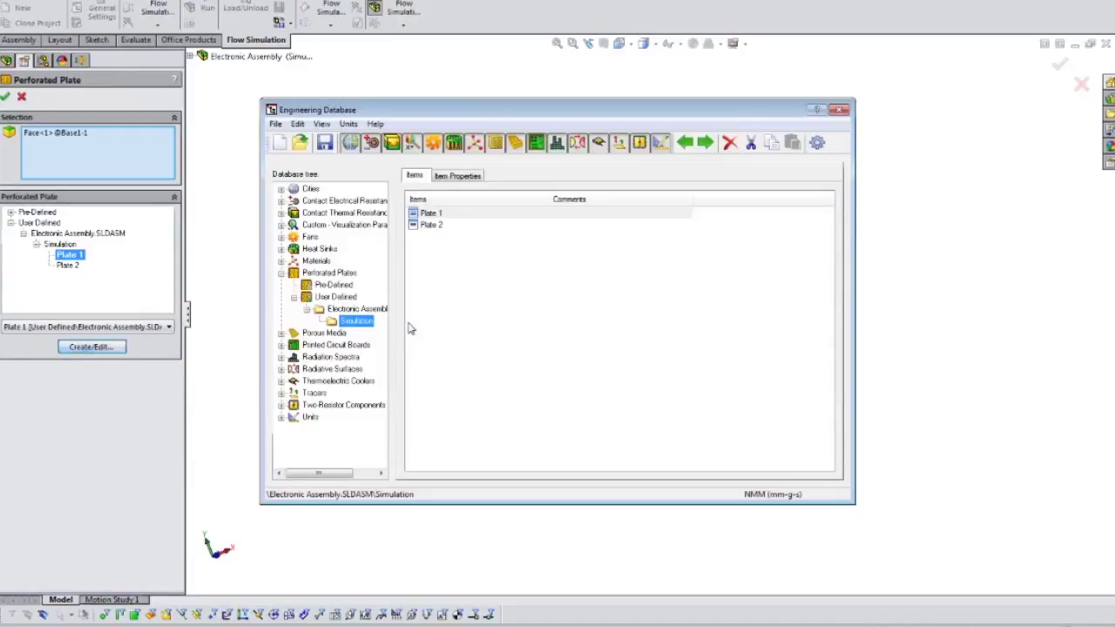
double_click(433, 214)
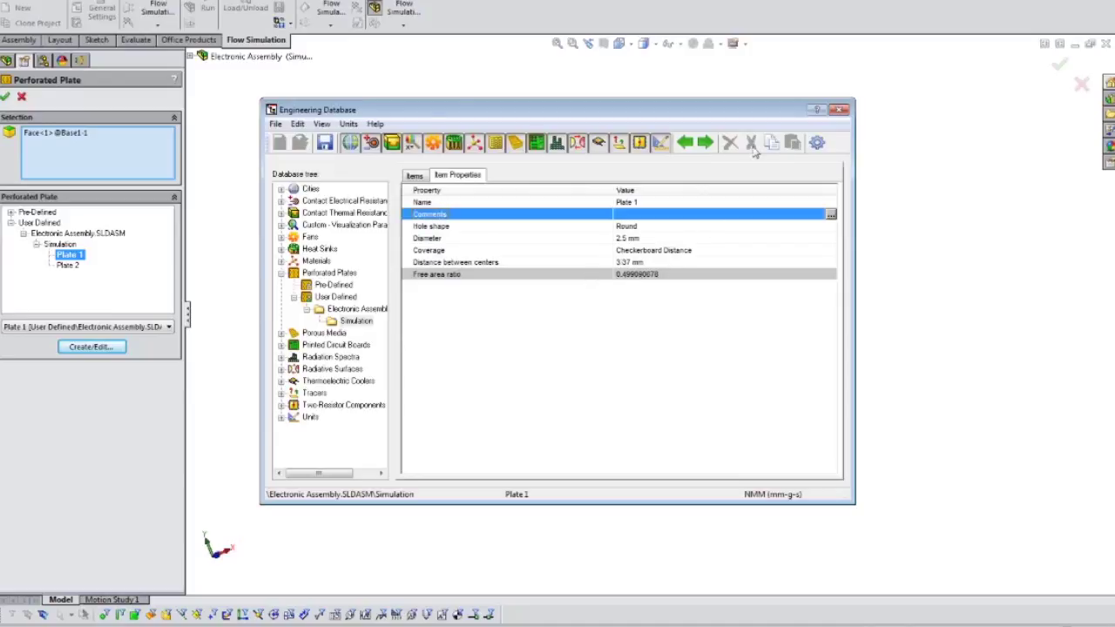
left_click(835, 112)
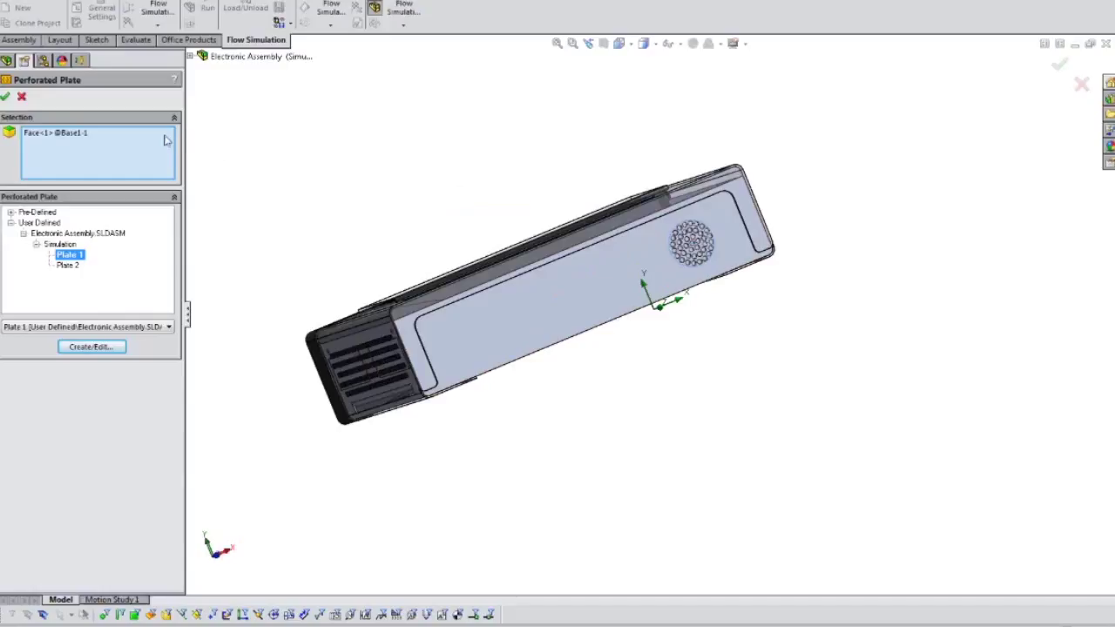
left_click(24, 98)
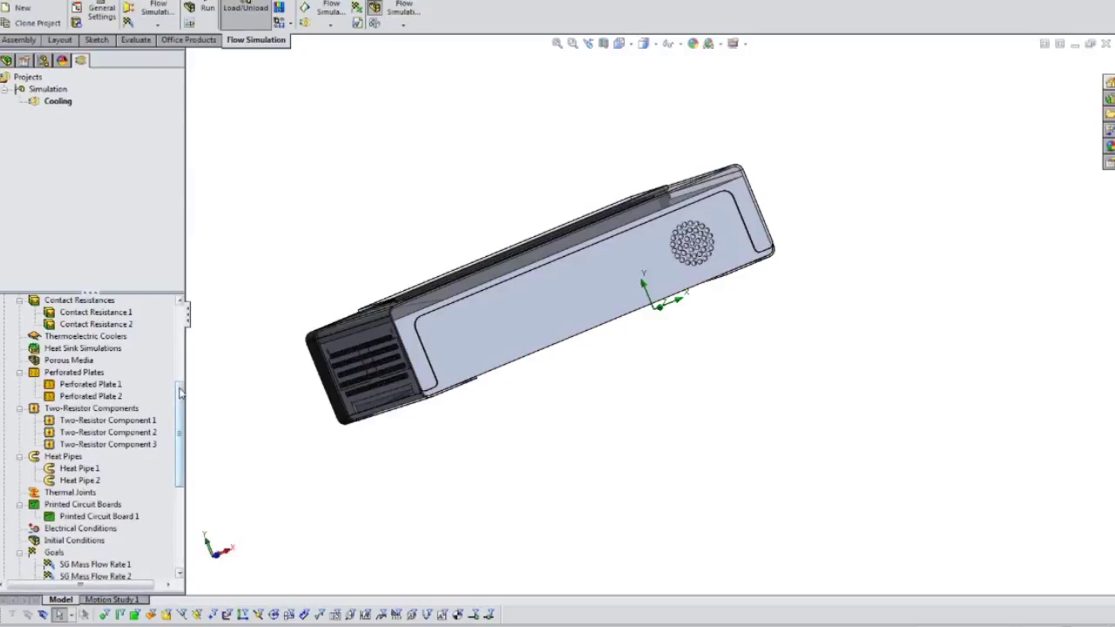
Step: Review the Two-Resistor Component 1 definition and the pre-defined CBGAFC_10x10mm_2R properties in the Engineering Database, and close both without changes
left_click_drag(182, 396, 181, 433)
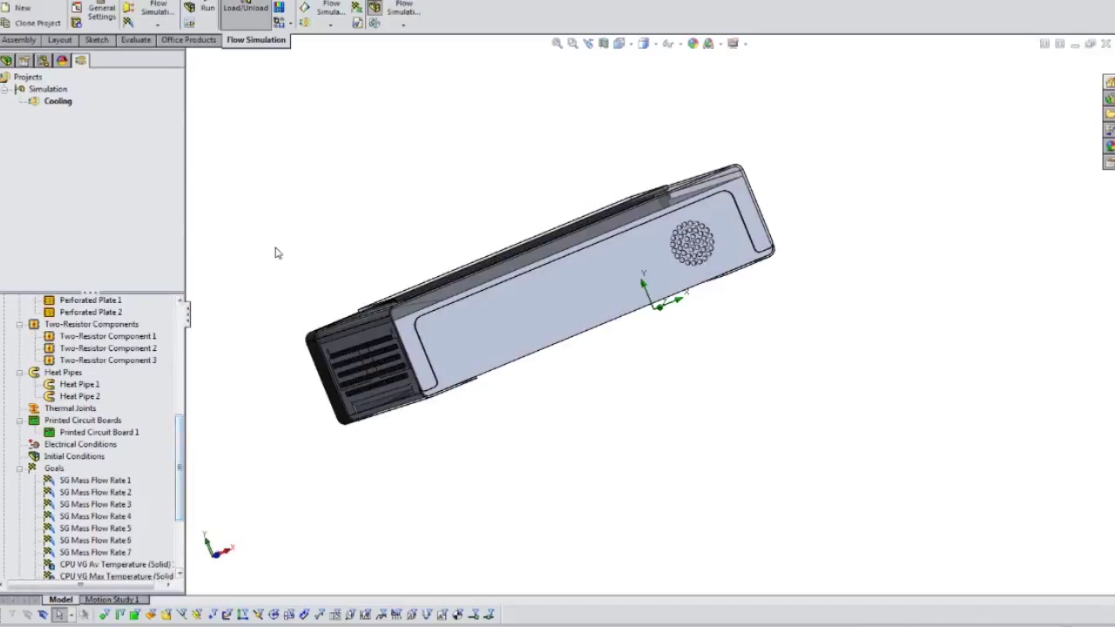
middle_click_drag(276, 254, 418, 322)
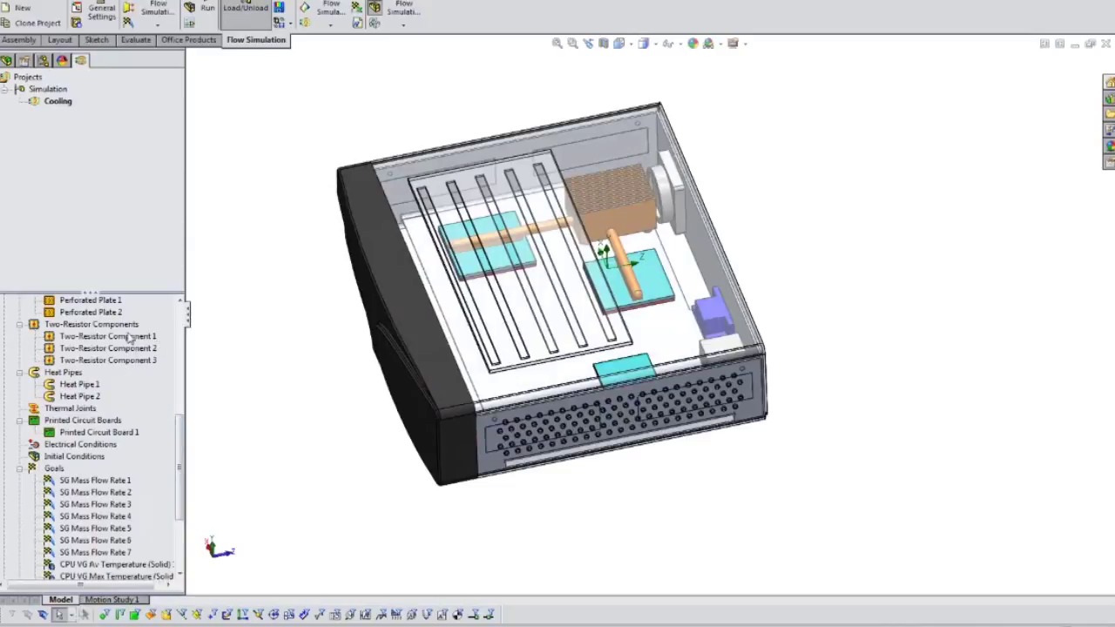
left_click(129, 336)
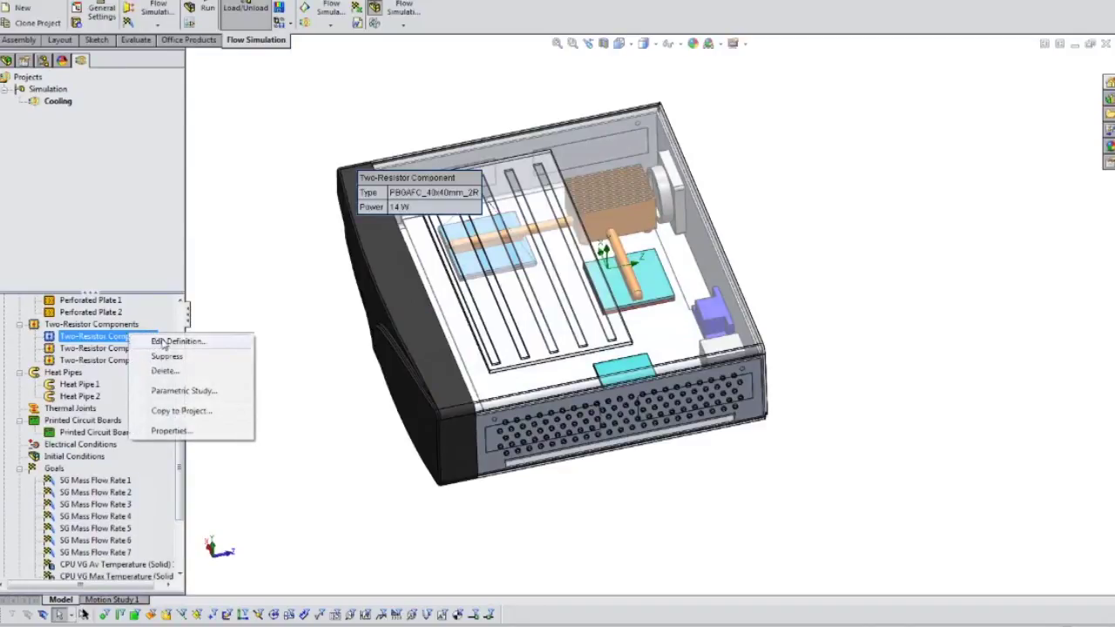
left_click(164, 343)
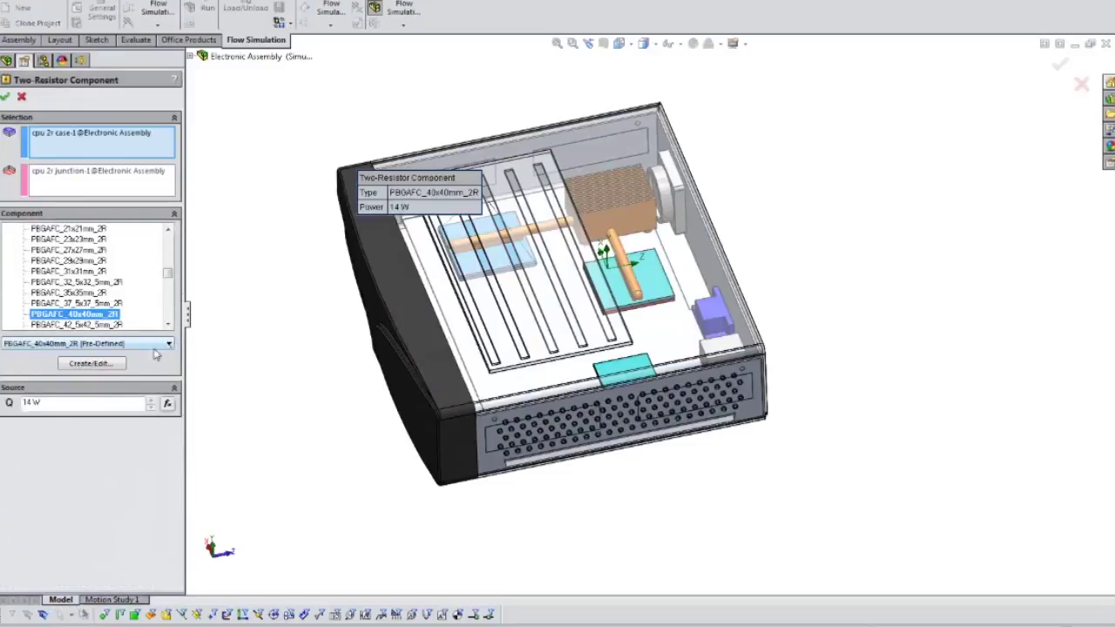
left_click(94, 364)
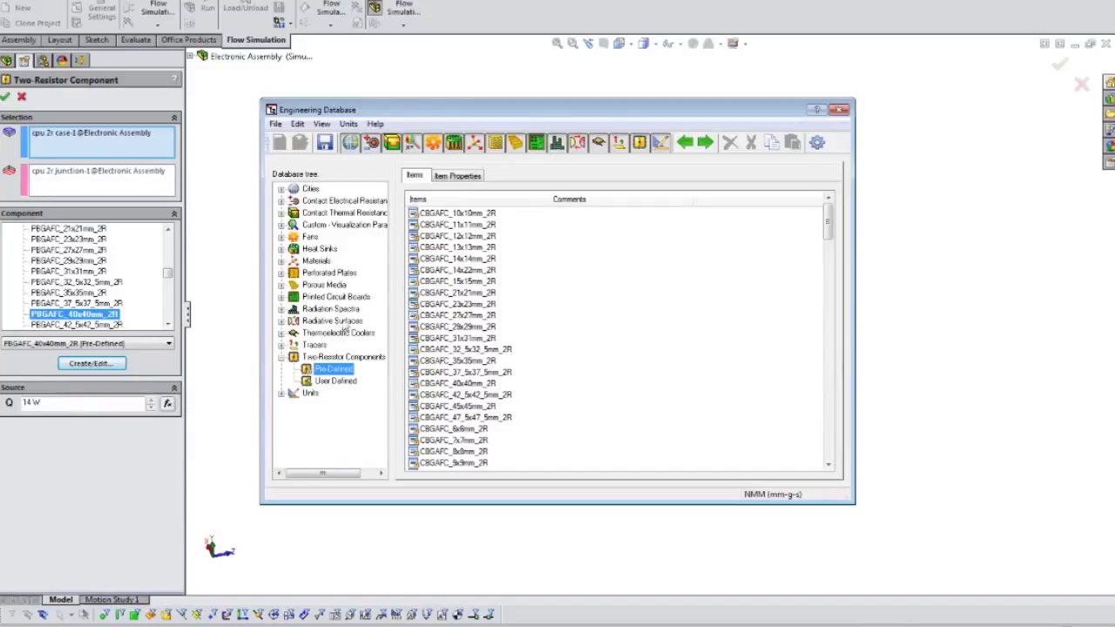
double_click(438, 219)
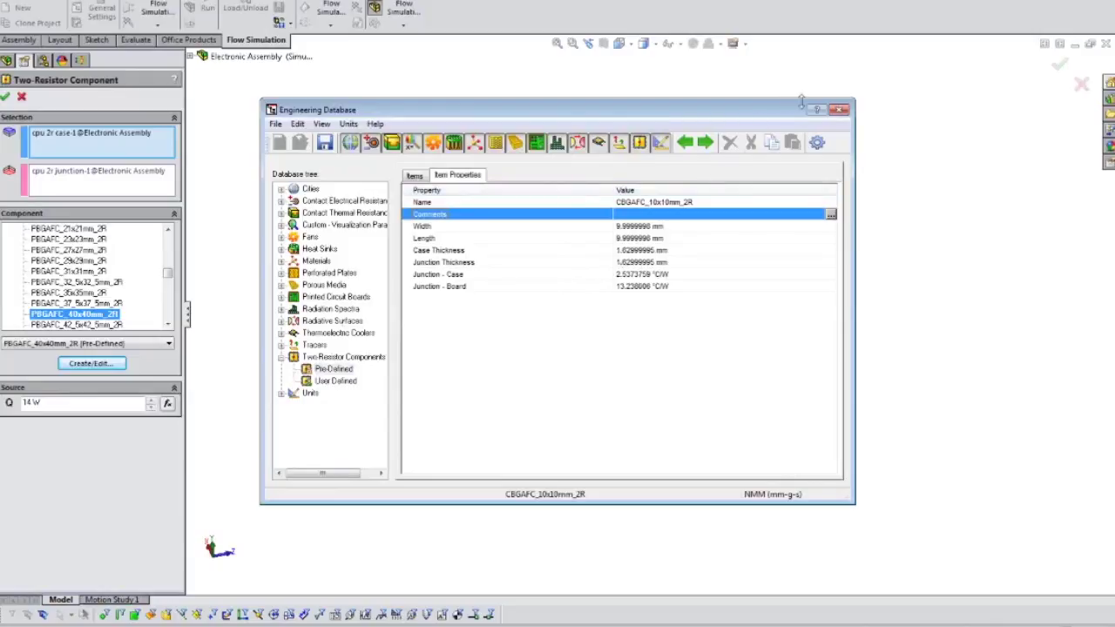
left_click(840, 110)
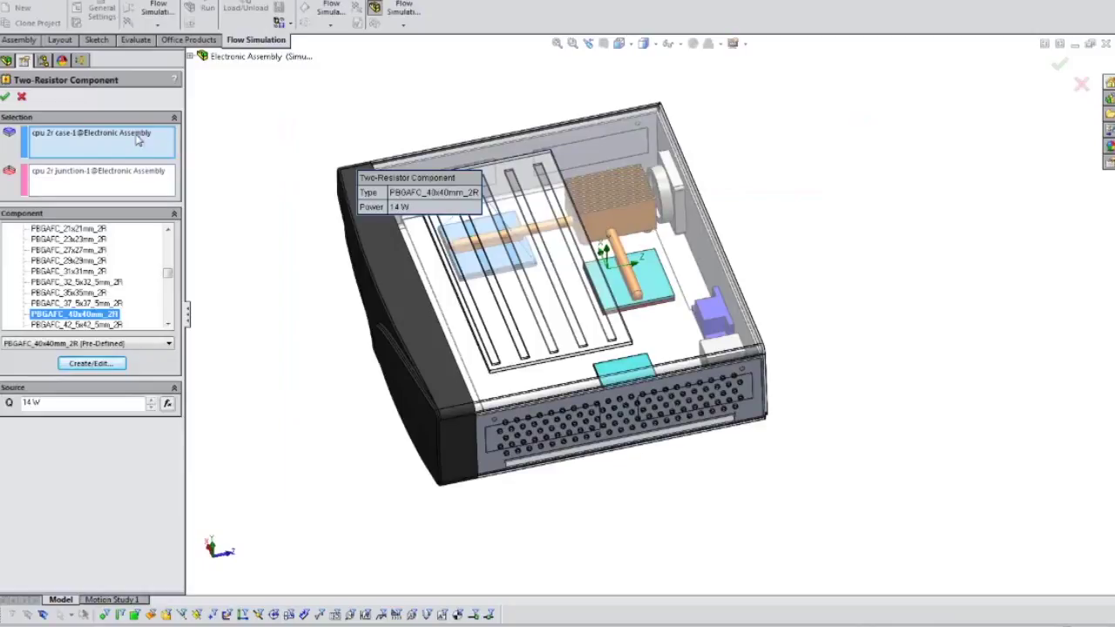
left_click(23, 98)
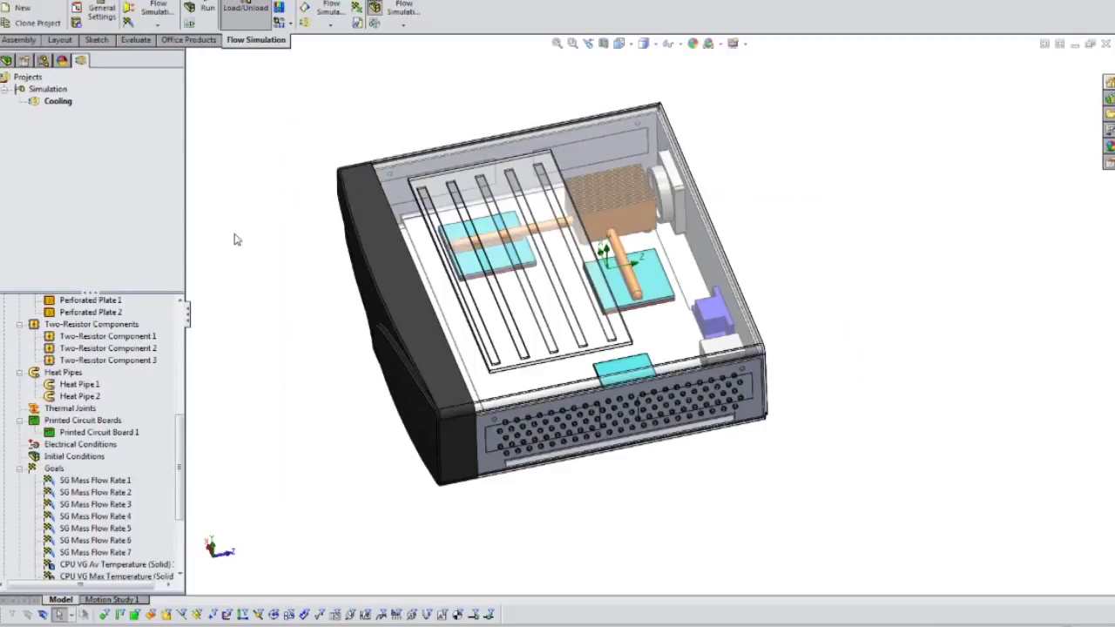
Step: Review the Printed Circuit Board 1 definition and the 6S2P properties and conducting layers table in the Engineering Database, and close both without changes
right_click(115, 436)
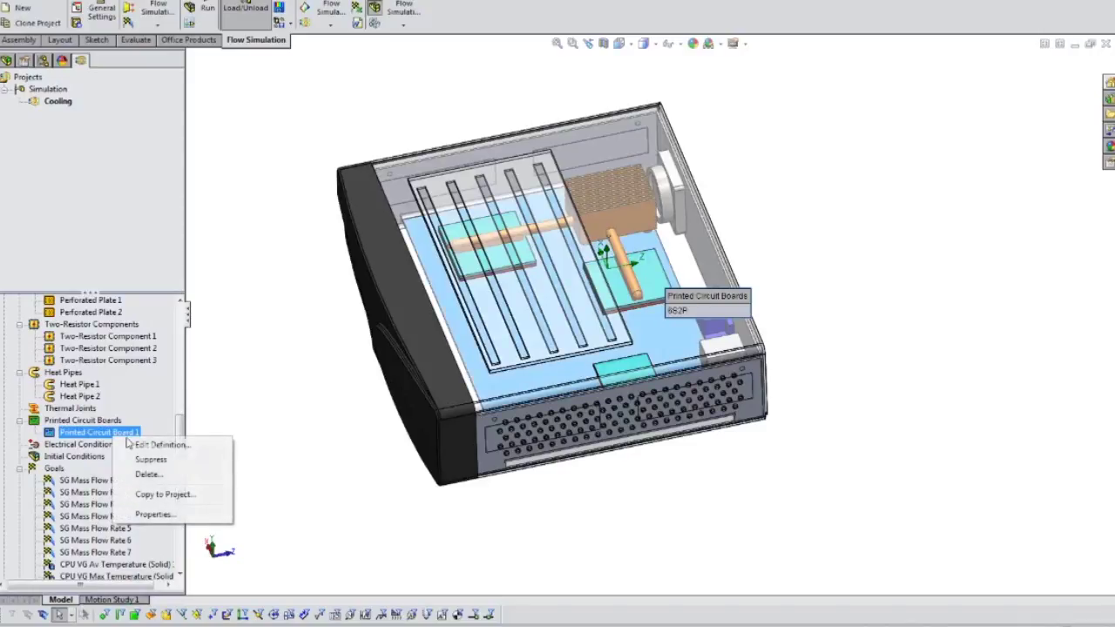
left_click(154, 445)
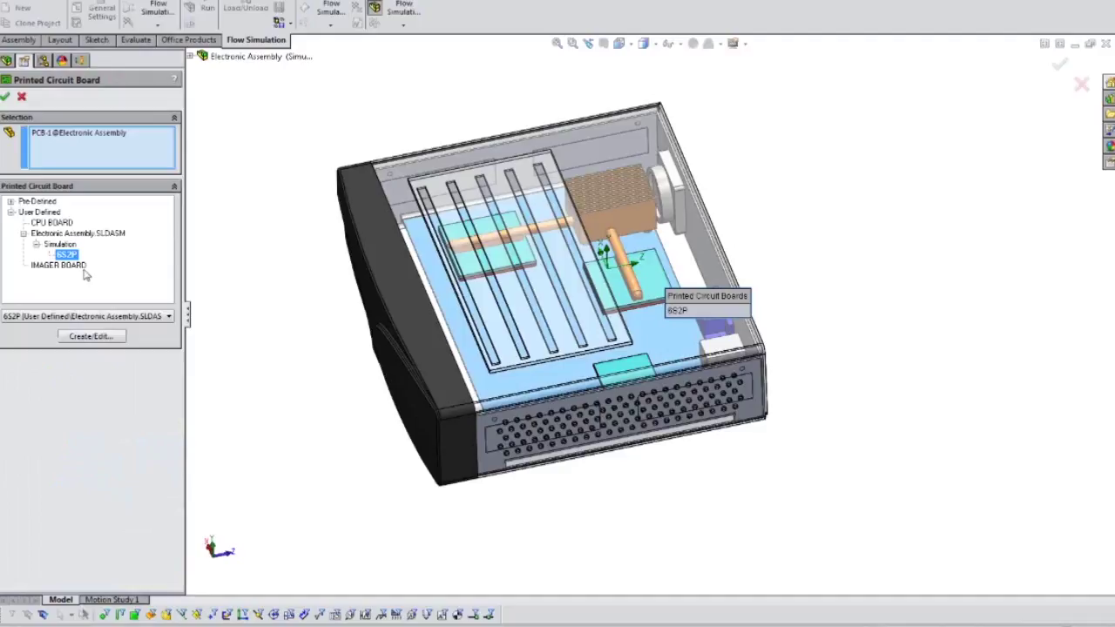
left_click(92, 336)
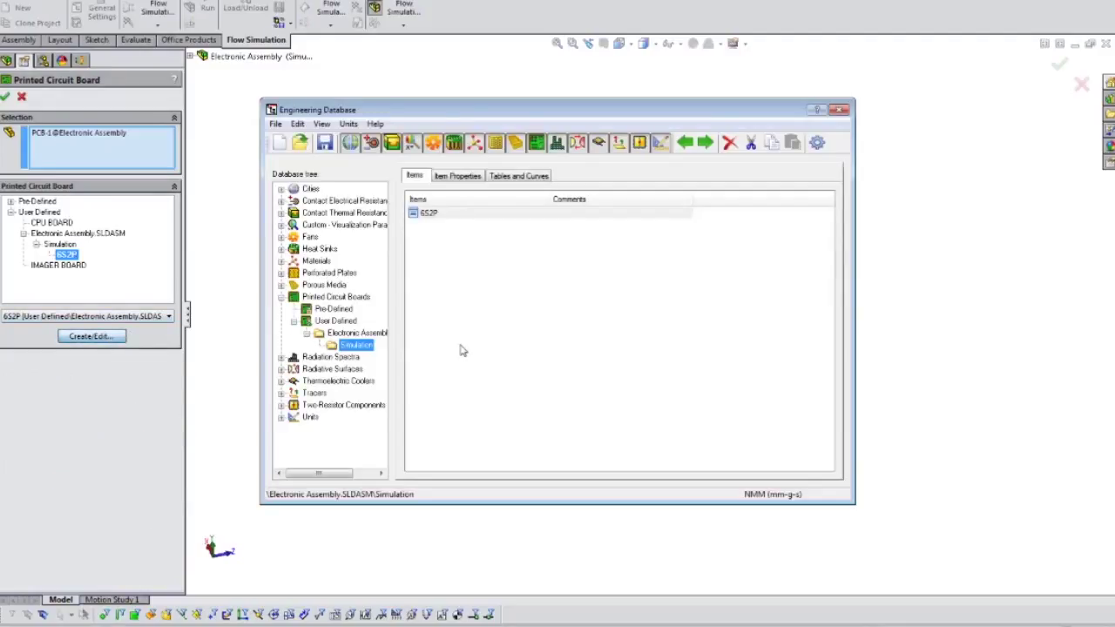
double_click(450, 216)
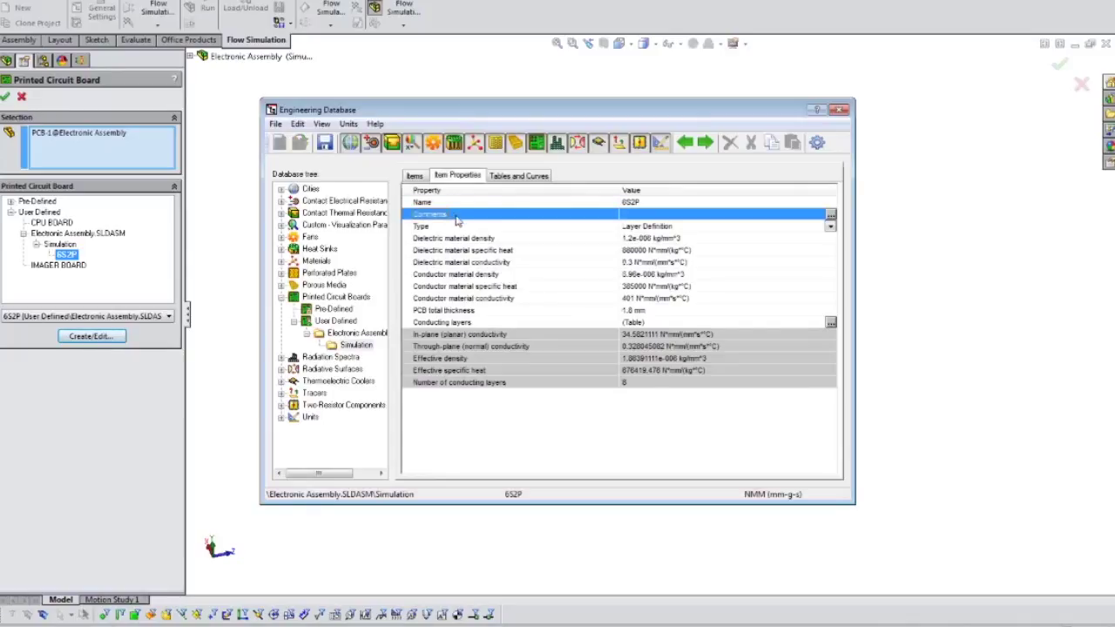
left_click(507, 177)
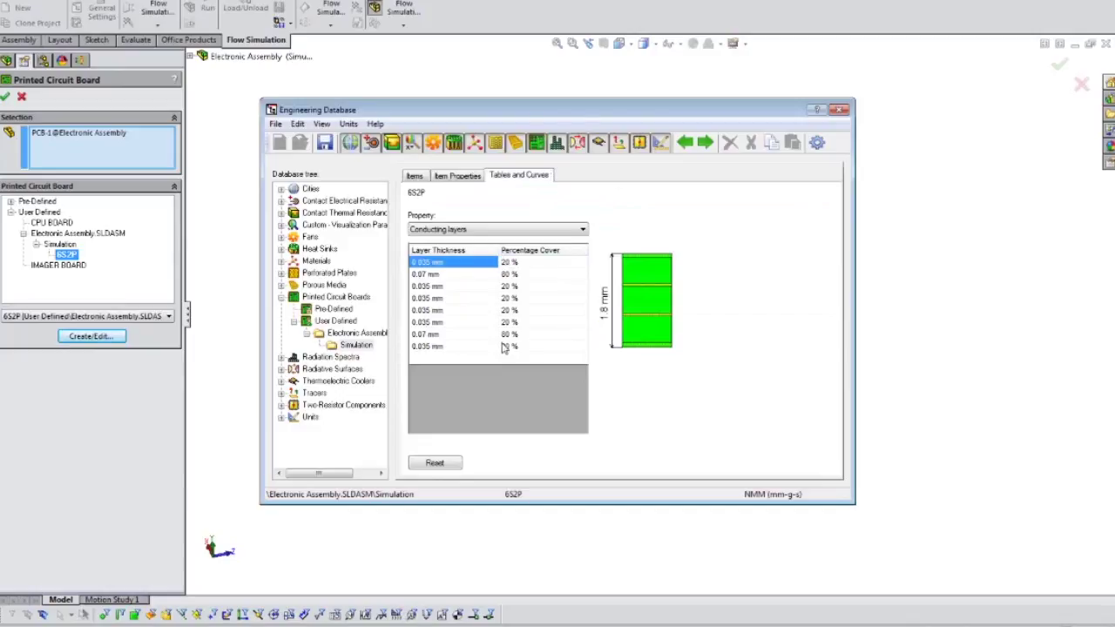
left_click(458, 177)
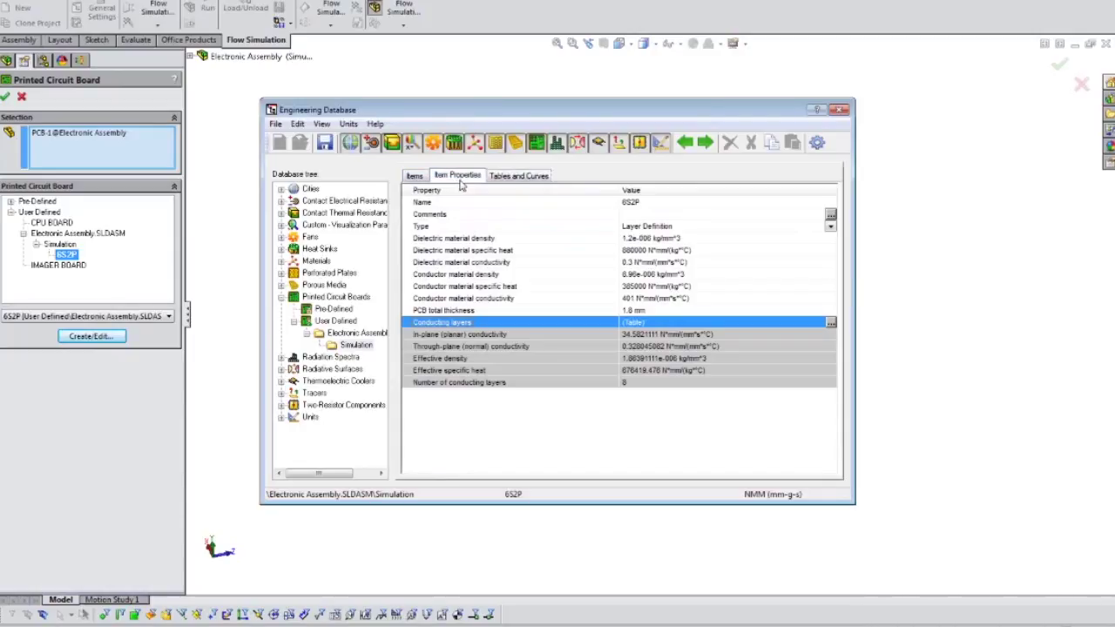
left_click(840, 113)
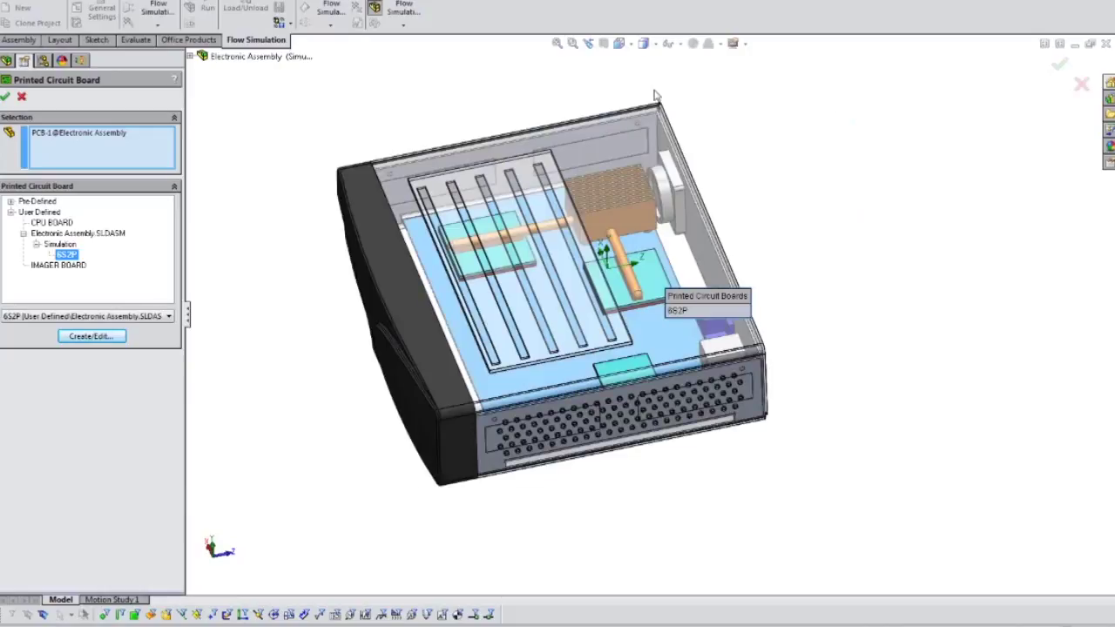
left_click(23, 98)
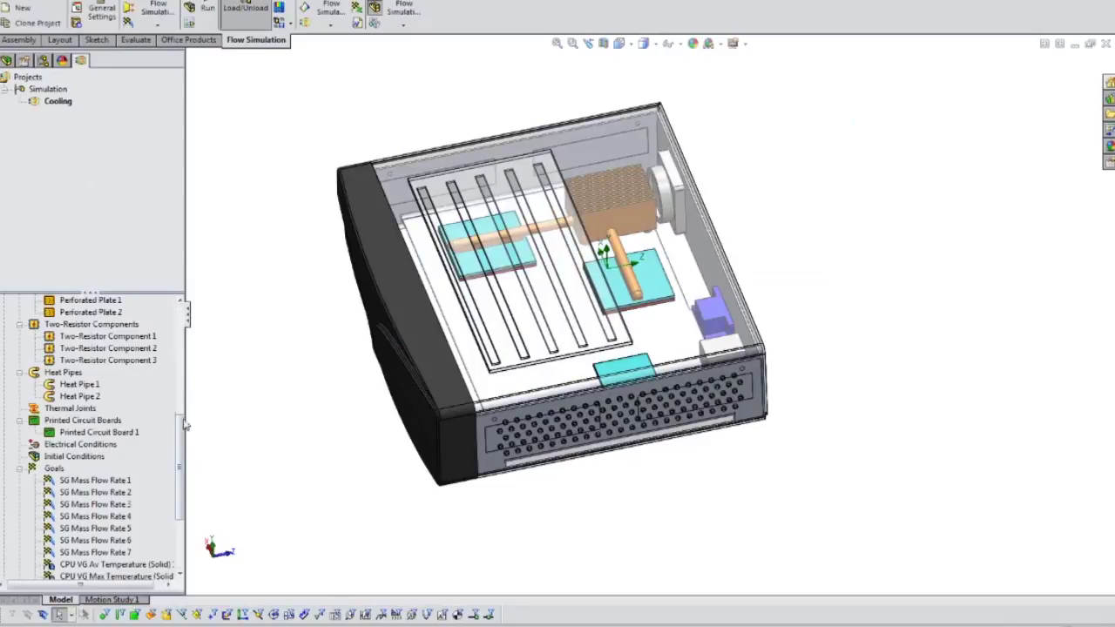
Step: Expand the simulation results and show Cut Plot 1, Cut Plot 2 and Cut Plot 3 together on the enclosure
left_click_drag(184, 424, 184, 470)
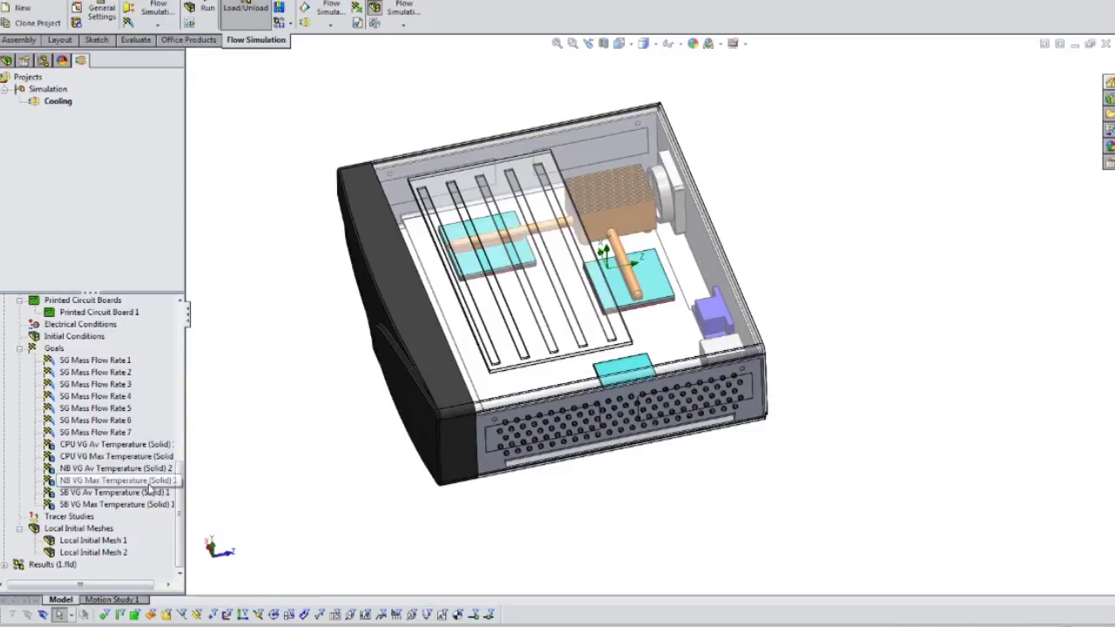
left_click(8, 566)
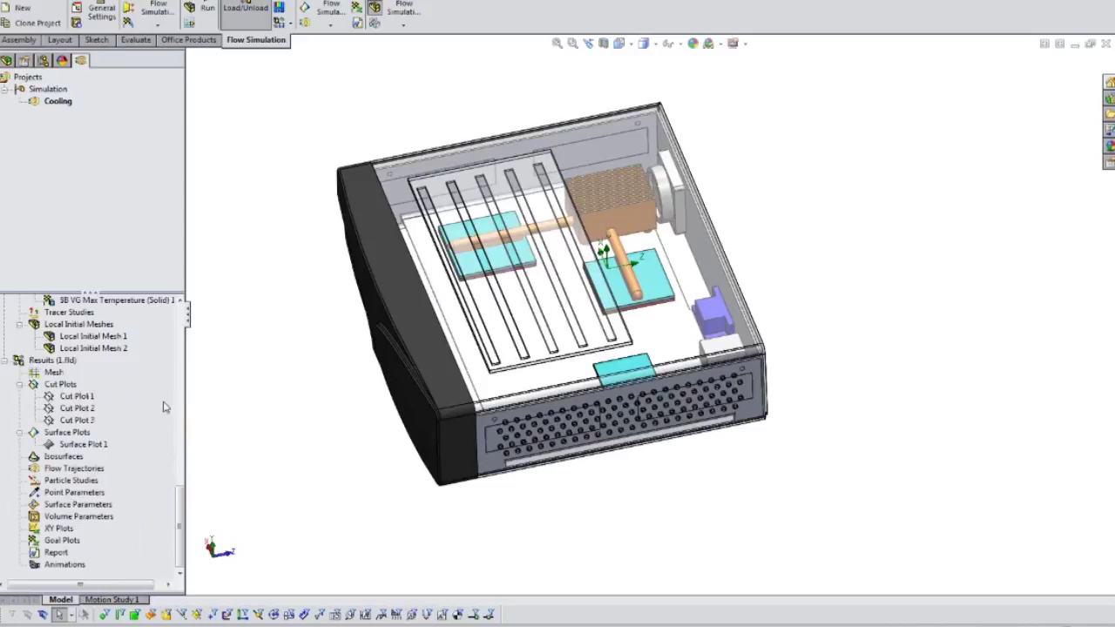
left_click(74, 398)
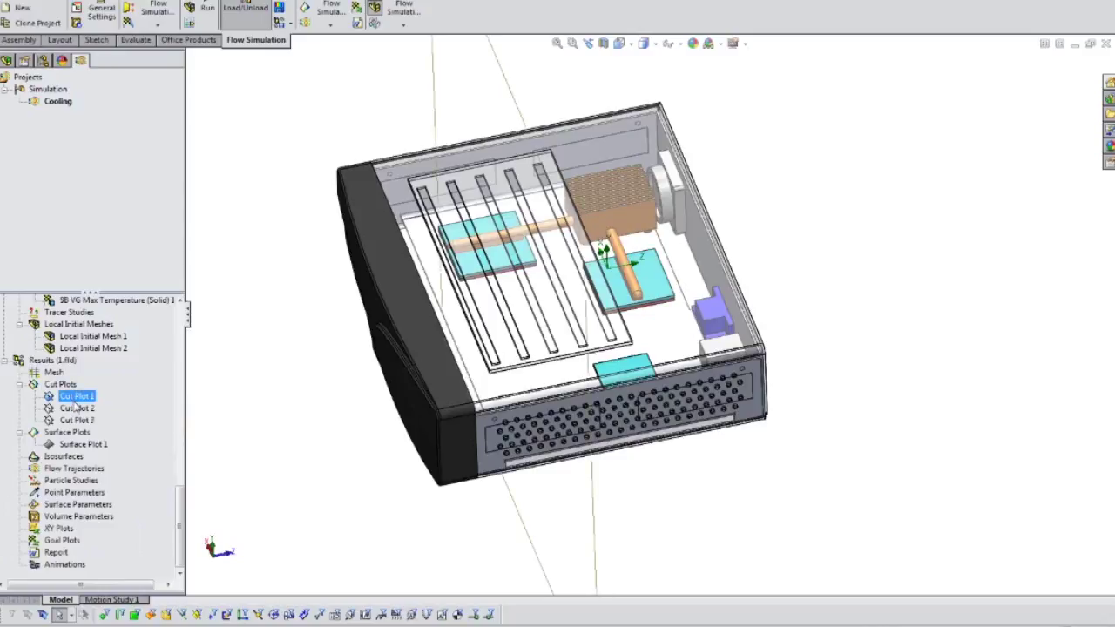
left_click(77, 409, "ctrl")
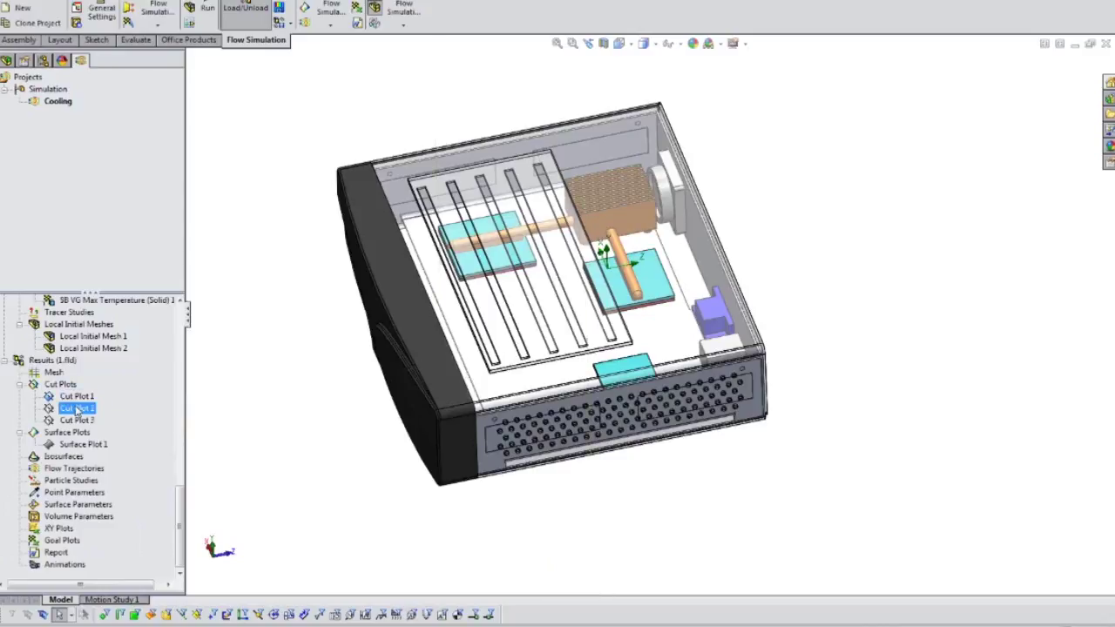
left_click(77, 421, "ctrl")
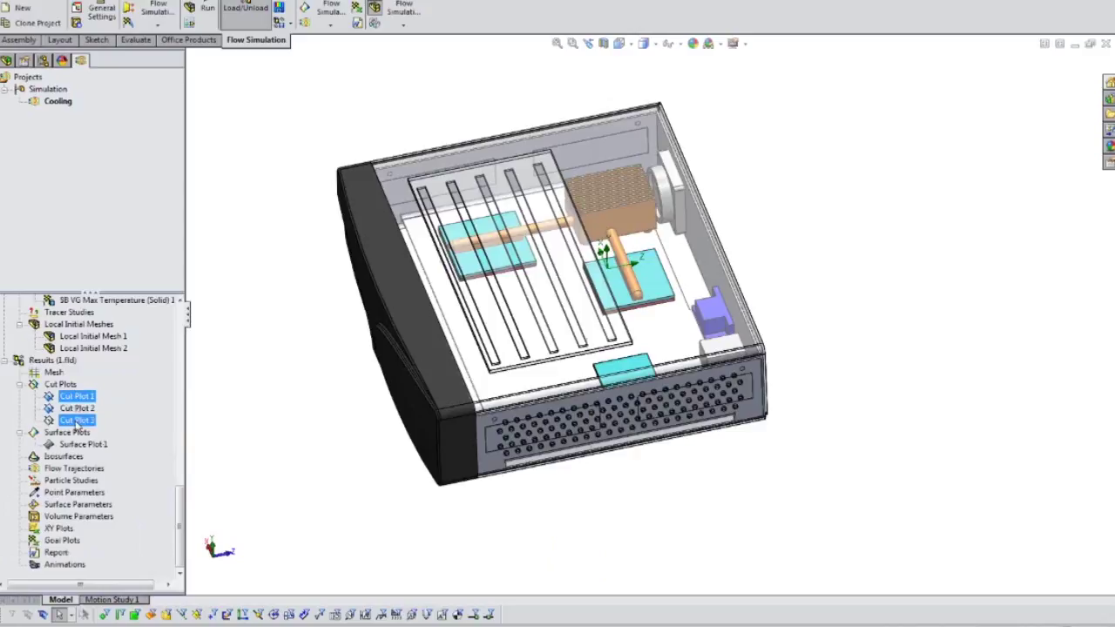
right_click(78, 422)
left_click(107, 430)
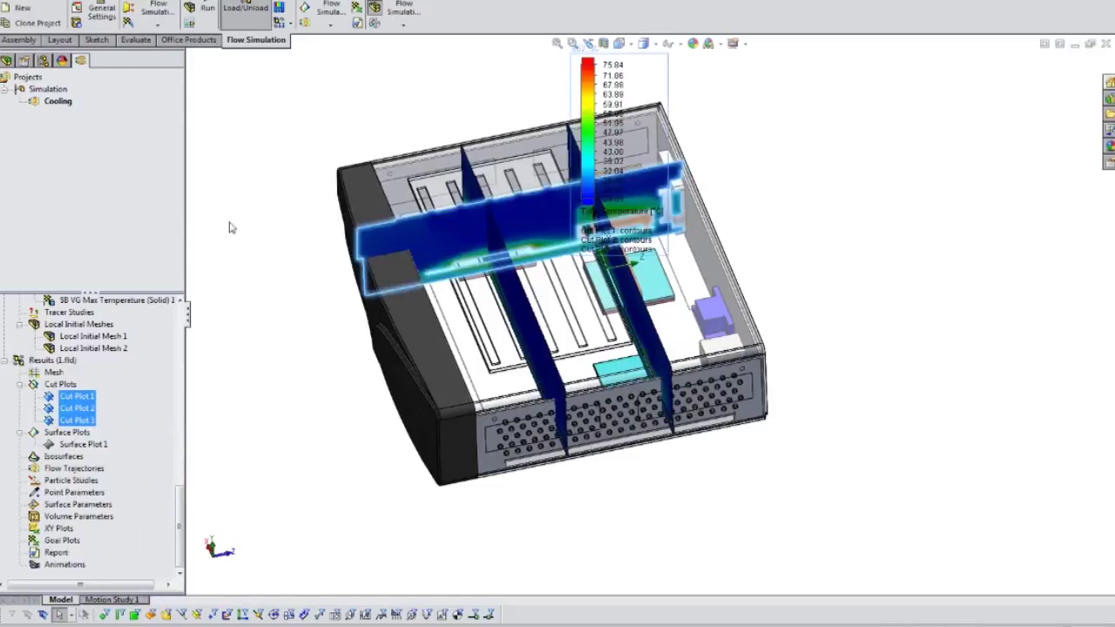
left_click(331, 127)
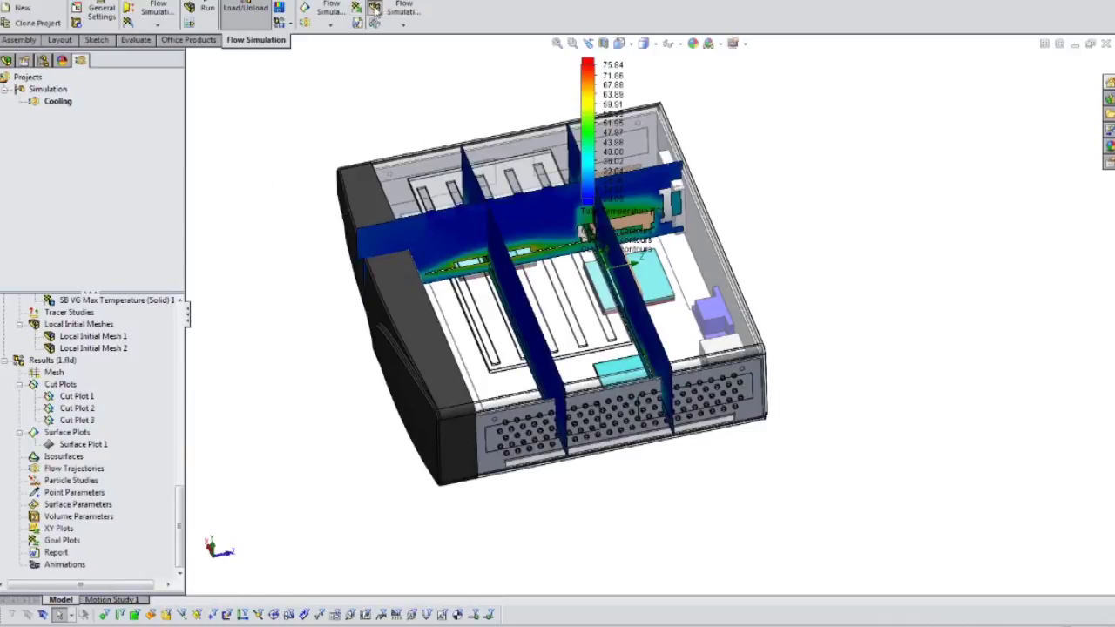
Step: Hide the model geometry and examine the temperature contours of the three cut plots from several angles
left_click(376, 11)
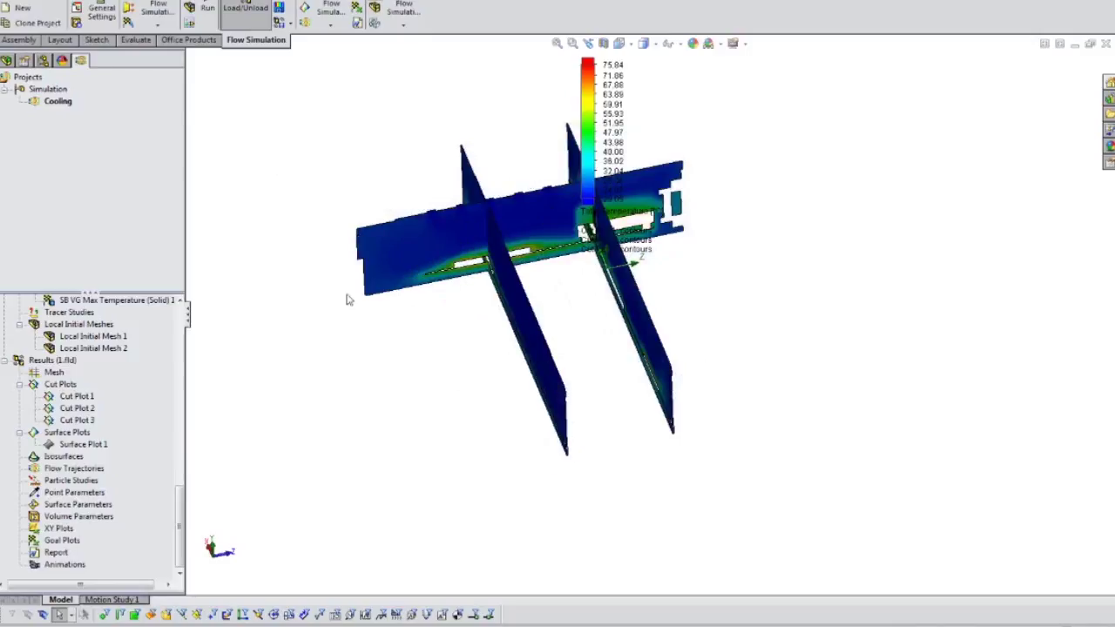
middle_click_drag(344, 364, 345, 326)
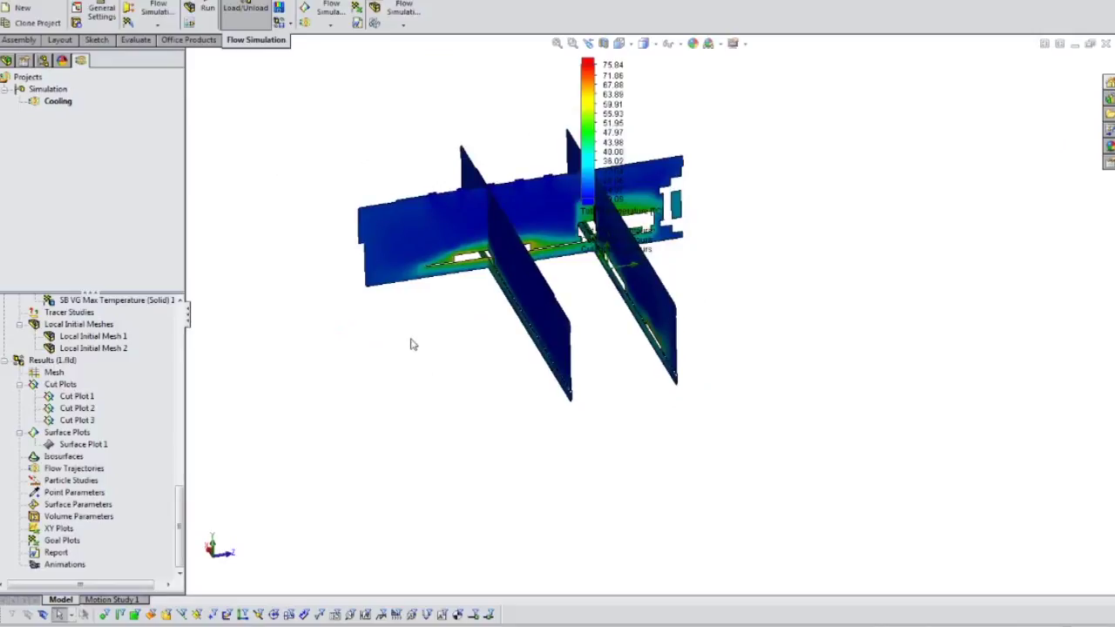
middle_click_drag(414, 345, 324, 540, "ctrl")
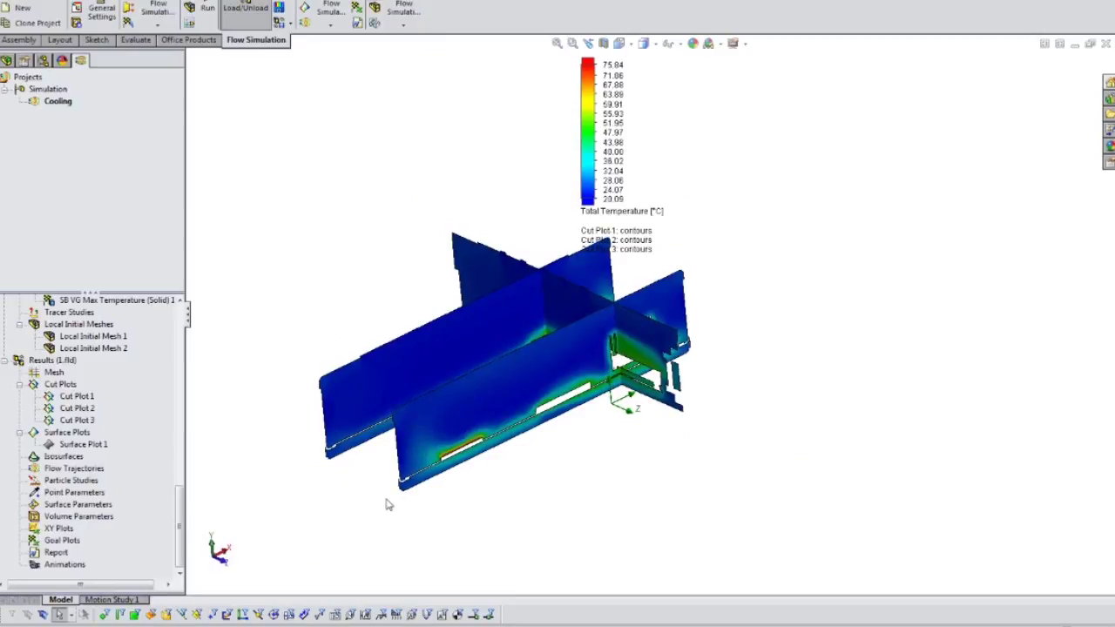
middle_click_drag(460, 473, 603, 454, "ctrl")
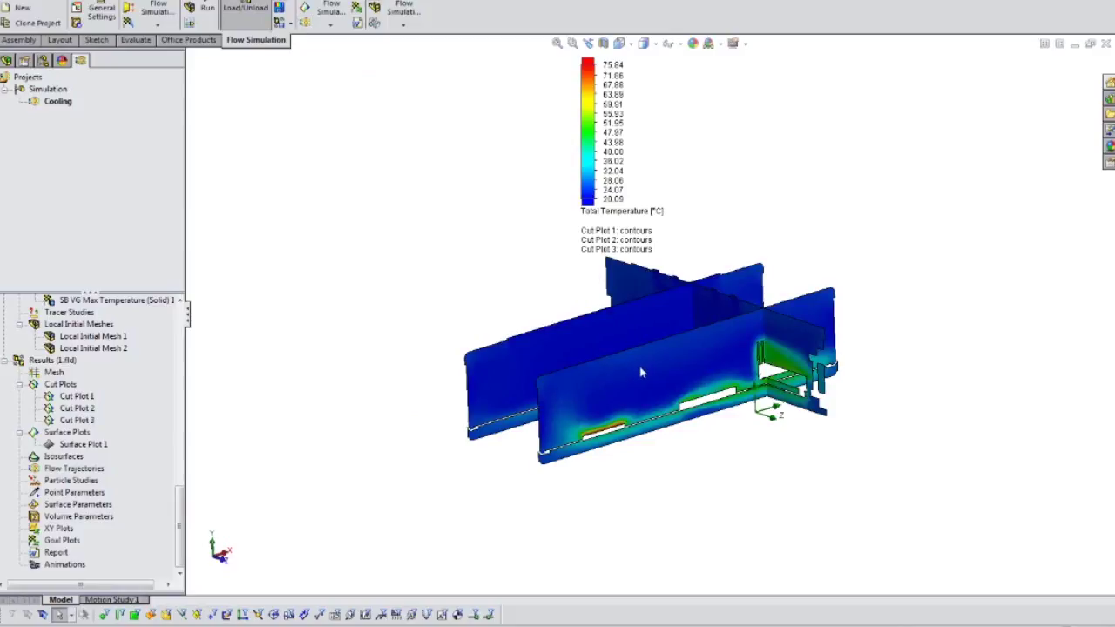
Step: Probe the total temperature at five points across the cut plots, and highlight Cut Plot 1 briefly to see its plane
mouse_move(621, 378)
left_click(591, 384)
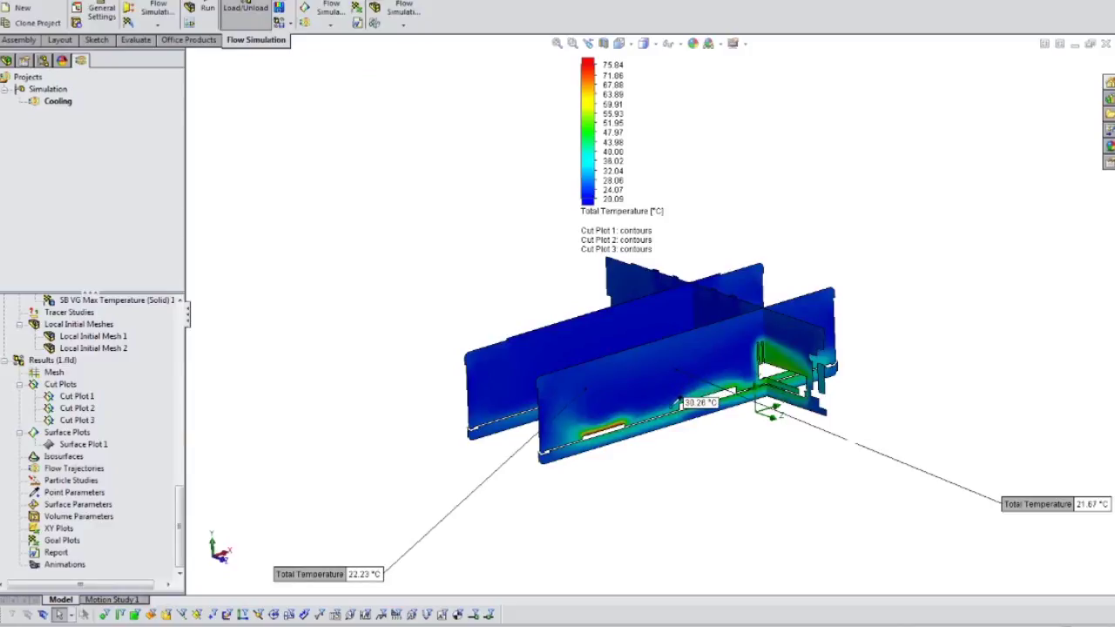
left_click(677, 404)
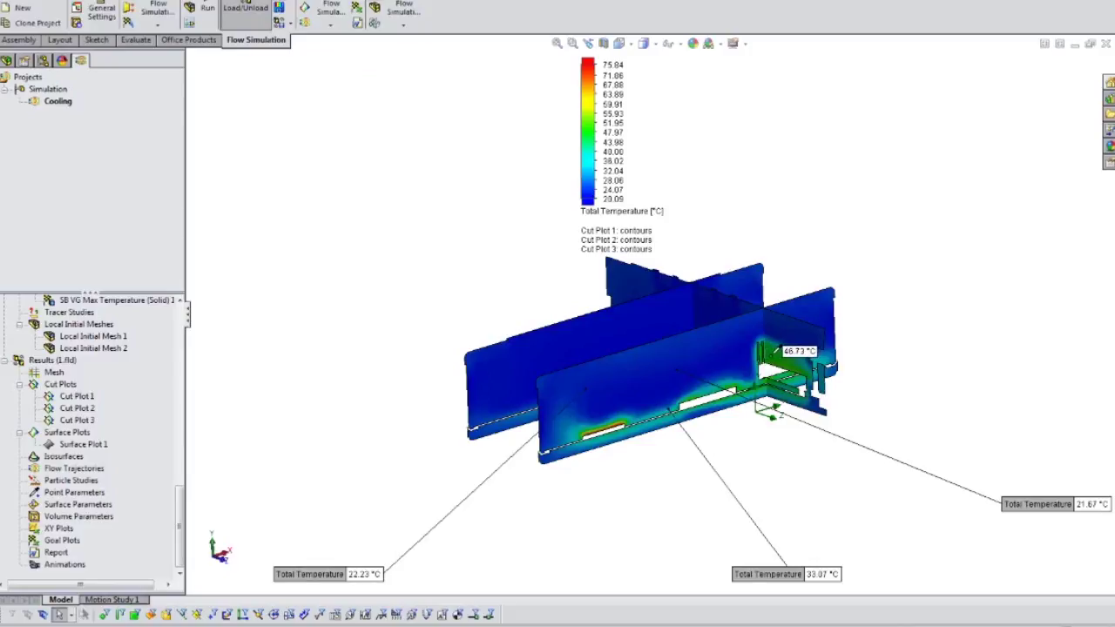
left_click(778, 351)
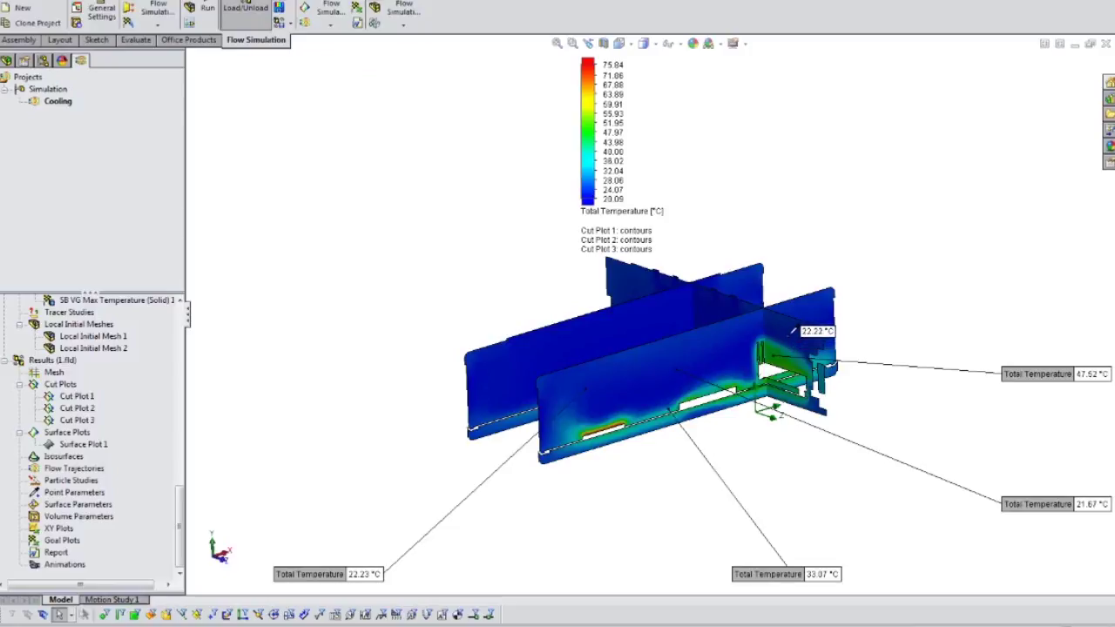
left_click(794, 331)
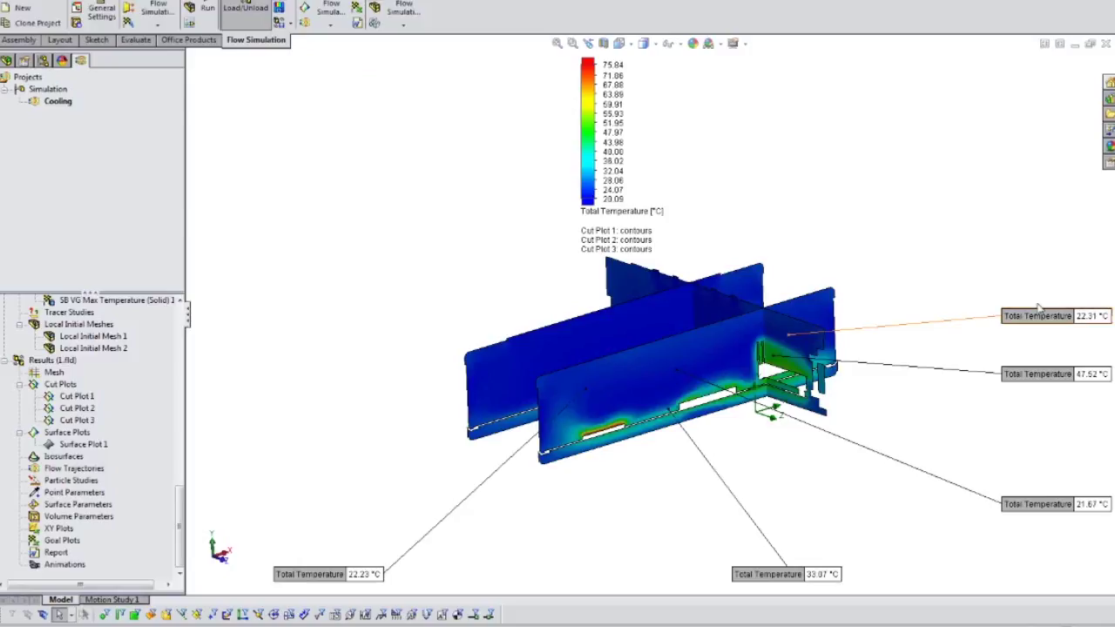
mouse_move(791, 299)
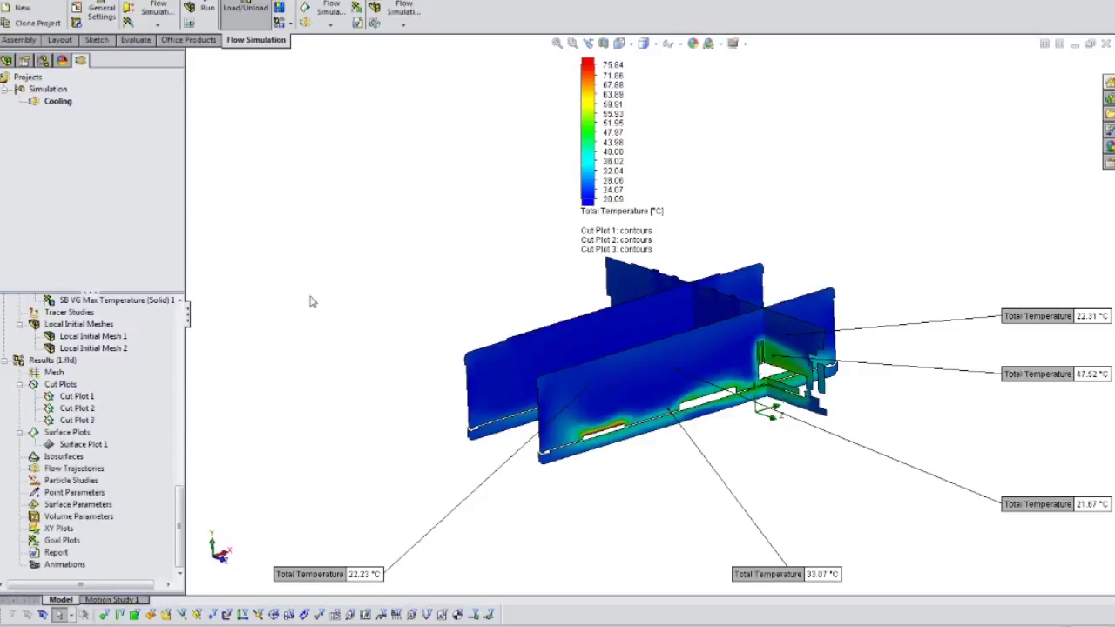
left_click(81, 396)
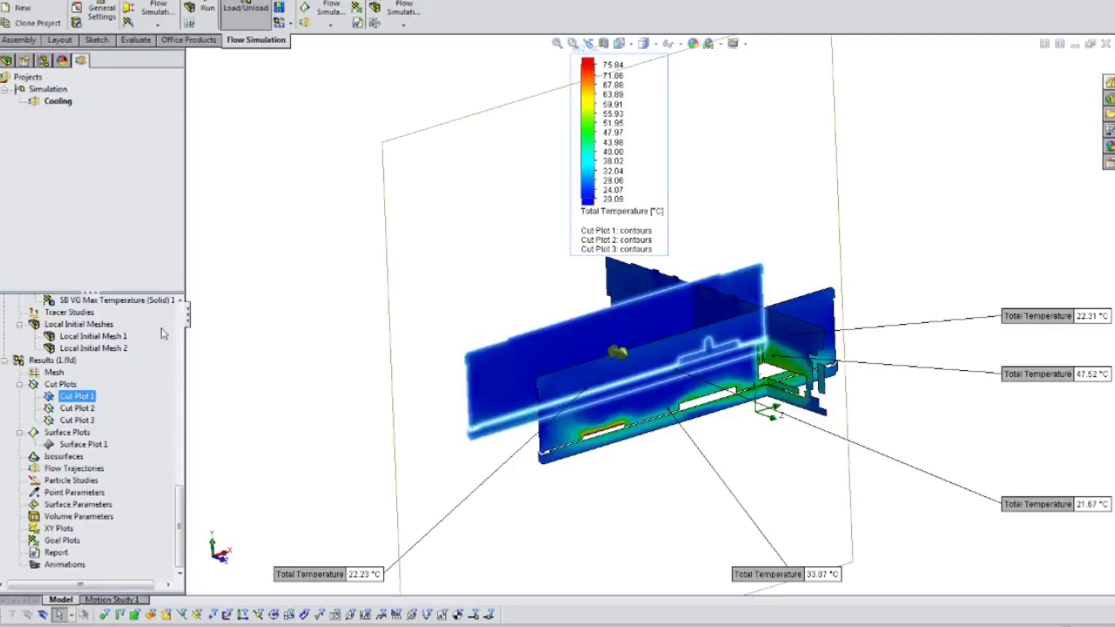
left_click(289, 277)
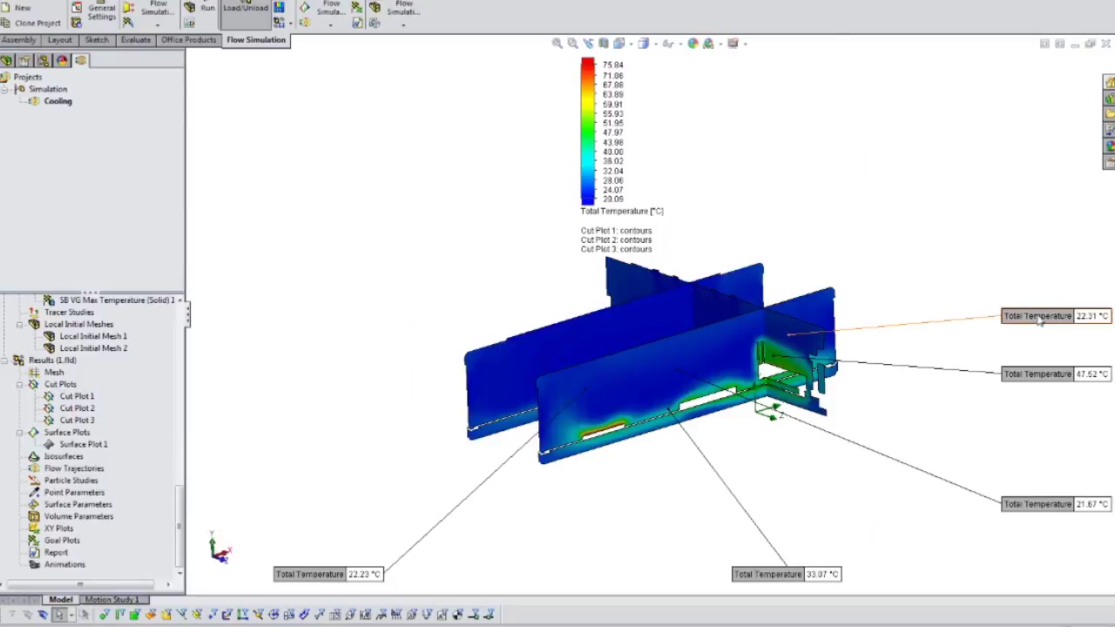
Step: Delete all total temperature probe labels from the cut plots
right_click(1037, 323)
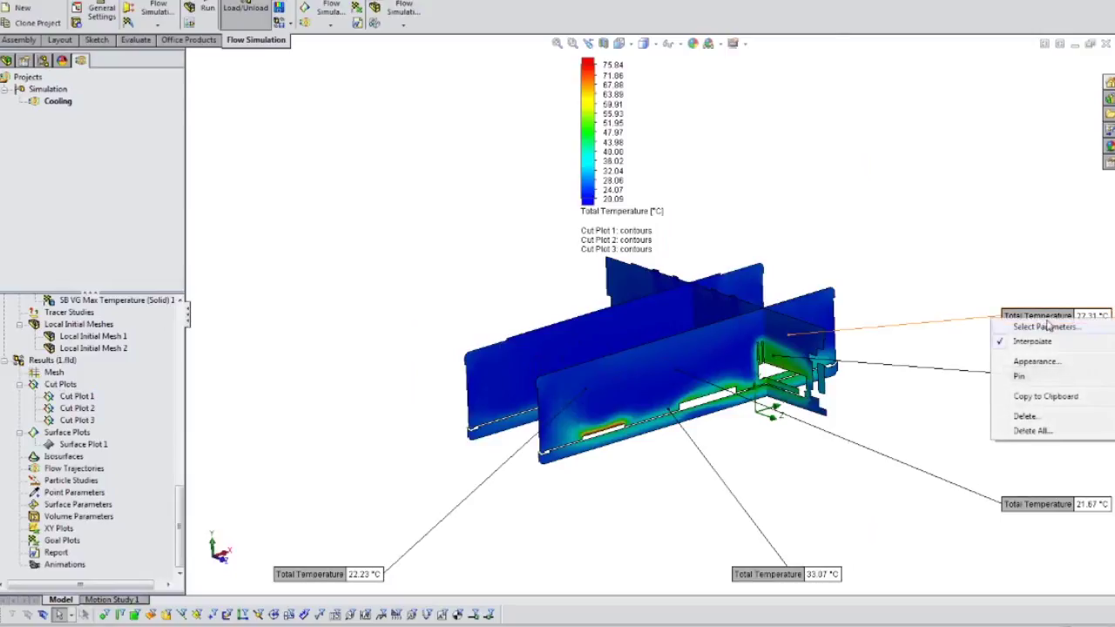
left_click(1050, 434)
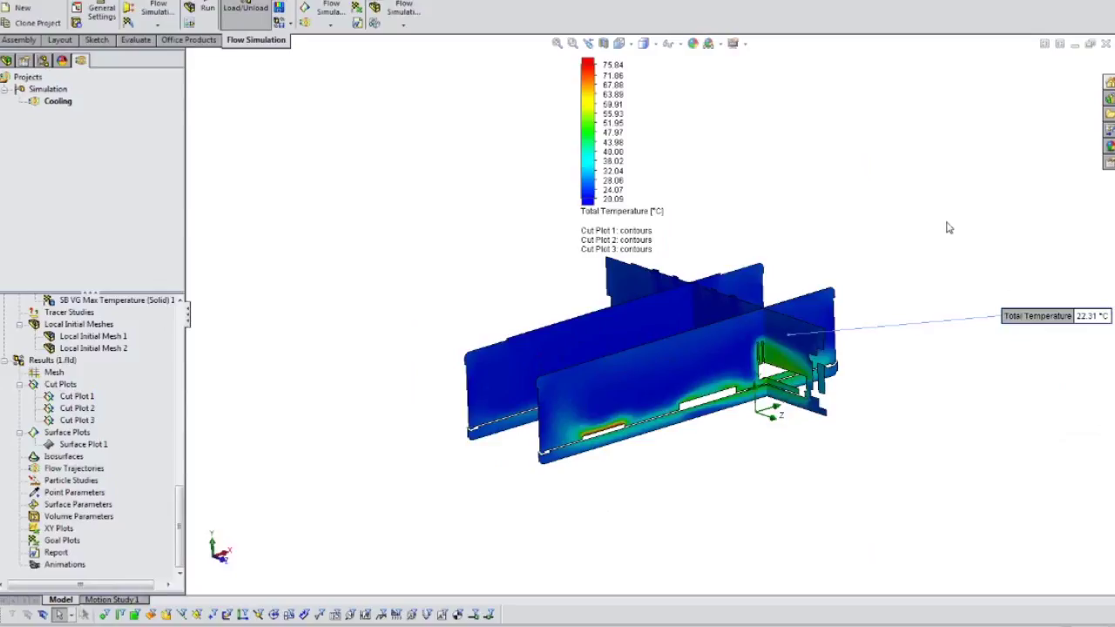
middle_click_drag(925, 218, 928, 234)
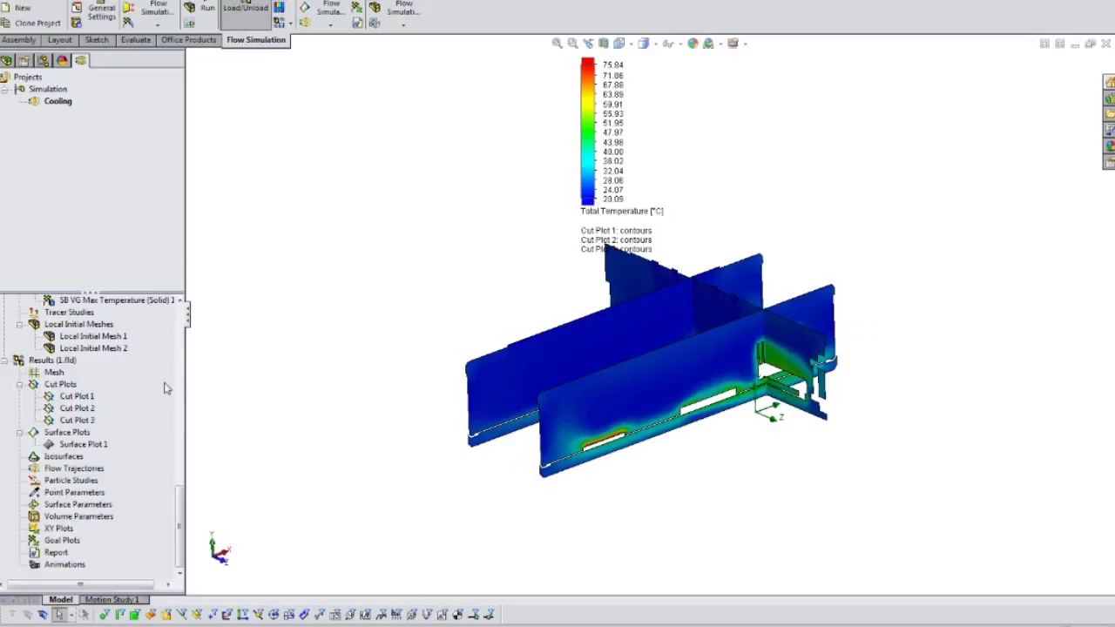
Step: Hide Cut Plot 1, Cut Plot 2 and Cut Plot 3 together
left_click(78, 397)
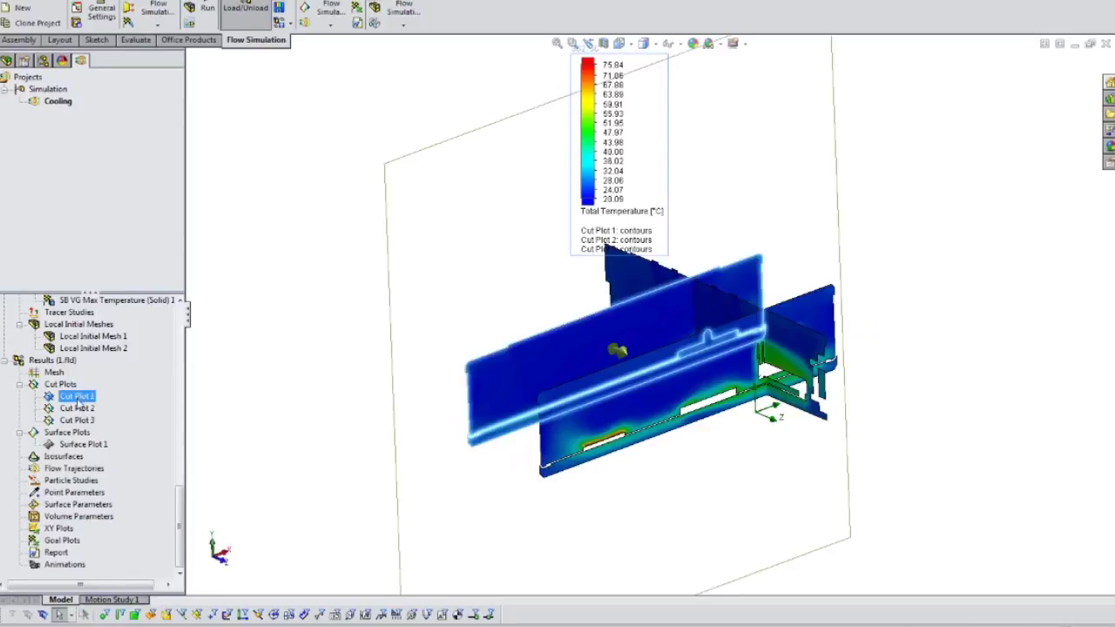
left_click(76, 407, "ctrl")
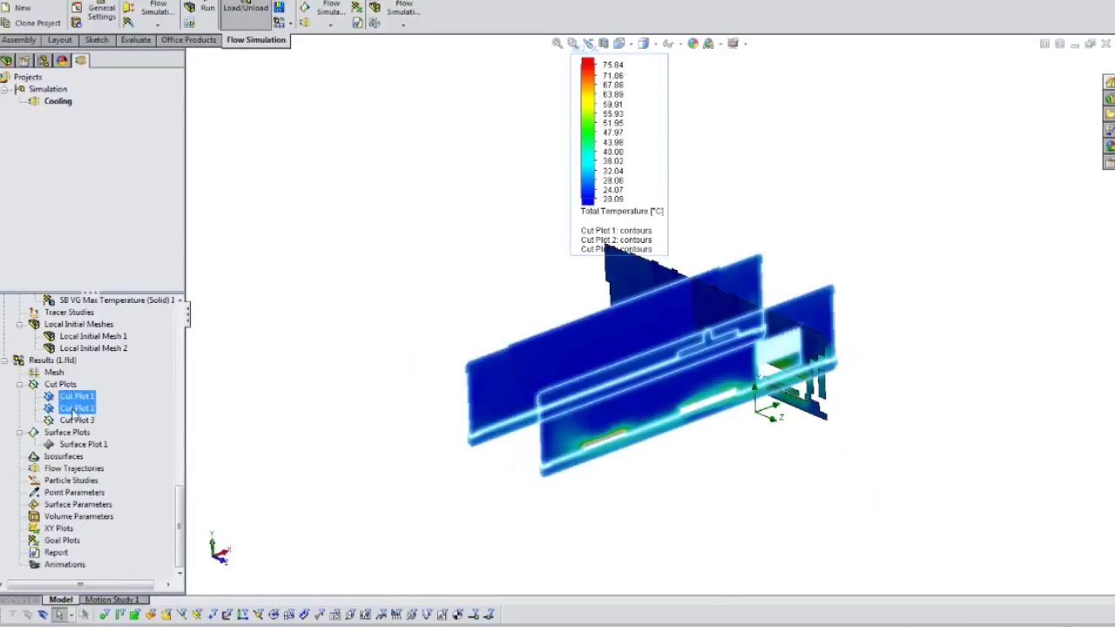
left_click(76, 420, "ctrl")
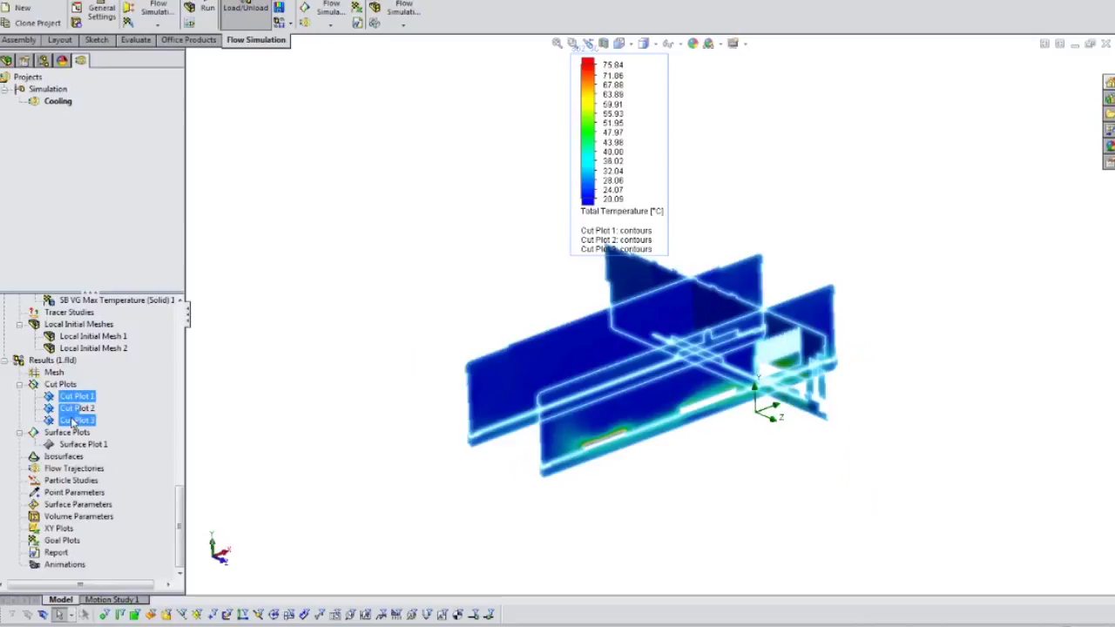
right_click(74, 422)
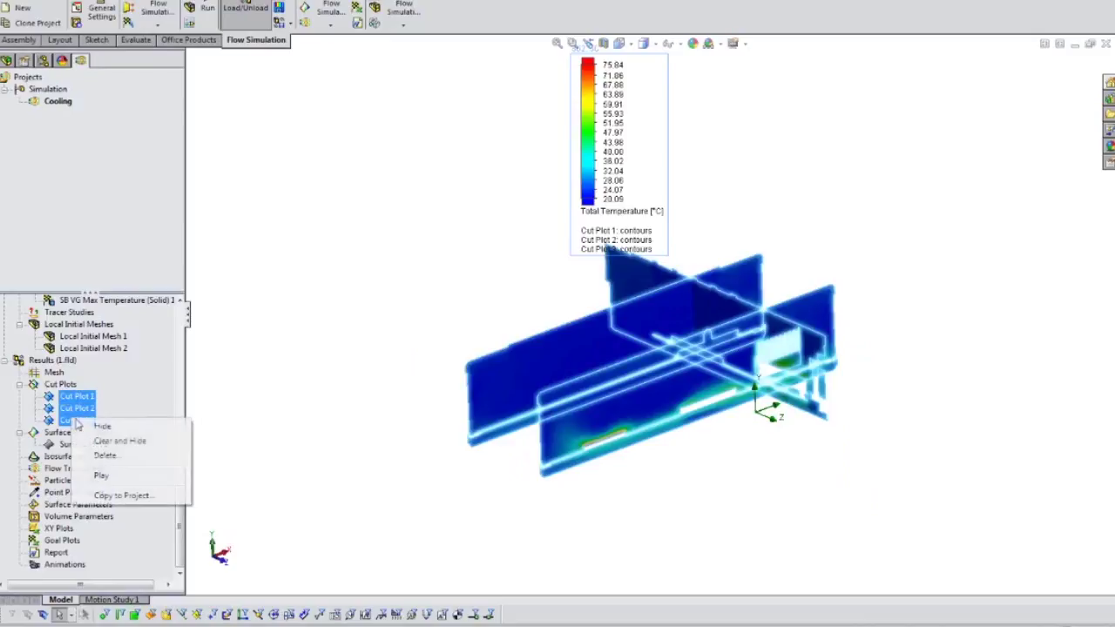
left_click(101, 427)
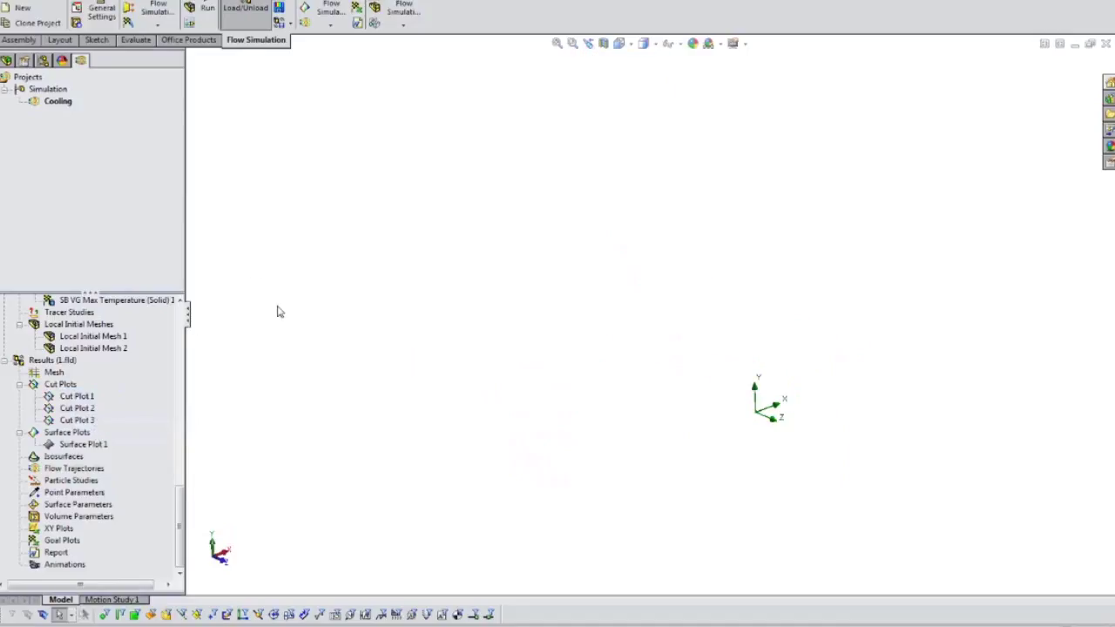
Step: Show Surface Plot 1 and check the colour bar settings for Temperature (Solid), leaving them unchanged
right_click(96, 446)
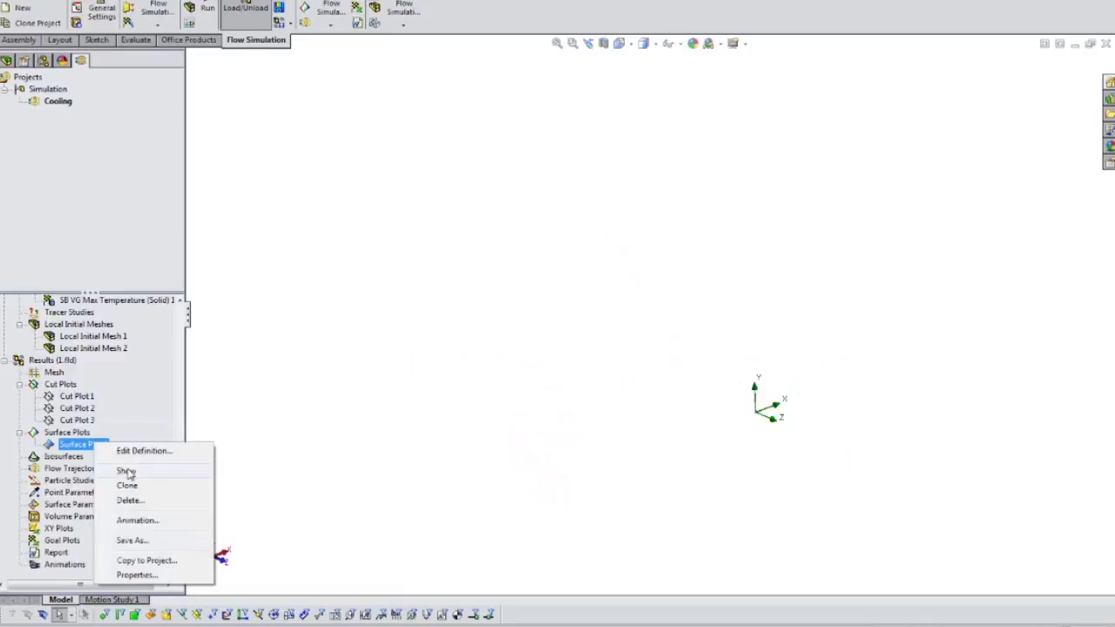
left_click(126, 472)
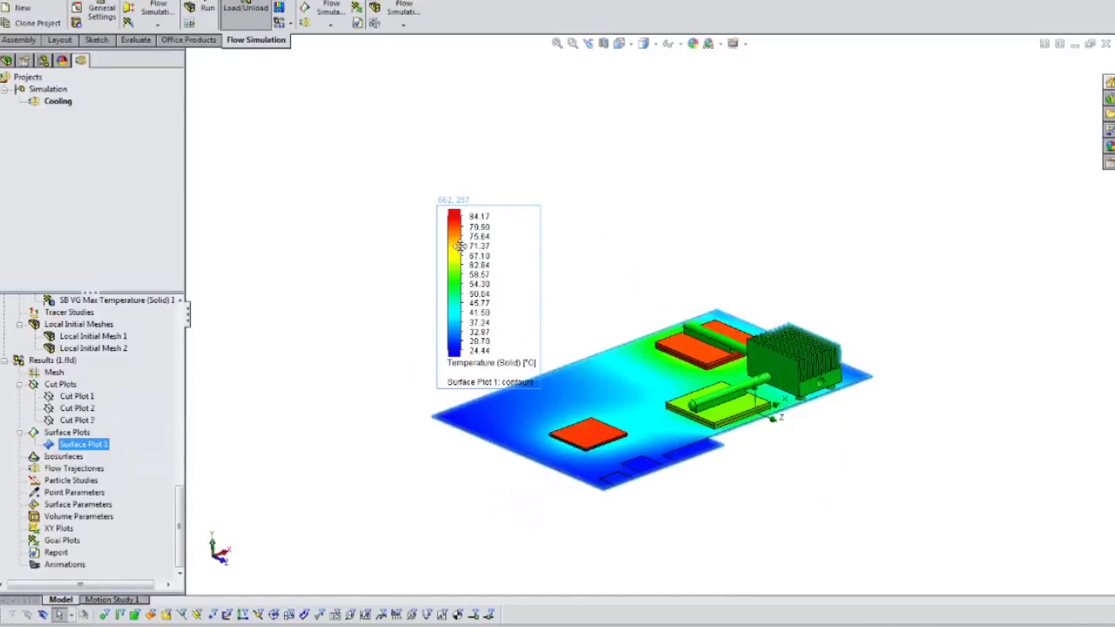
double_click(459, 246)
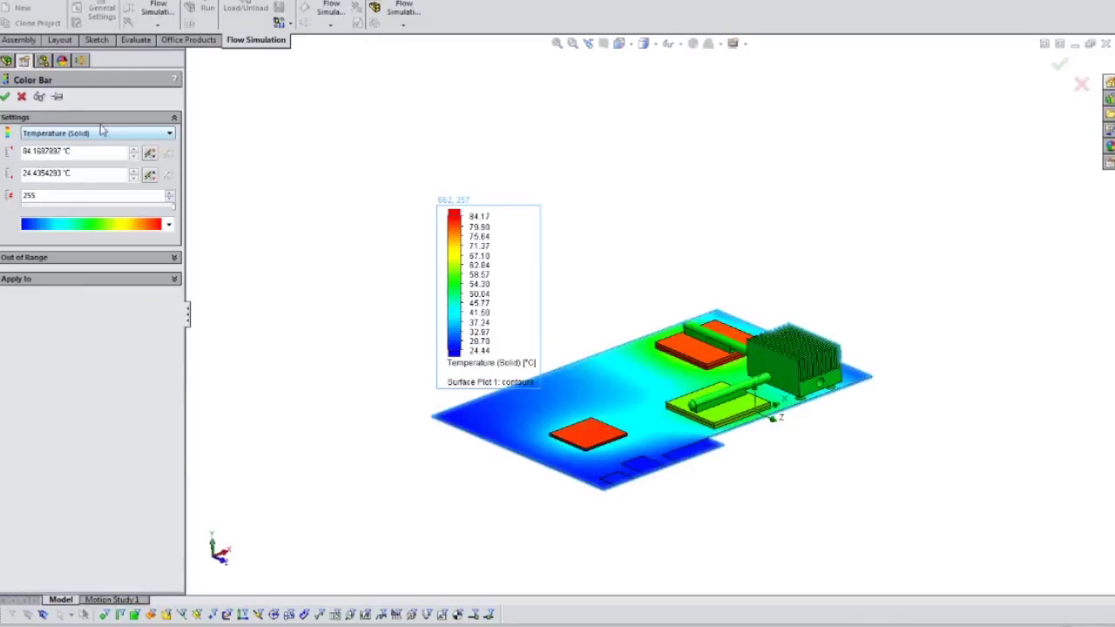
left_click(6, 98)
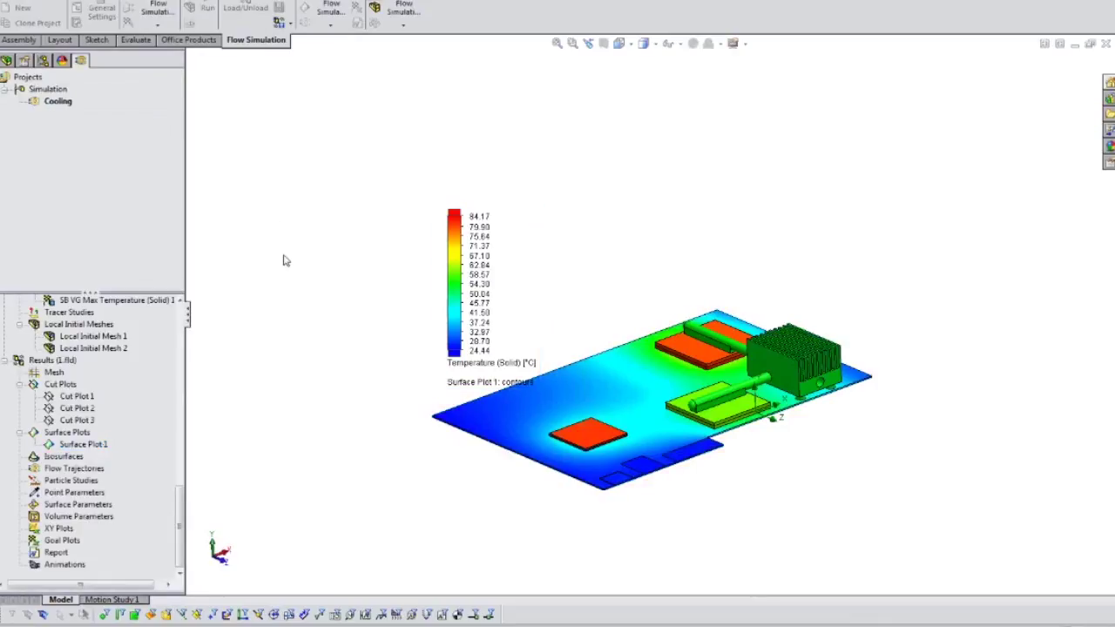
Step: Probe the solid temperature on the heat sink and at two points on the chip under the longer heat pipe, and move the chip's labels closer
middle_click_drag(299, 321, 366, 351)
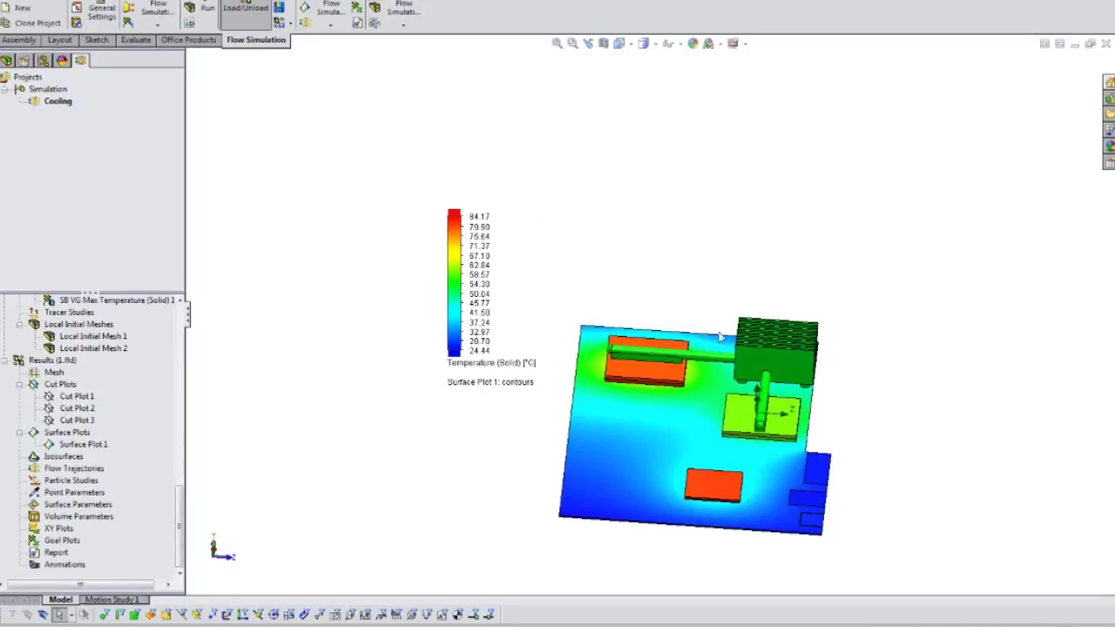
mouse_move(771, 351)
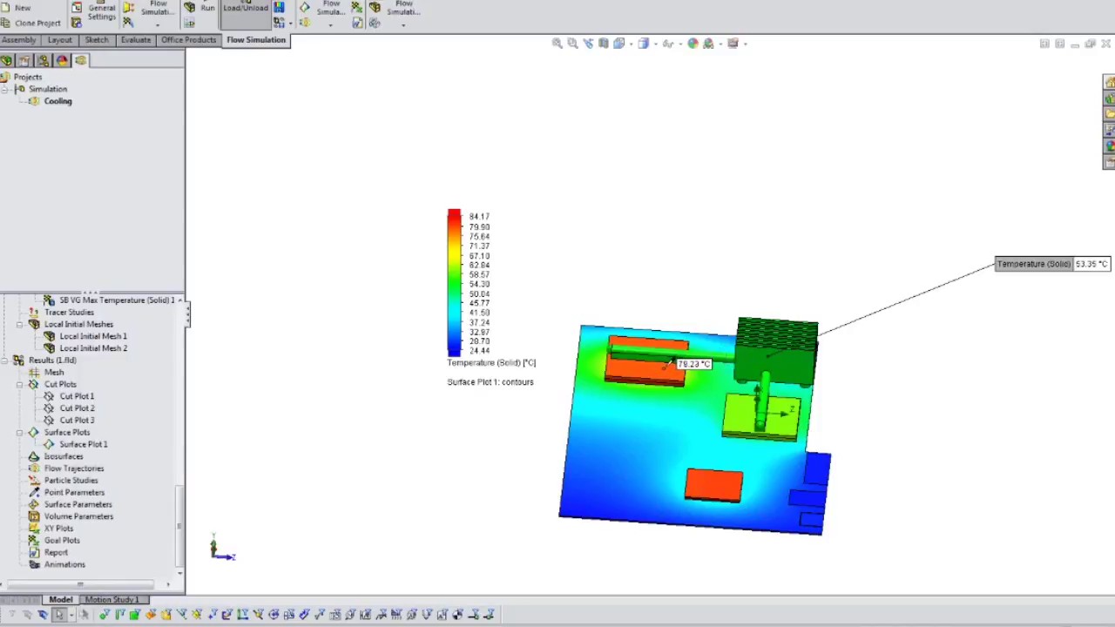
left_click(670, 356)
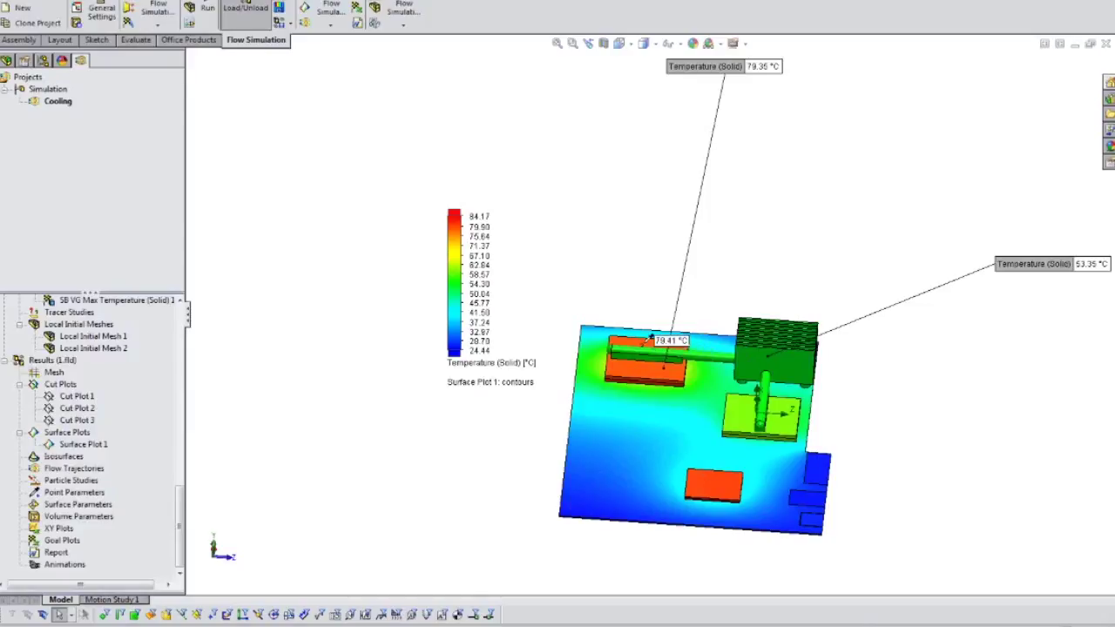
left_click(650, 336)
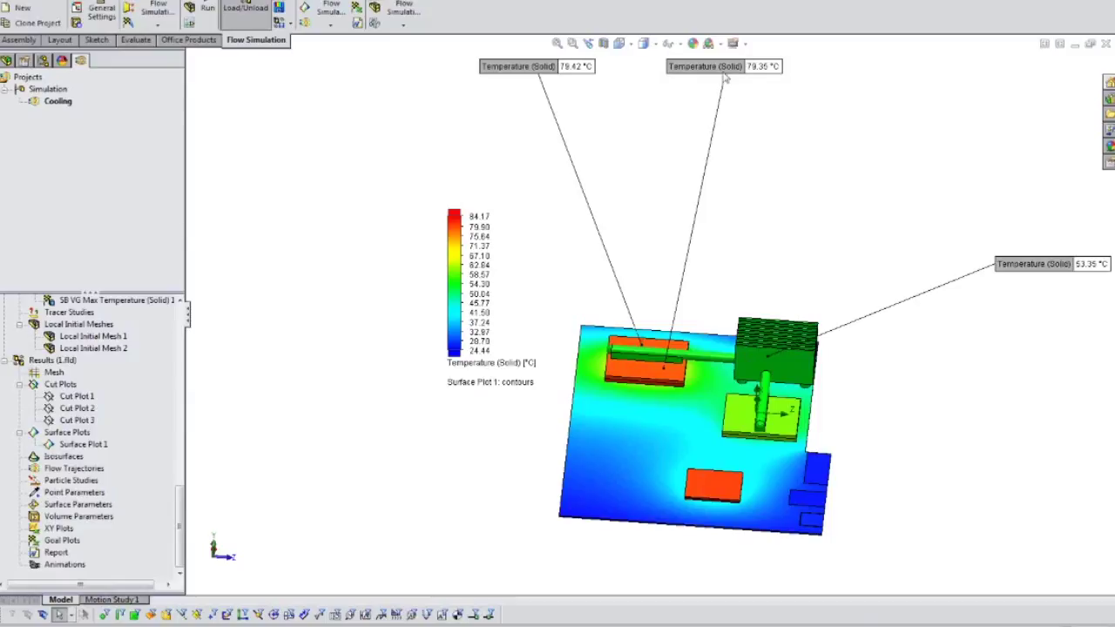
left_click_drag(723, 75, 732, 172)
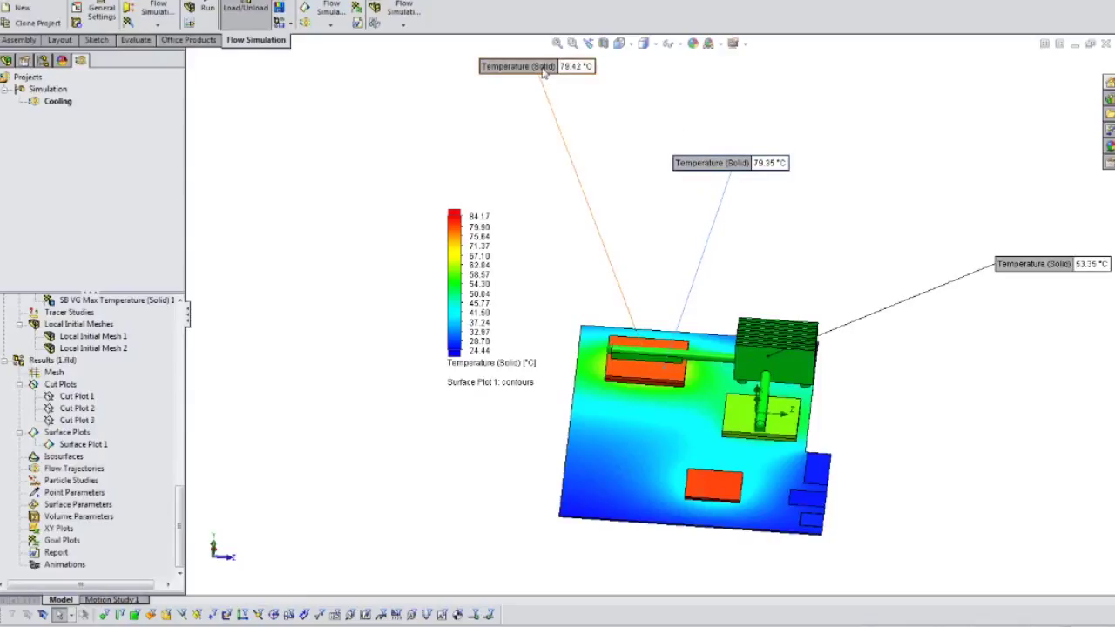
left_click_drag(543, 73, 564, 180)
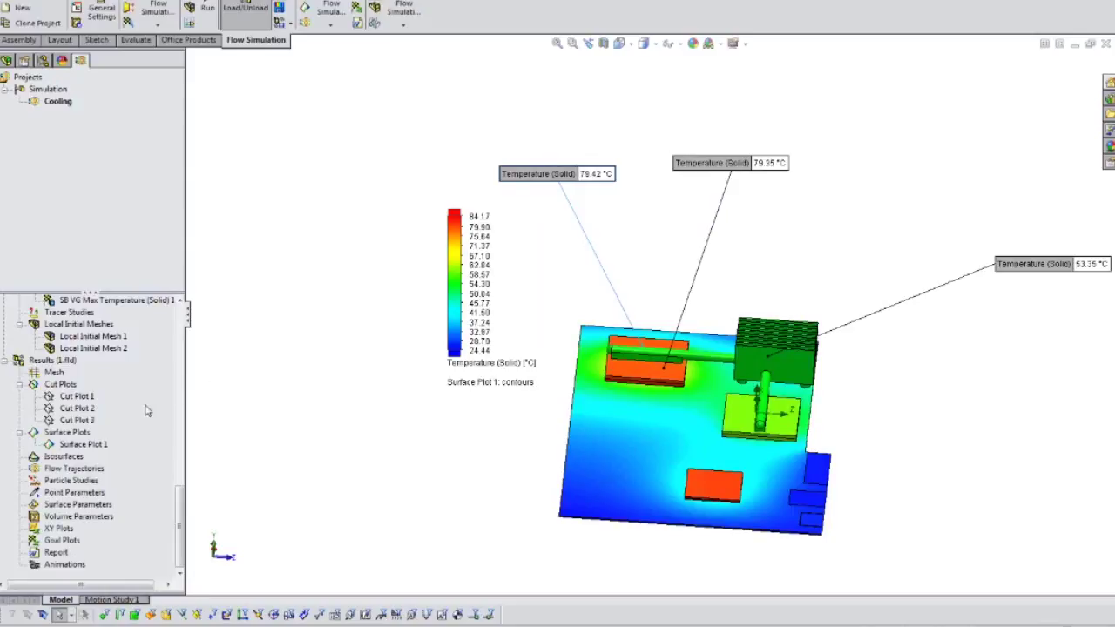
left_click(74, 445)
right_click(75, 447)
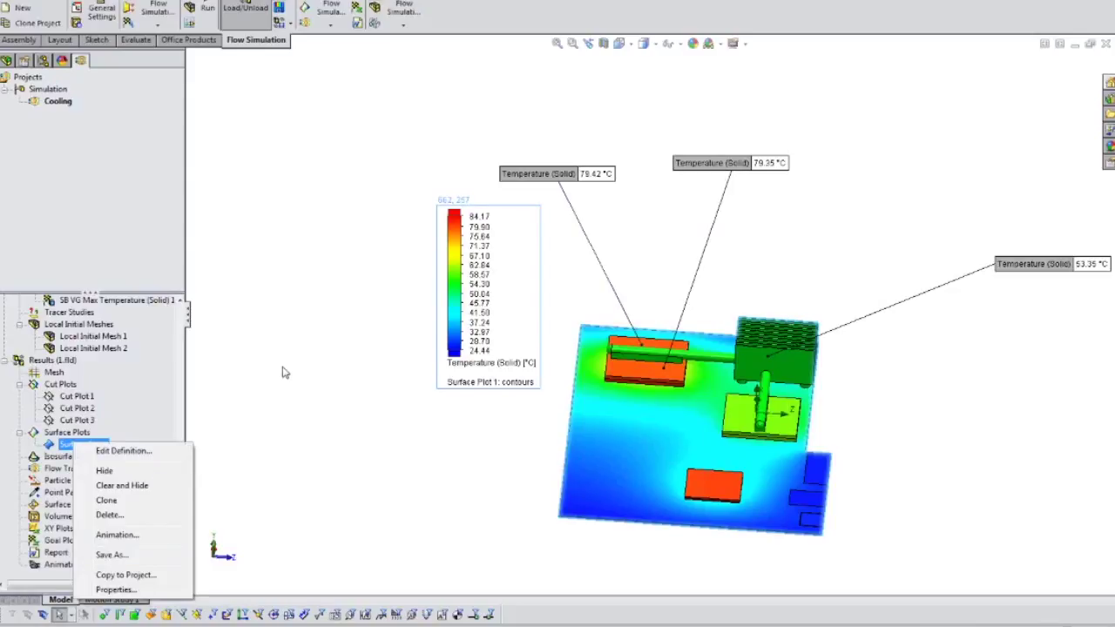
left_click(356, 286)
left_click(355, 287)
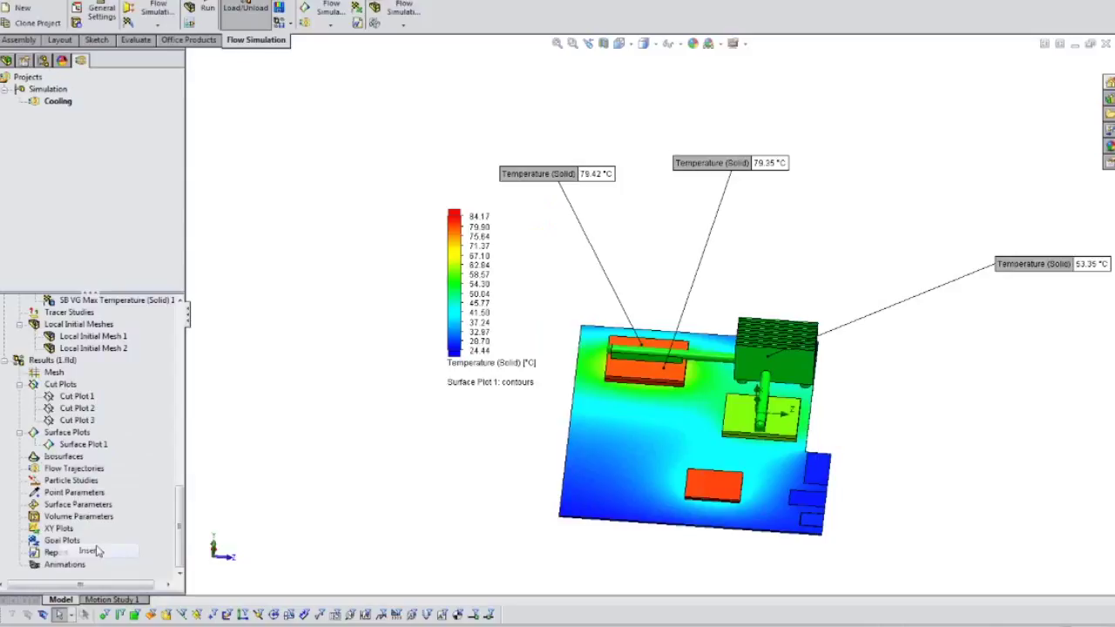
Step: Insert a goal plot with all goals selected over iterations and export it to Excel using the goals.xltm template
left_click(98, 551)
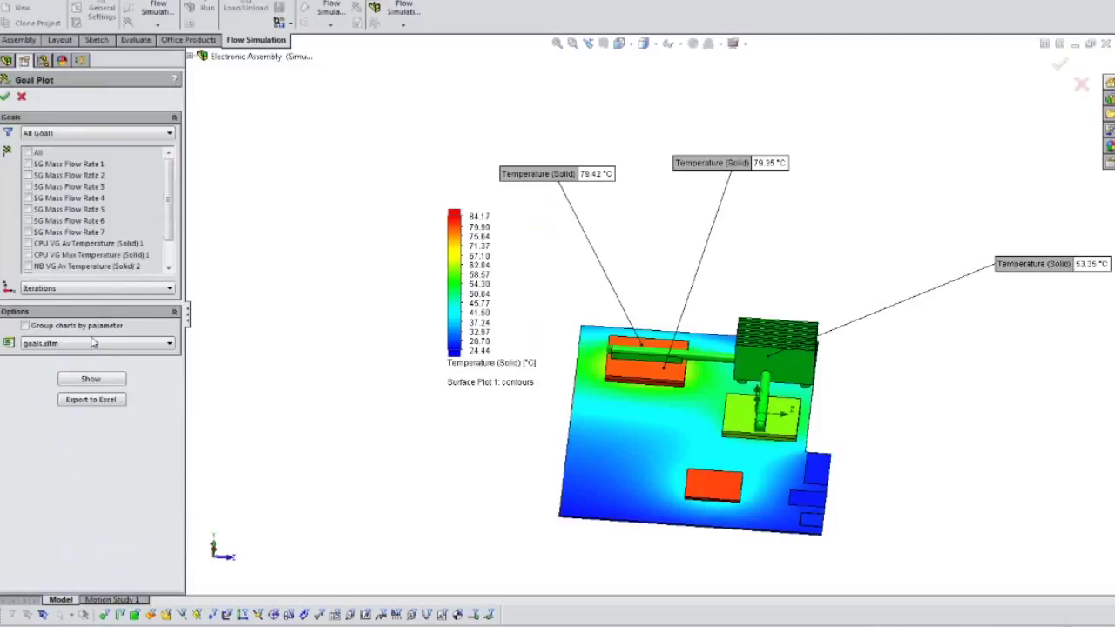
left_click(32, 154)
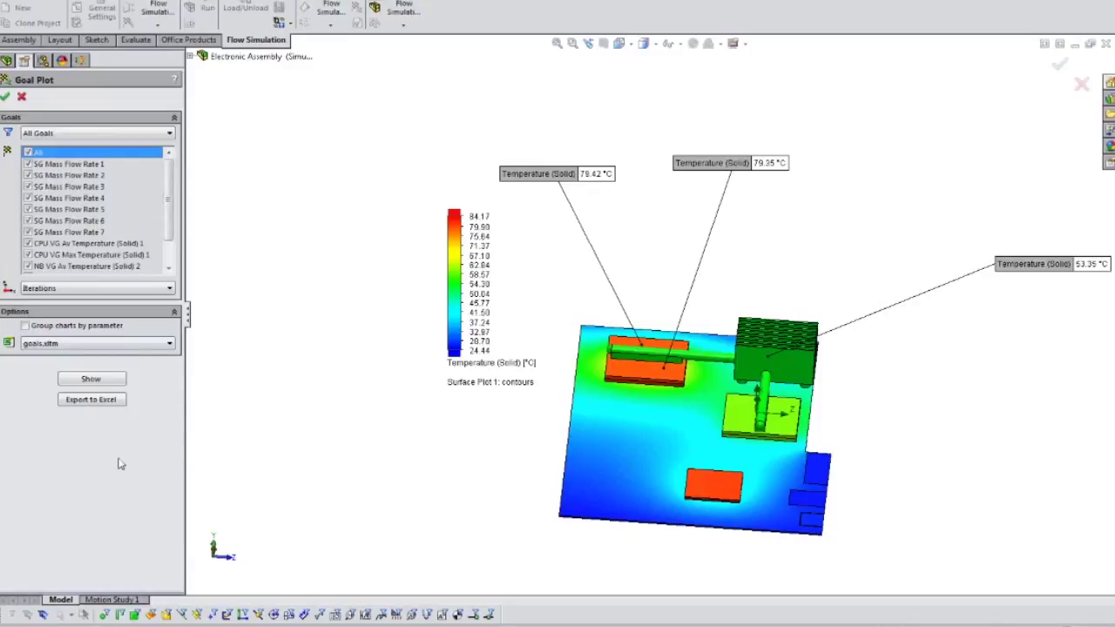
left_click(101, 402)
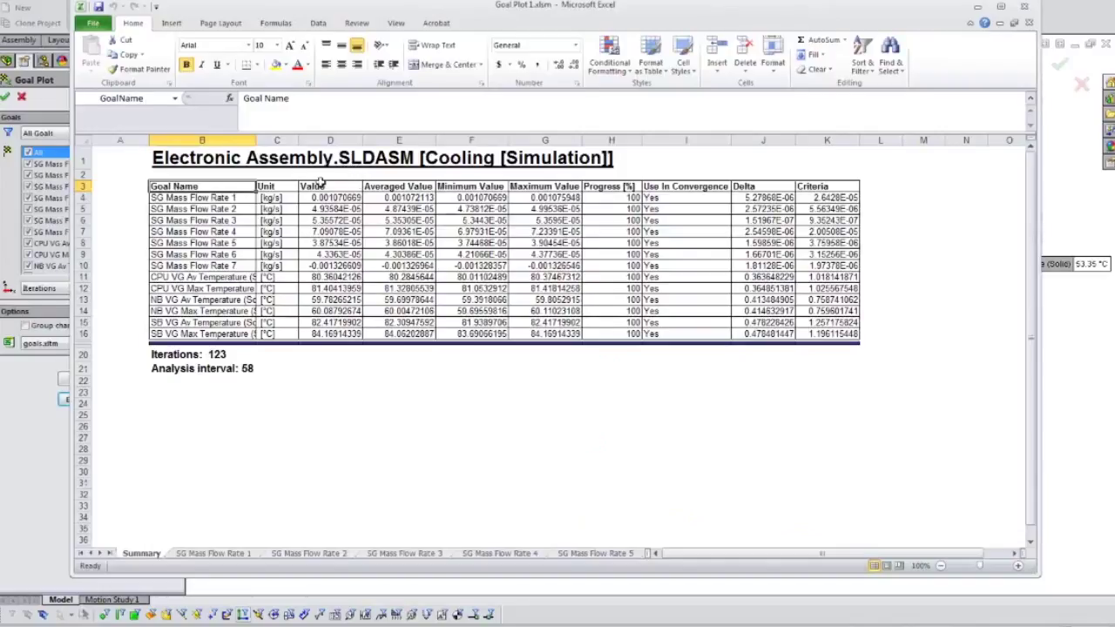
Step: Review the Value column of the goal summary and the SG Mass Flow Rate 2 convergence chart in Excel, and close the workbook
left_click(348, 186)
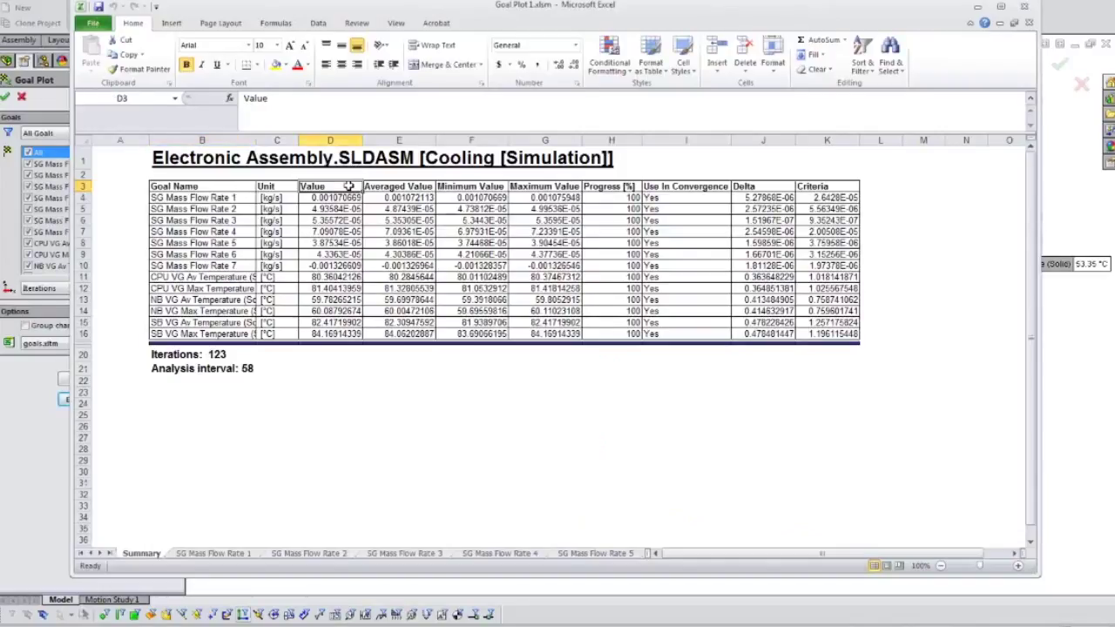
left_click_drag(348, 186, 352, 328)
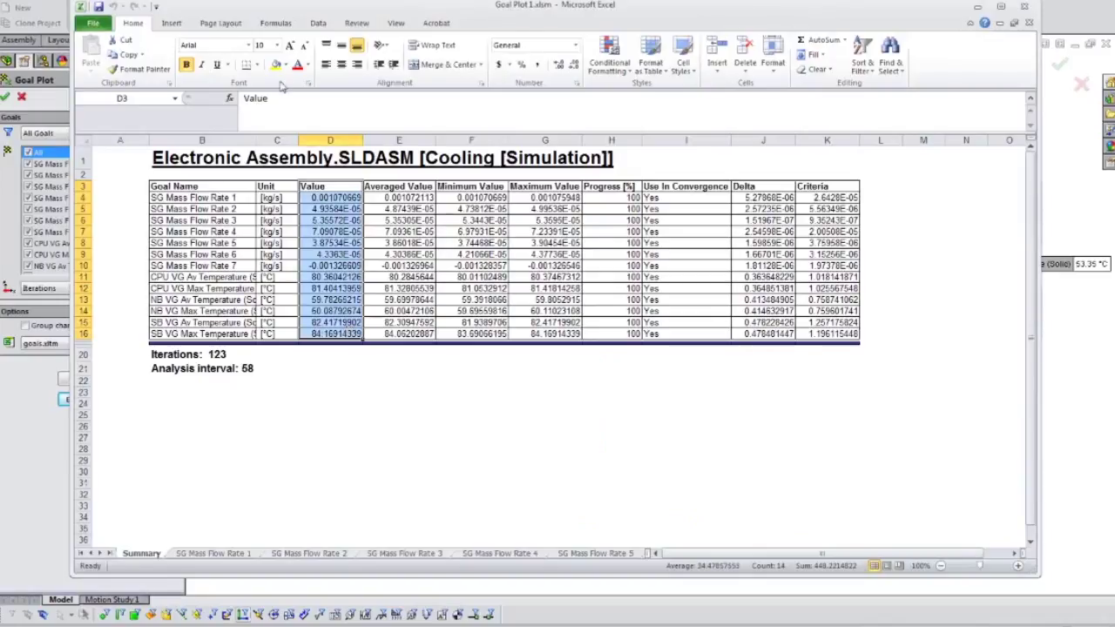
left_click(312, 557)
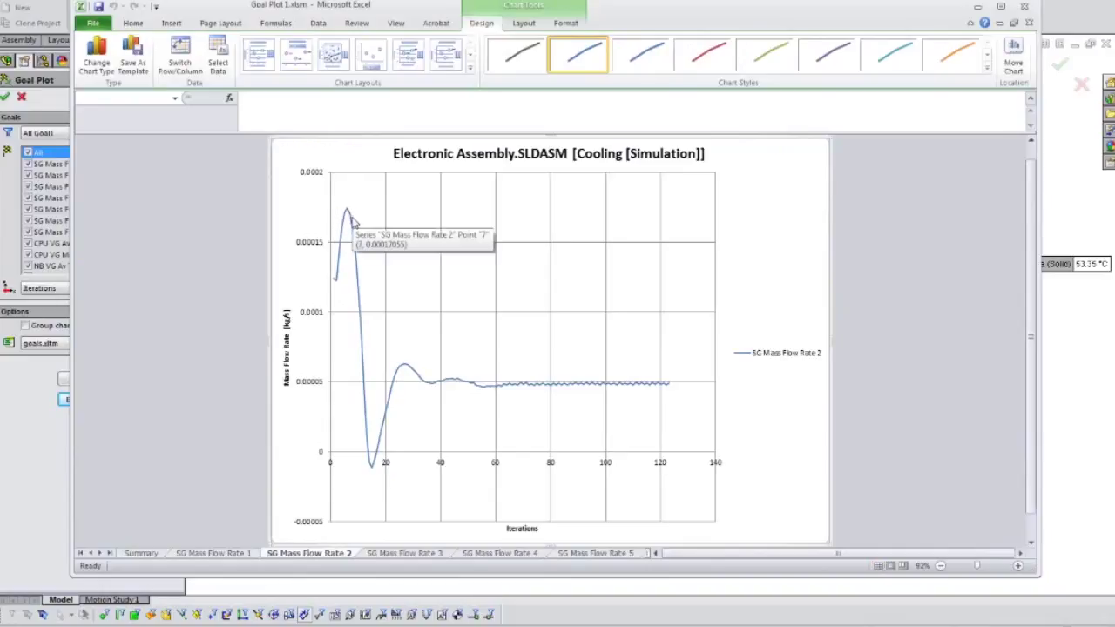
mouse_move(354, 231)
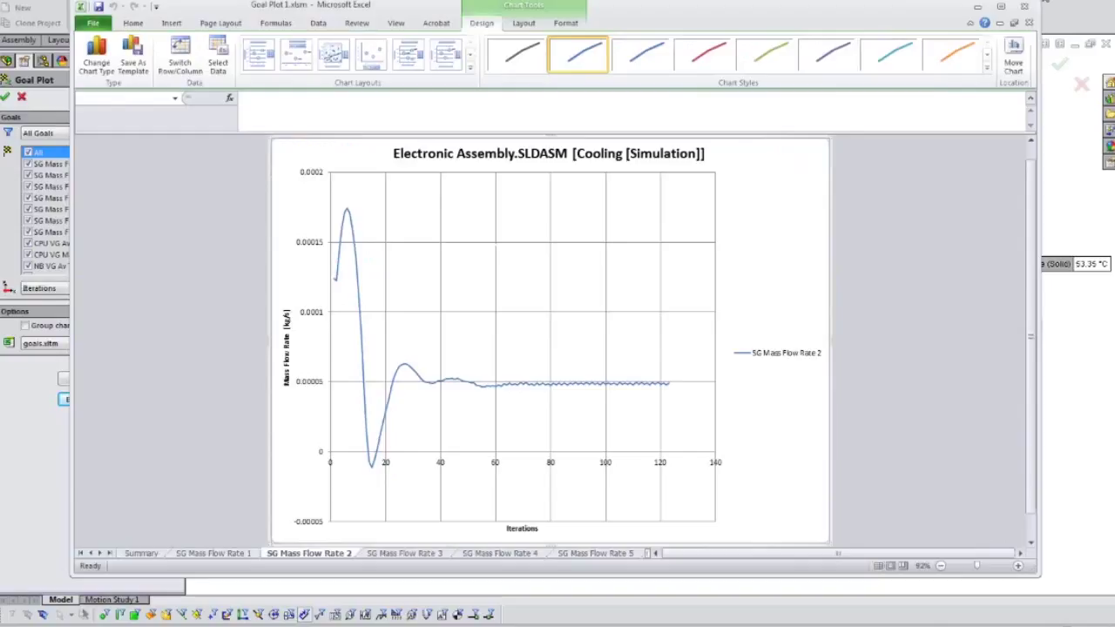
left_click(1028, 7)
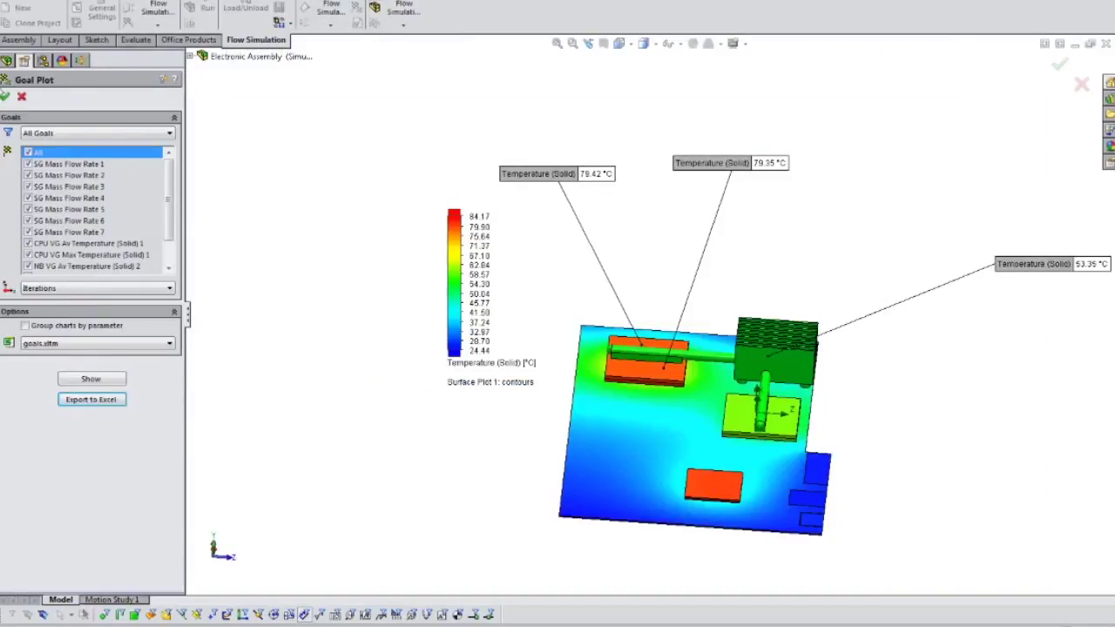
Step: Leave the goal plot, display the enclosure's model geometry again and hide Surface Plot 1
left_click(22, 97)
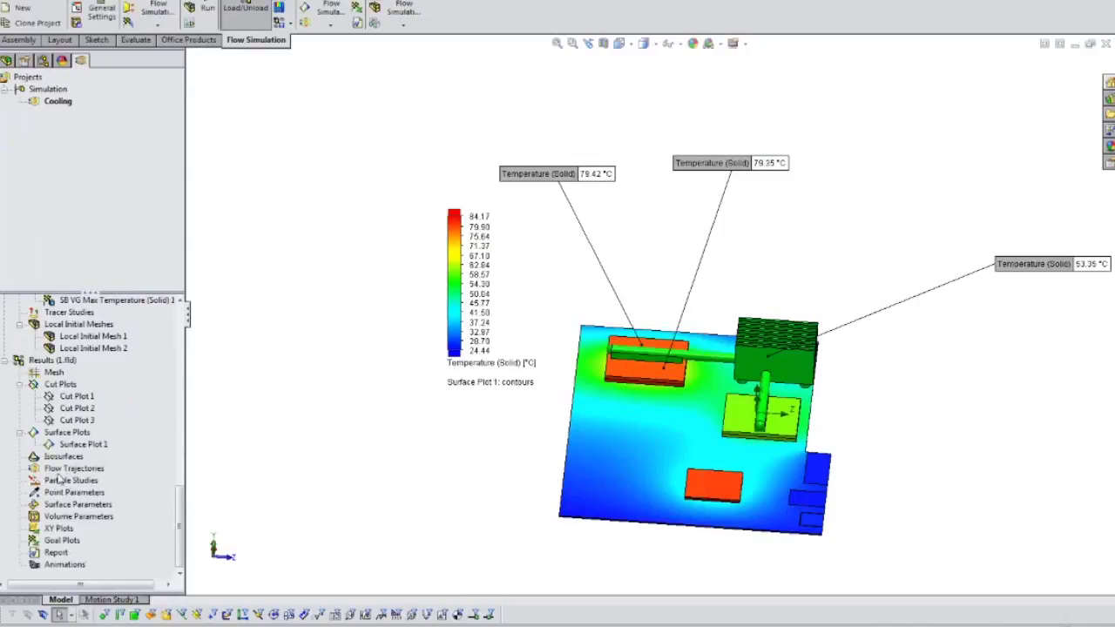
left_click(78, 516)
left_click(375, 8)
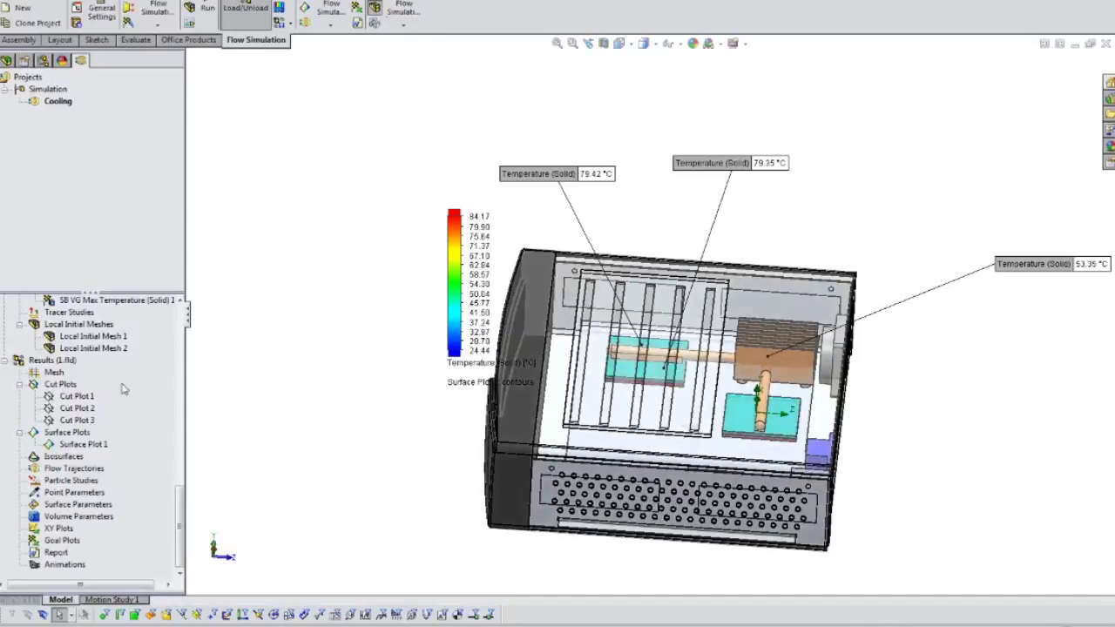
left_click(81, 446)
right_click(99, 450)
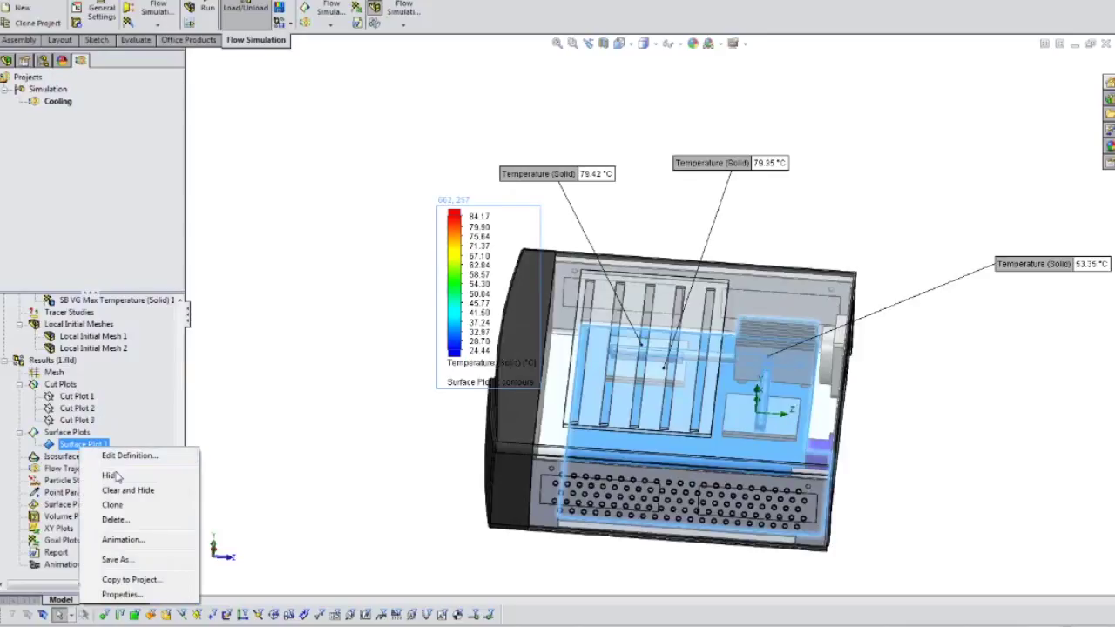
left_click(116, 476)
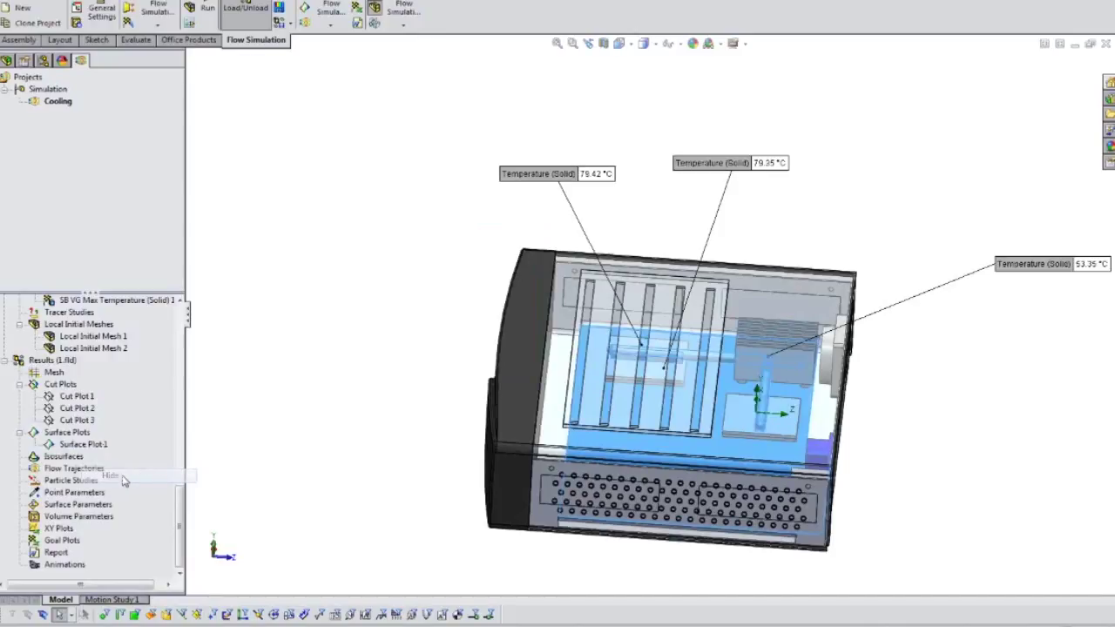
left_click(245, 424)
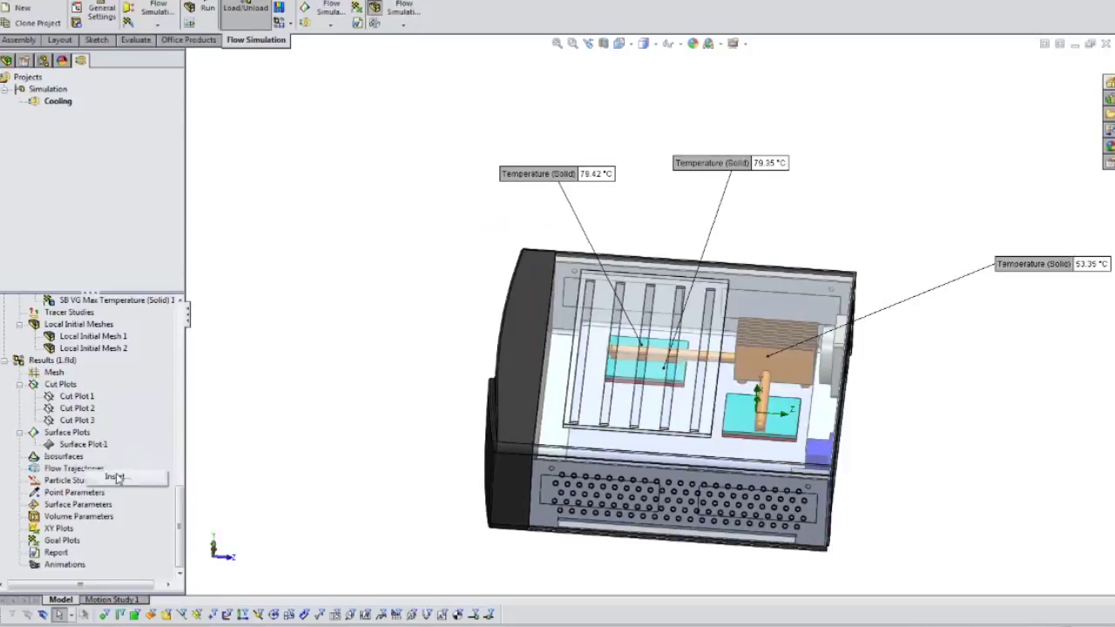
Step: Insert flow trajectories starting from the fan's inner face with 20 points, drawn as 0.001 m pipes coloured by Pressure
left_click(116, 479)
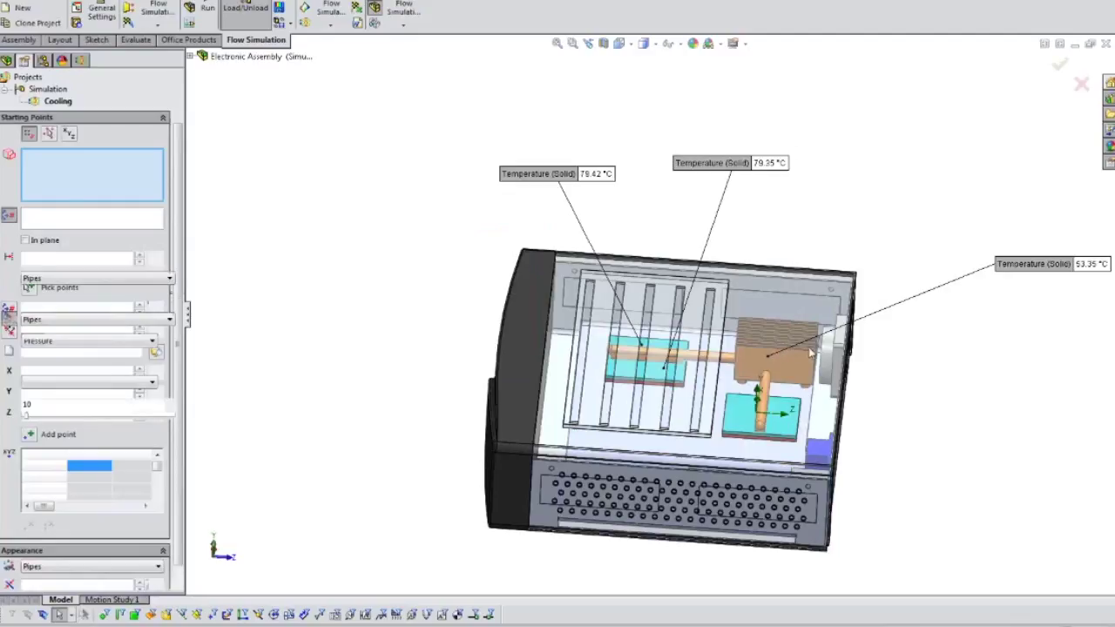
middle_click_drag(810, 352, 811, 368)
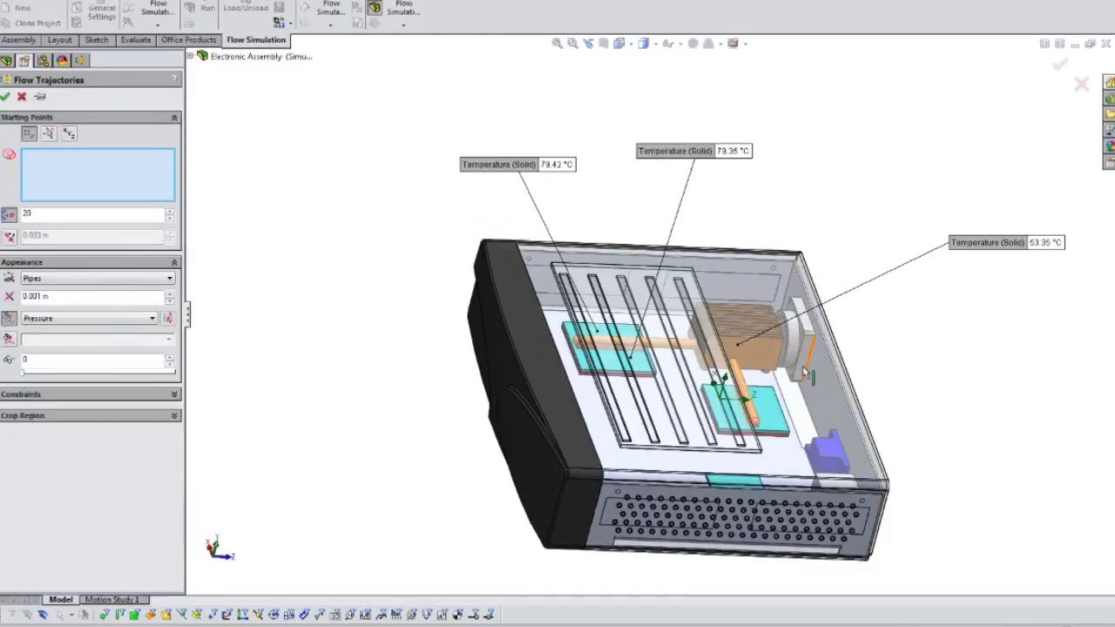
scroll(797, 350, "down", 5)
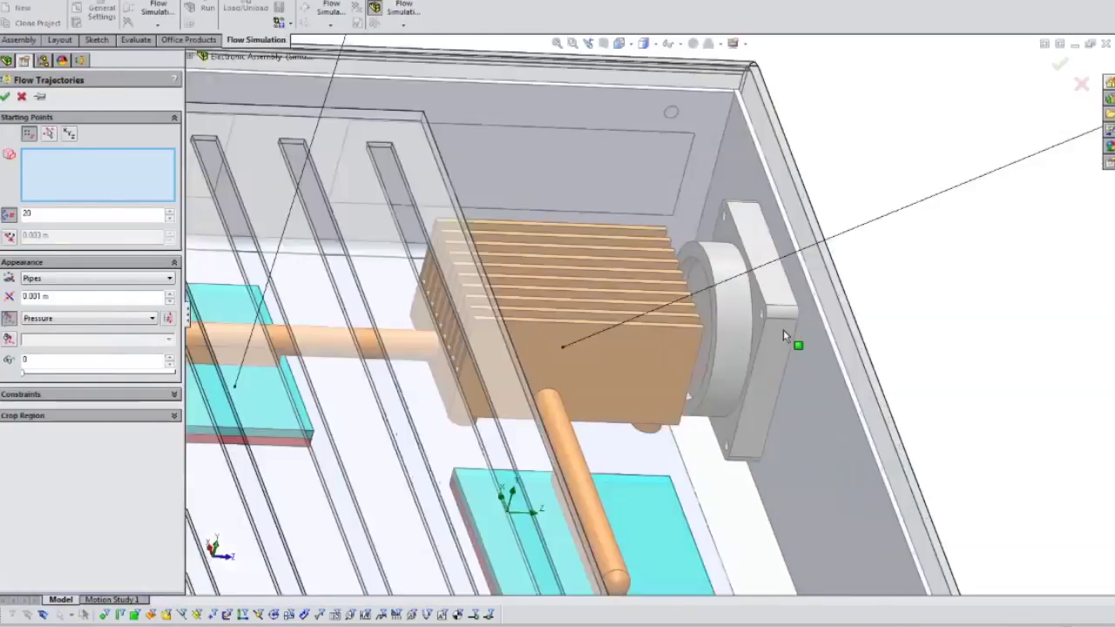
left_click(701, 290)
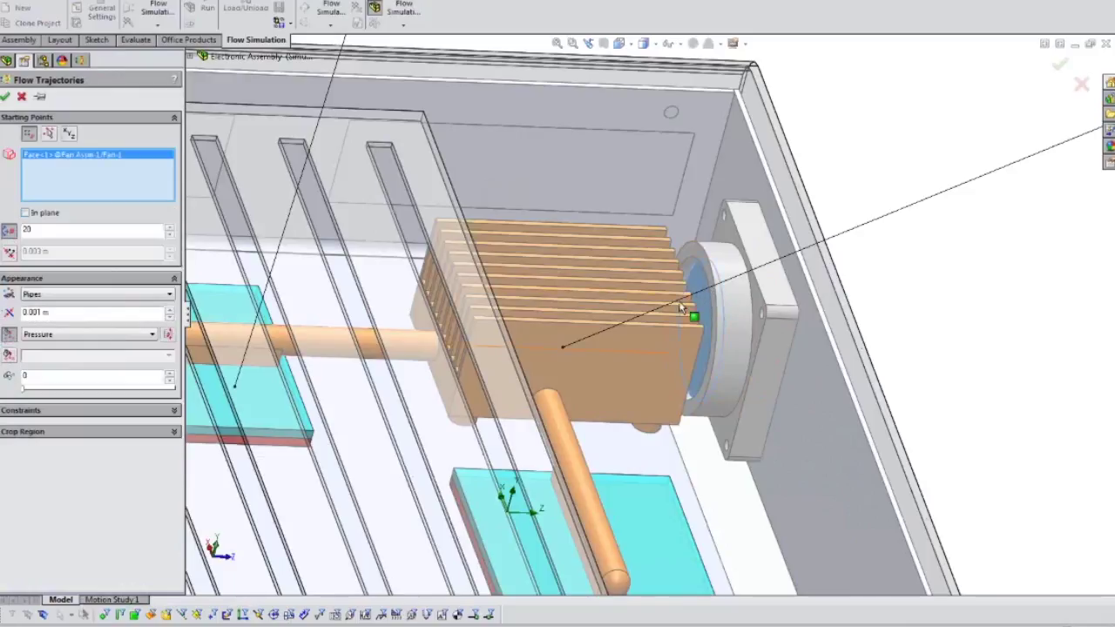
scroll(682, 307, "up", 5)
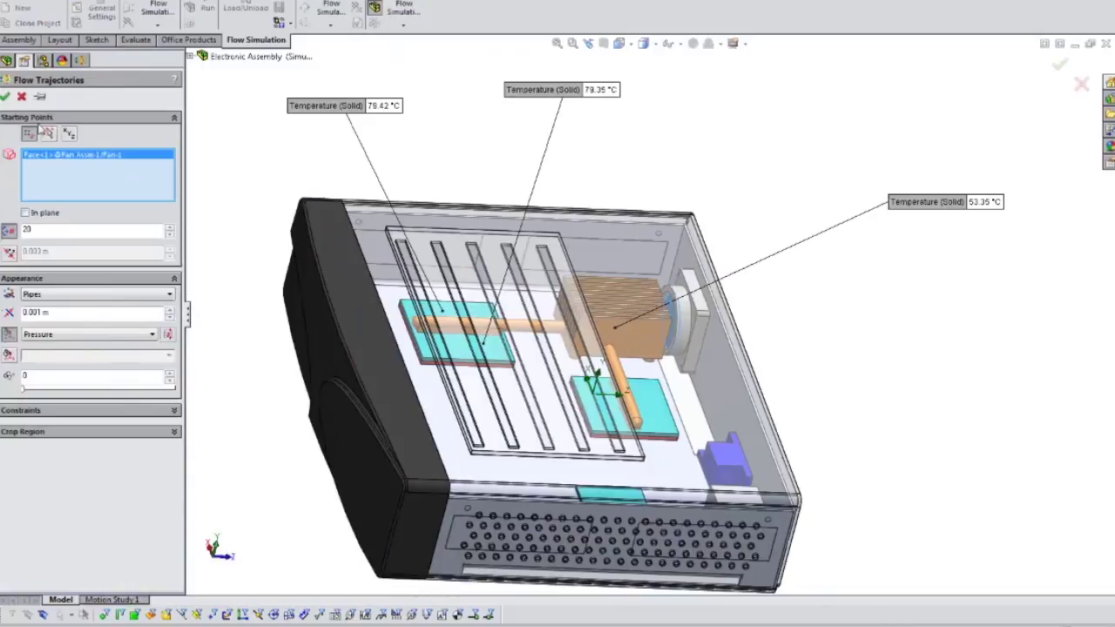
left_click(6, 97)
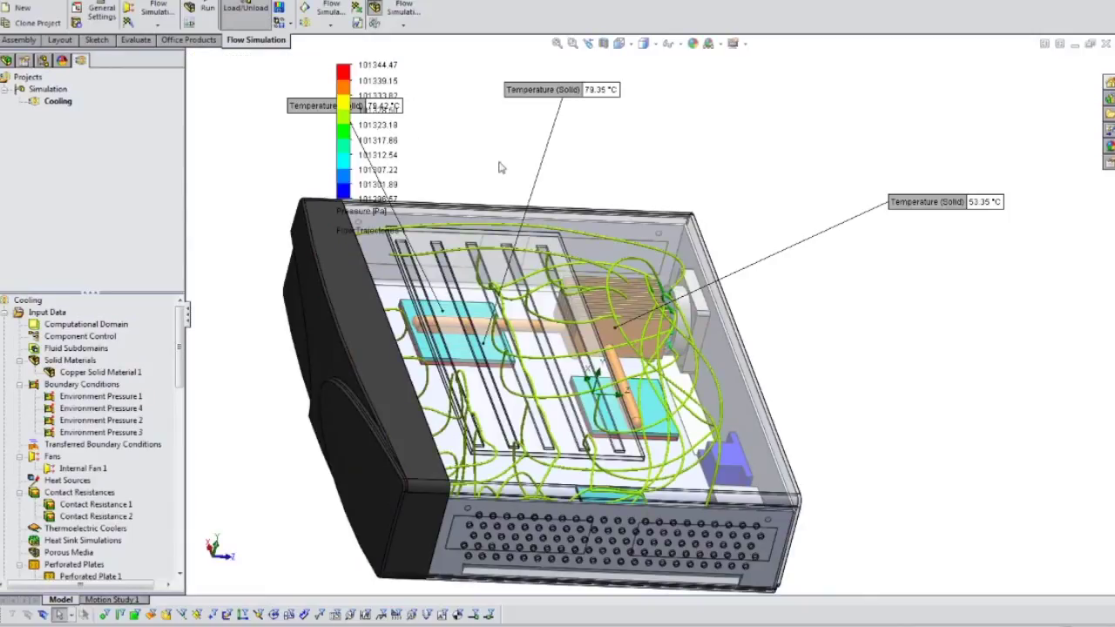
Step: Play the animation of the pipe-style Flow Trajectories 1 through the enclosure, stop it and close the animation
middle_click_drag(521, 170, 488, 175)
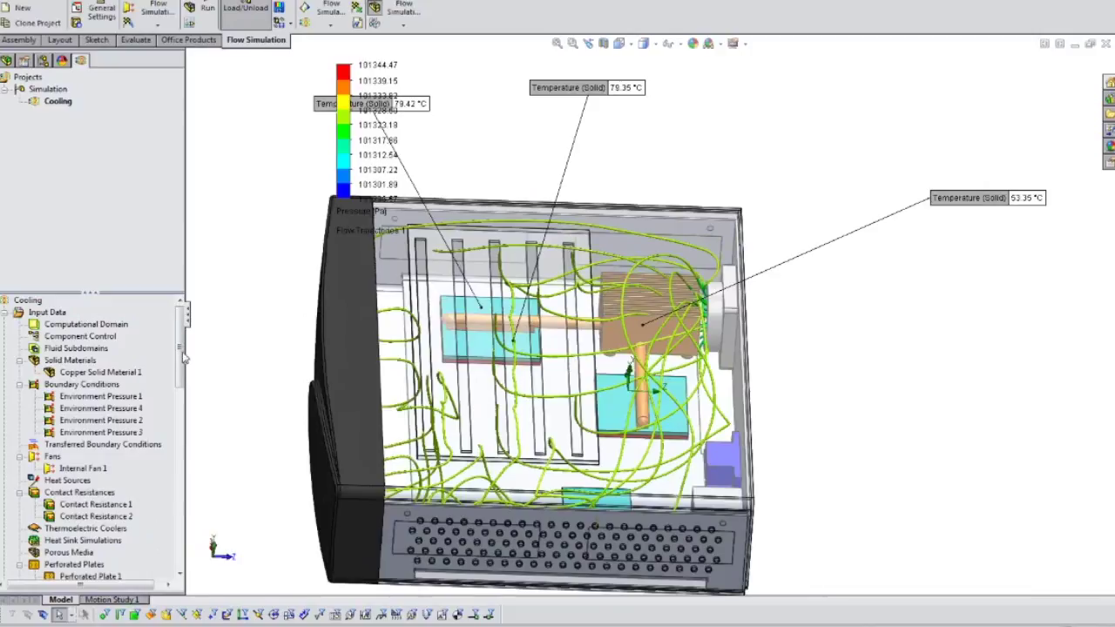
left_click_drag(182, 358, 185, 537)
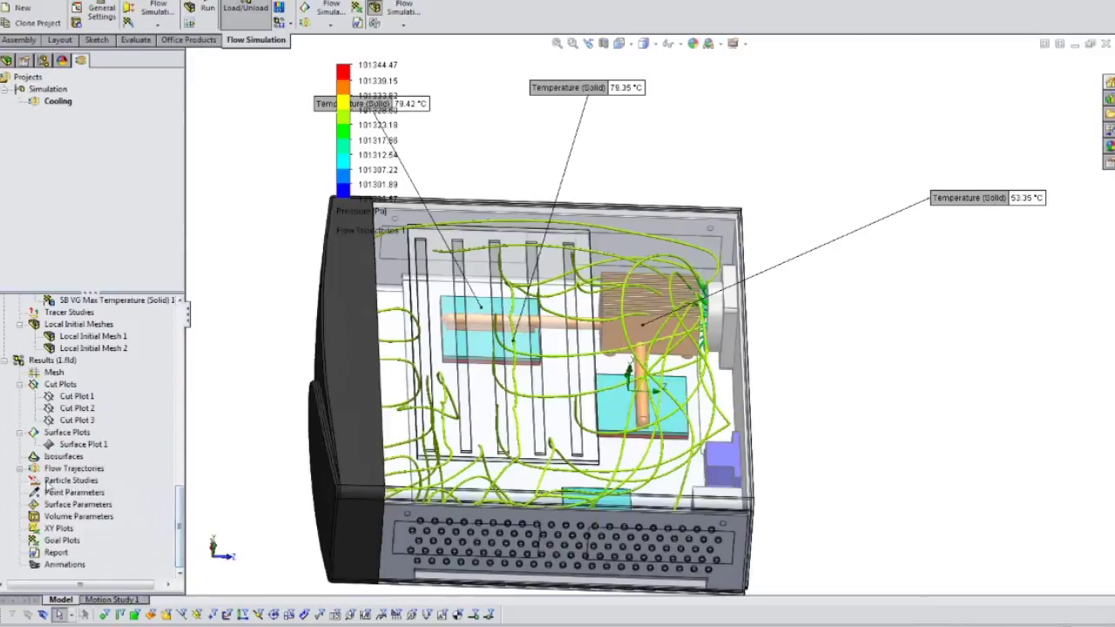
left_click(21, 469)
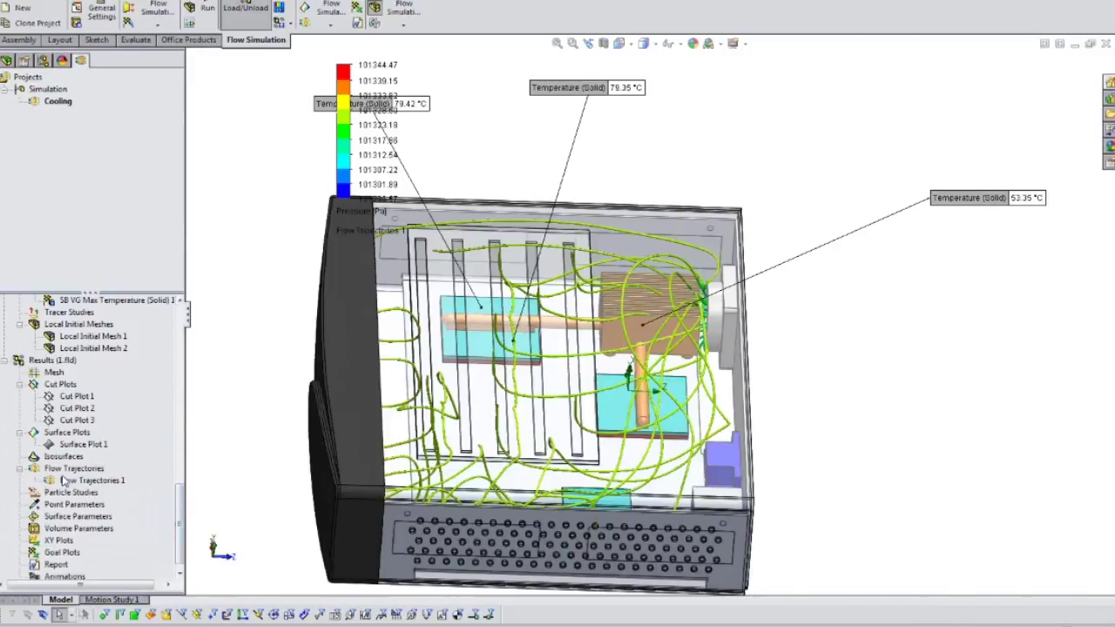
left_click(68, 481)
right_click(91, 481)
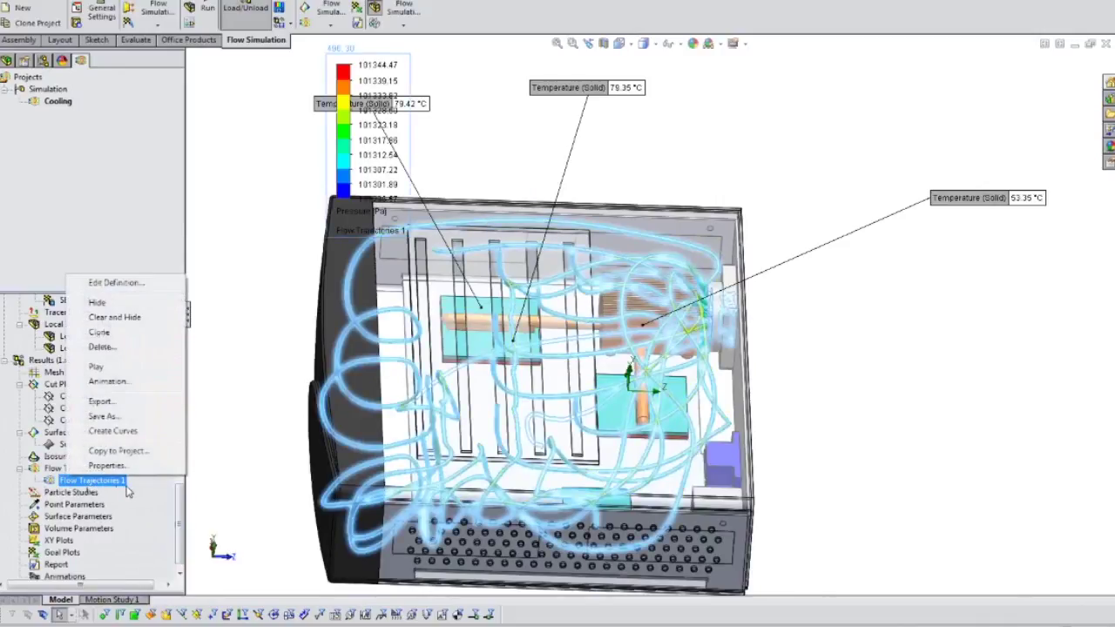
left_click(121, 383)
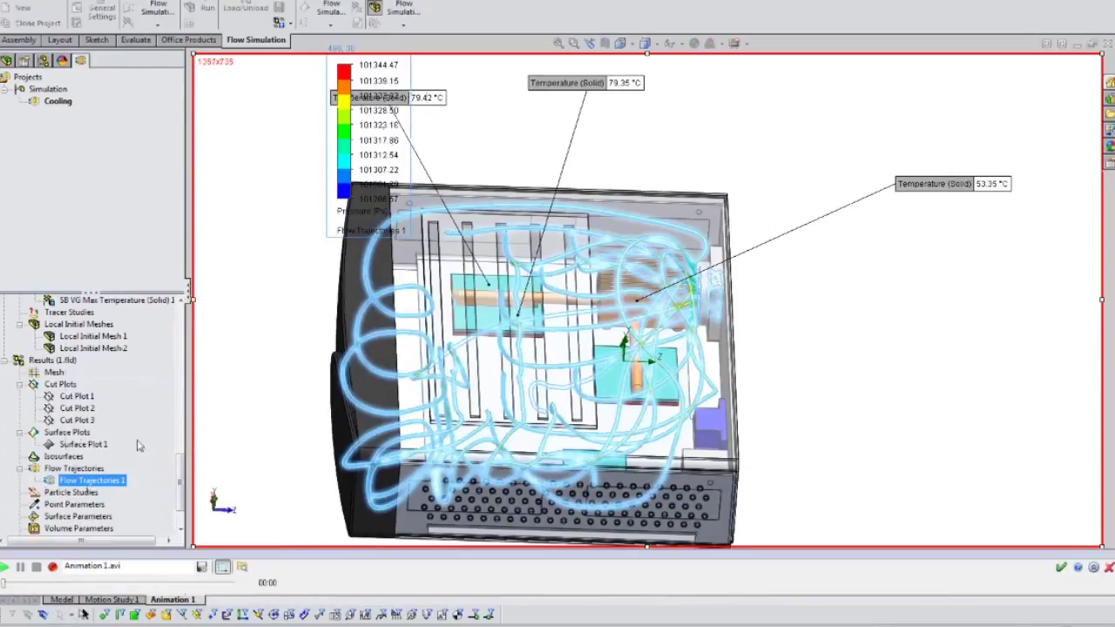
left_click(2, 573)
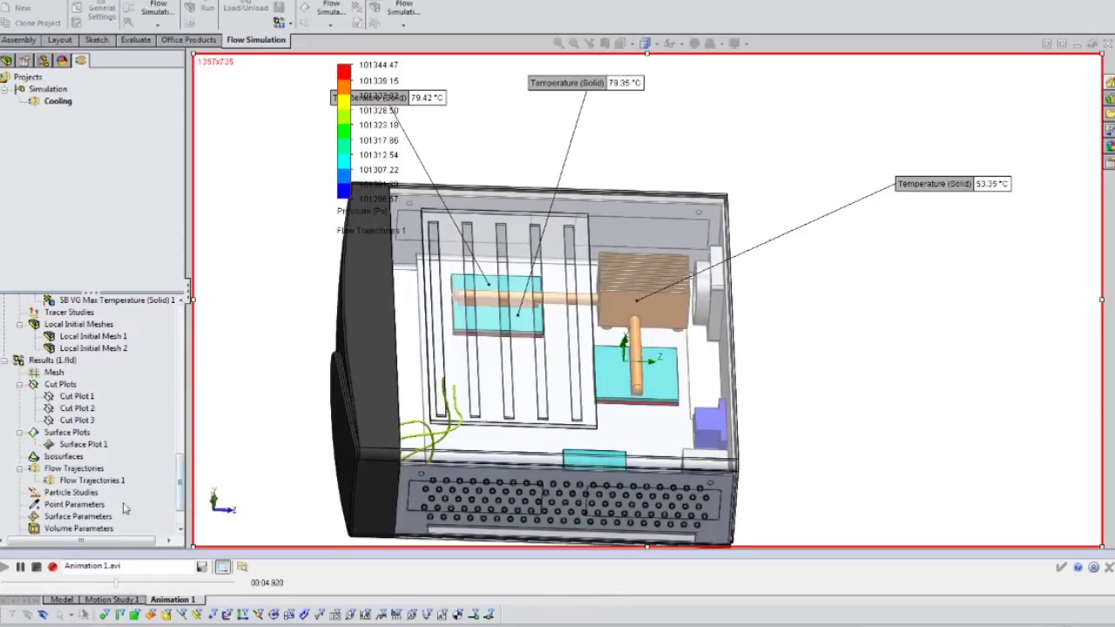
left_click(36, 567)
left_click(37, 567)
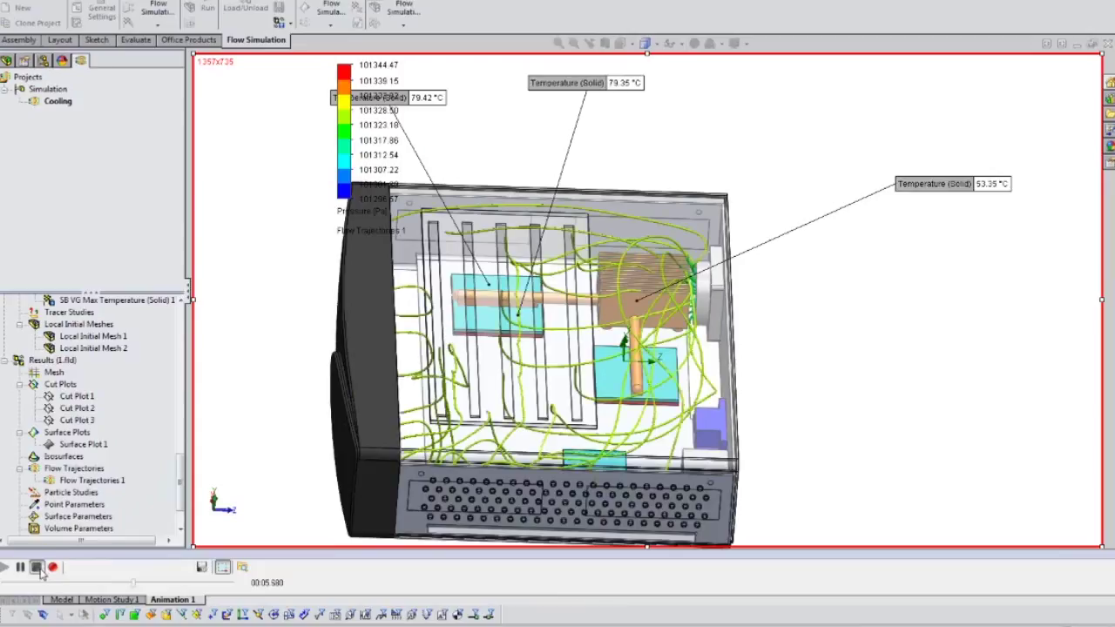
left_click(51, 569)
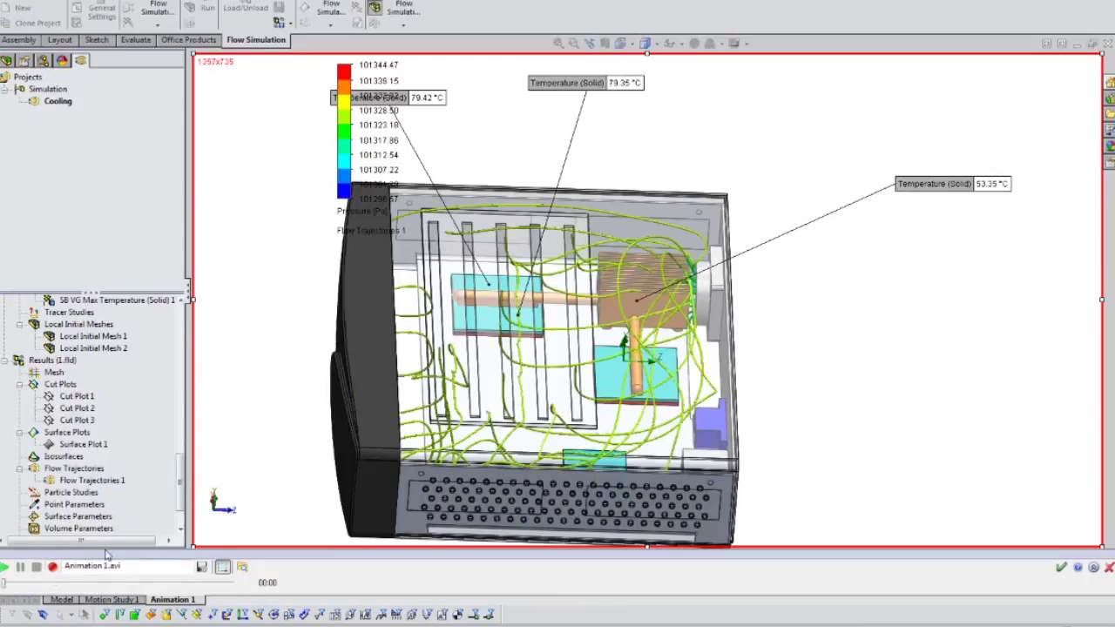
left_click(1109, 567)
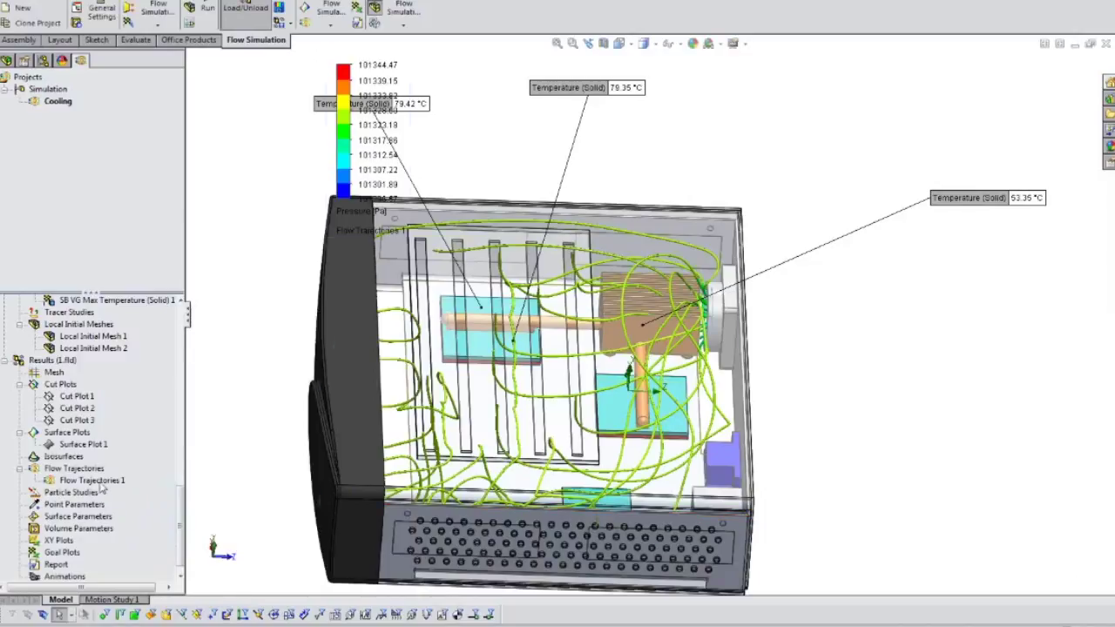
Step: Edit the definition of Flow Trajectories 1 to draw the trajectories as Arrows (flat)
right_click(98, 481)
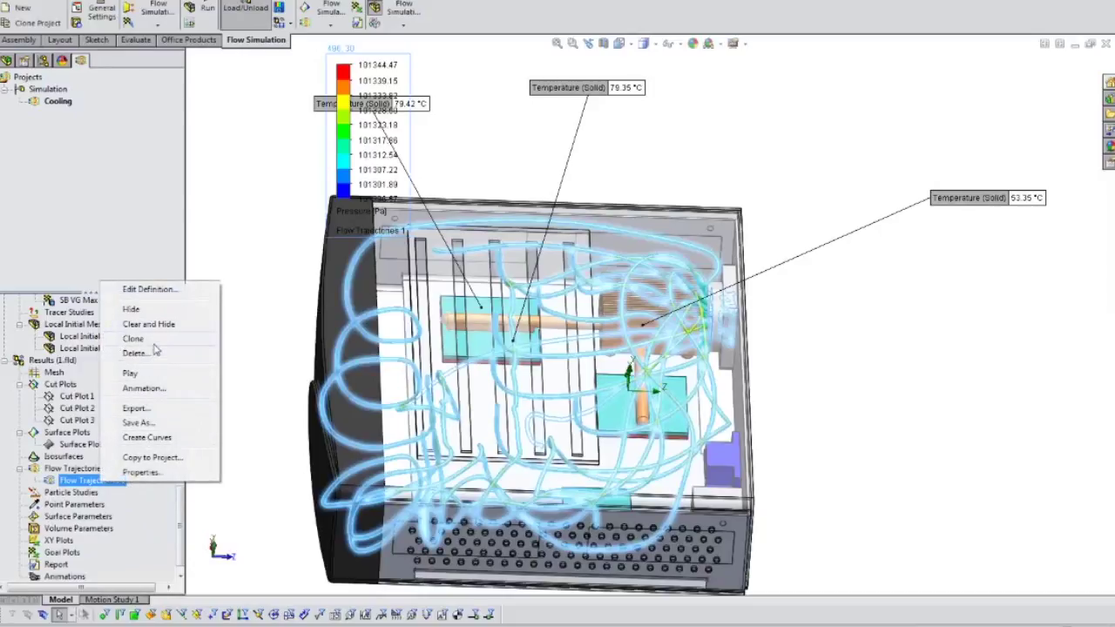
left_click(167, 291)
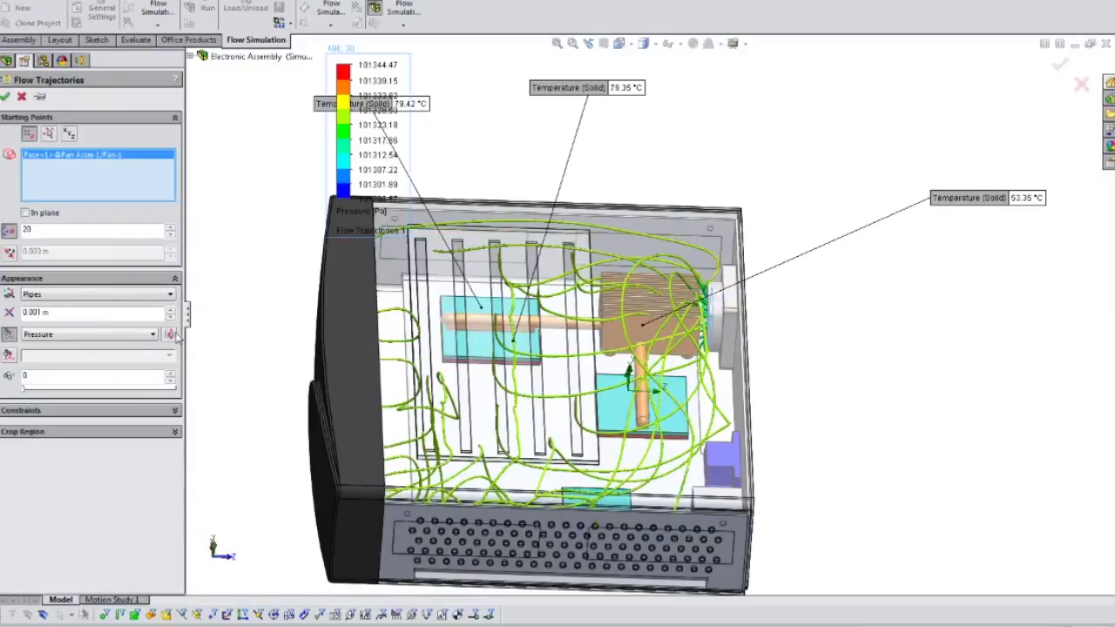
left_click(74, 296)
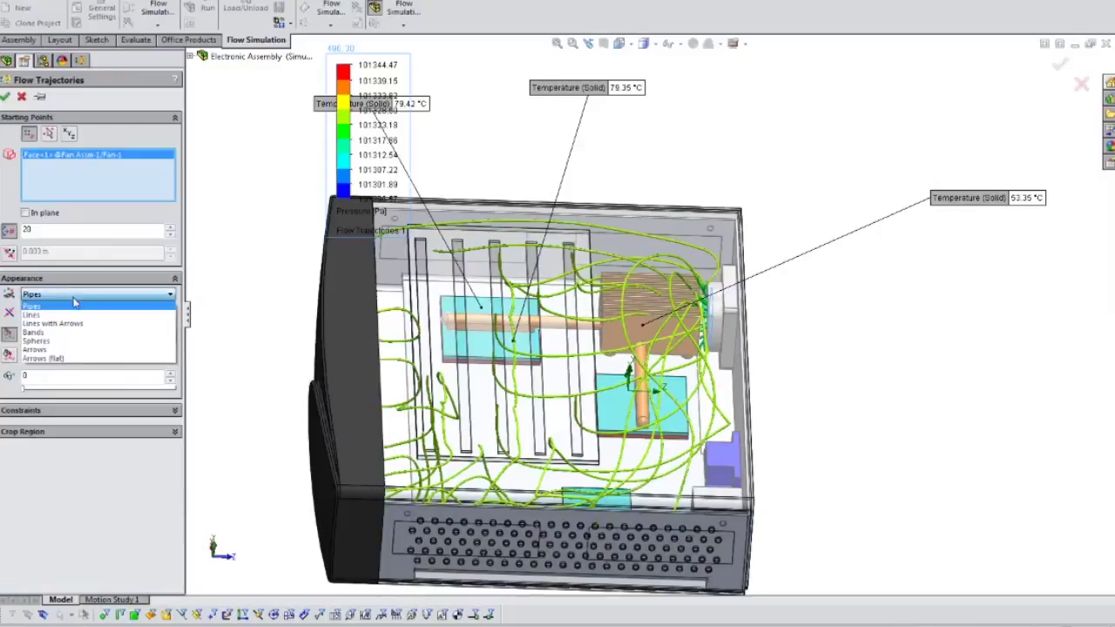
left_click(49, 359)
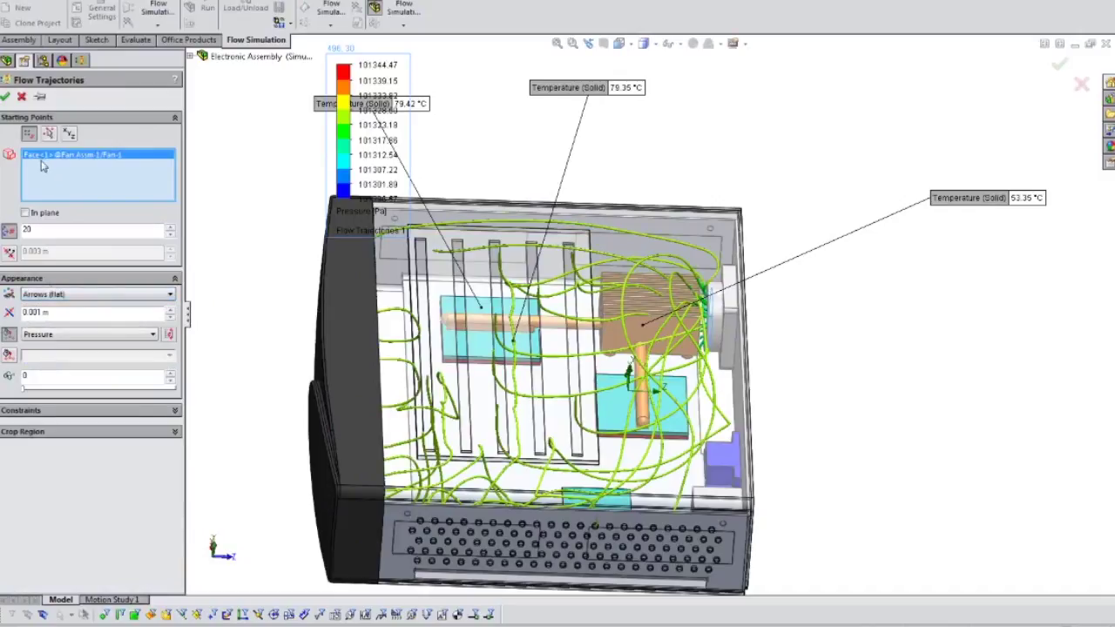
left_click(5, 97)
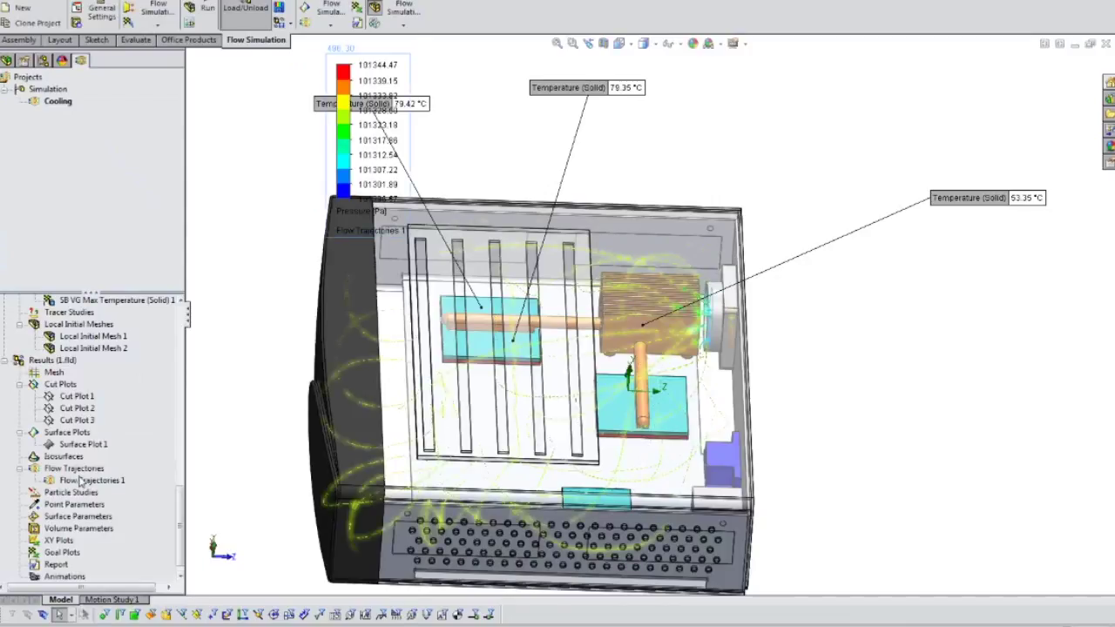
Step: Set the arrow width of Flow Trajectories 1 to 0.01 m
right_click(100, 482)
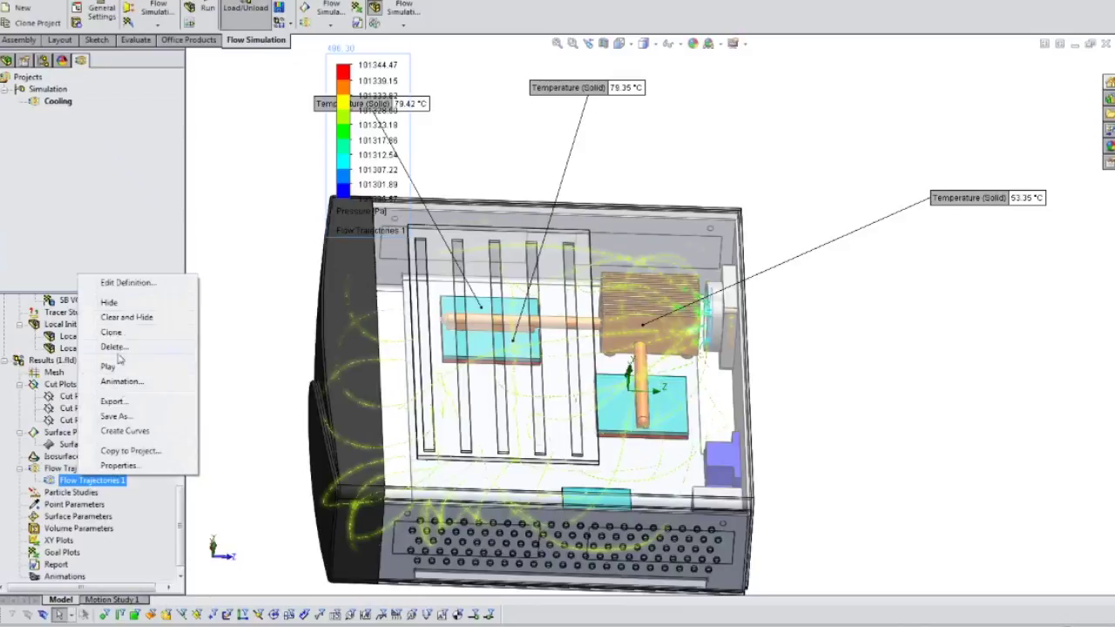
left_click(126, 284)
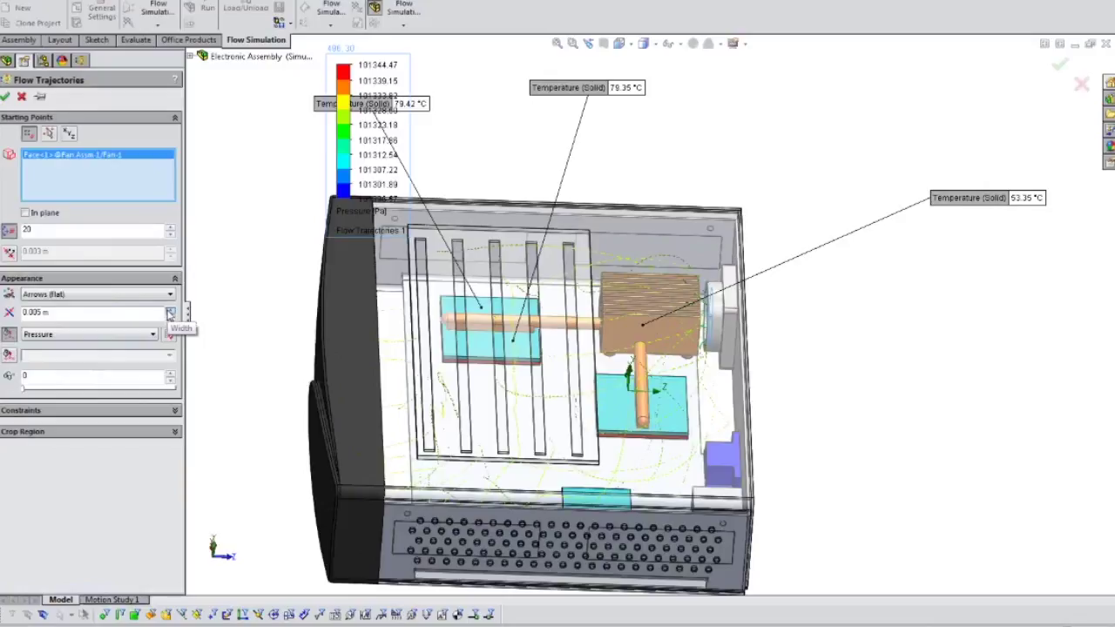
left_click(170, 310)
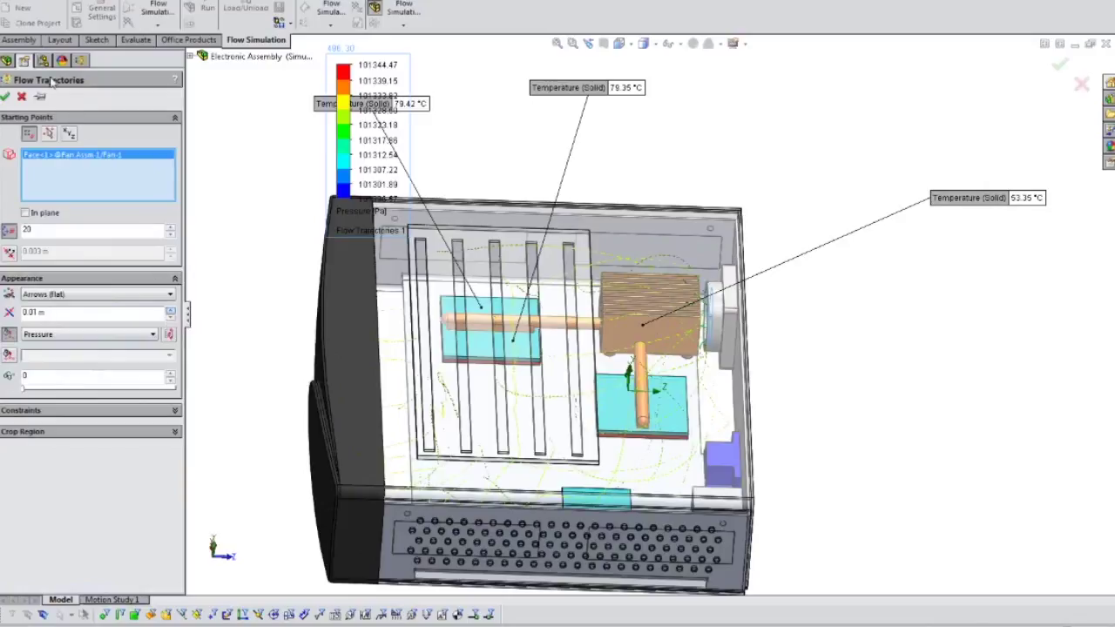
left_click(7, 98)
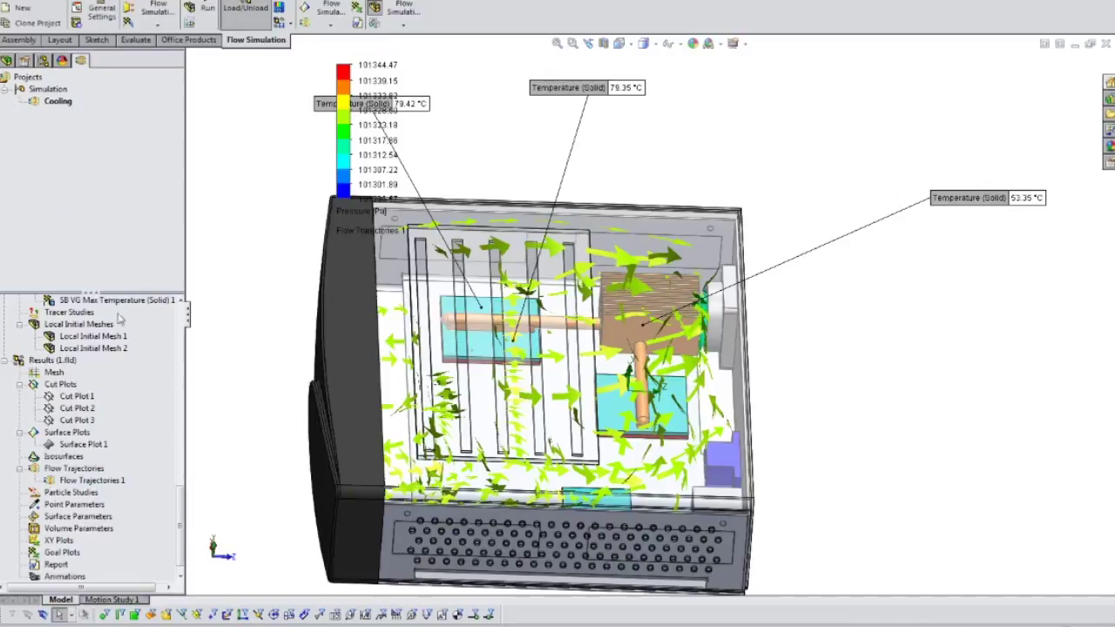
Step: Animate Flow Trajectories 1 with its flat arrows to examine the airflow direction, and close the animation
right_click(94, 481)
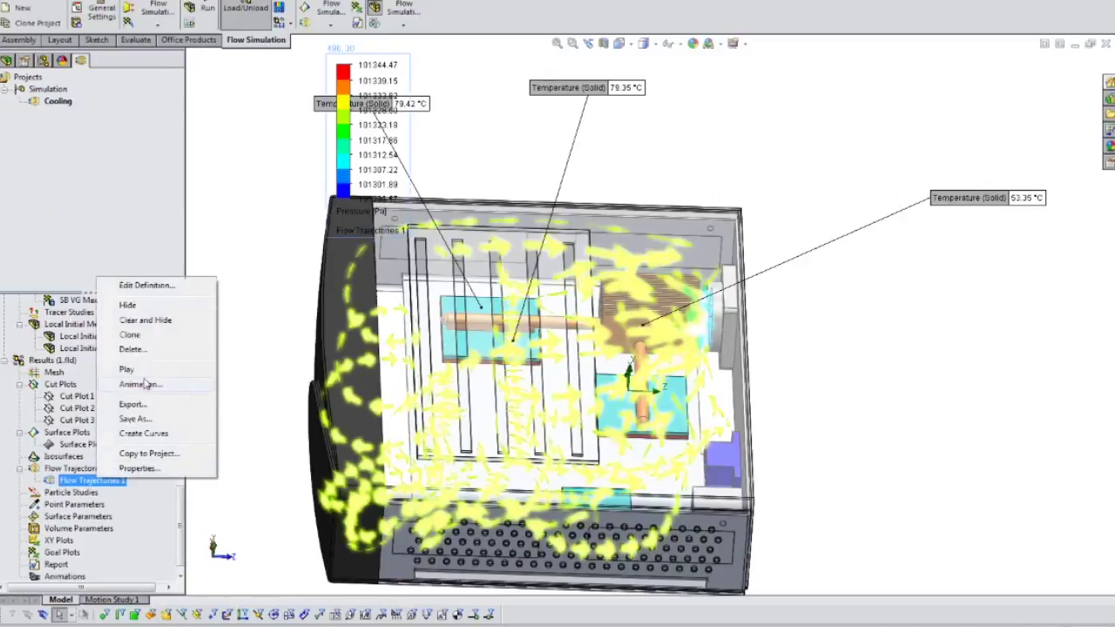
left_click(141, 384)
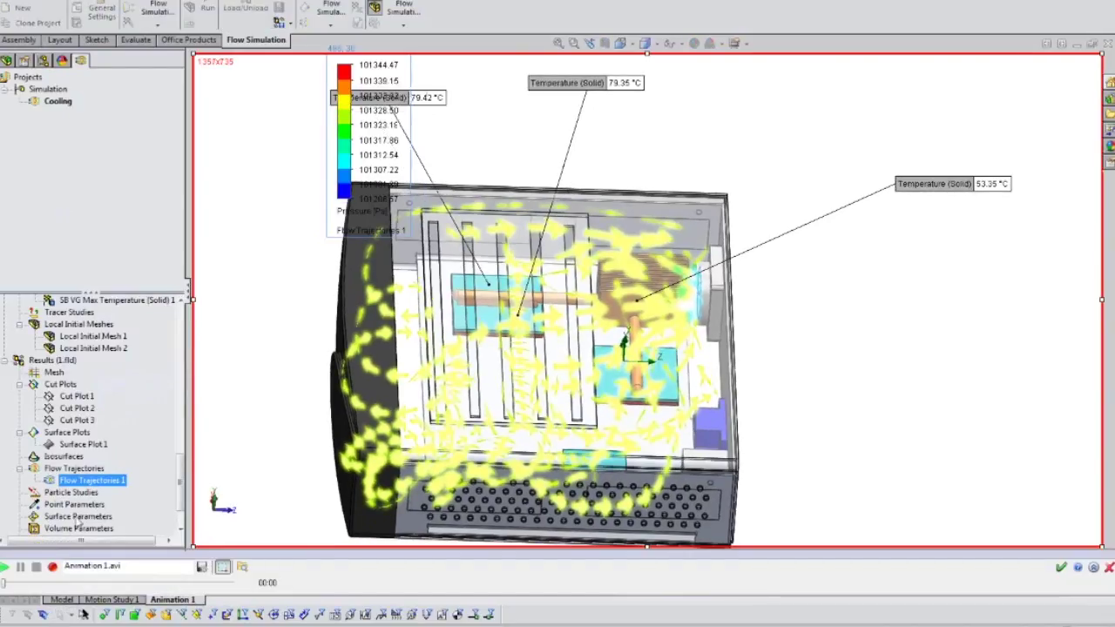
left_click(4, 568)
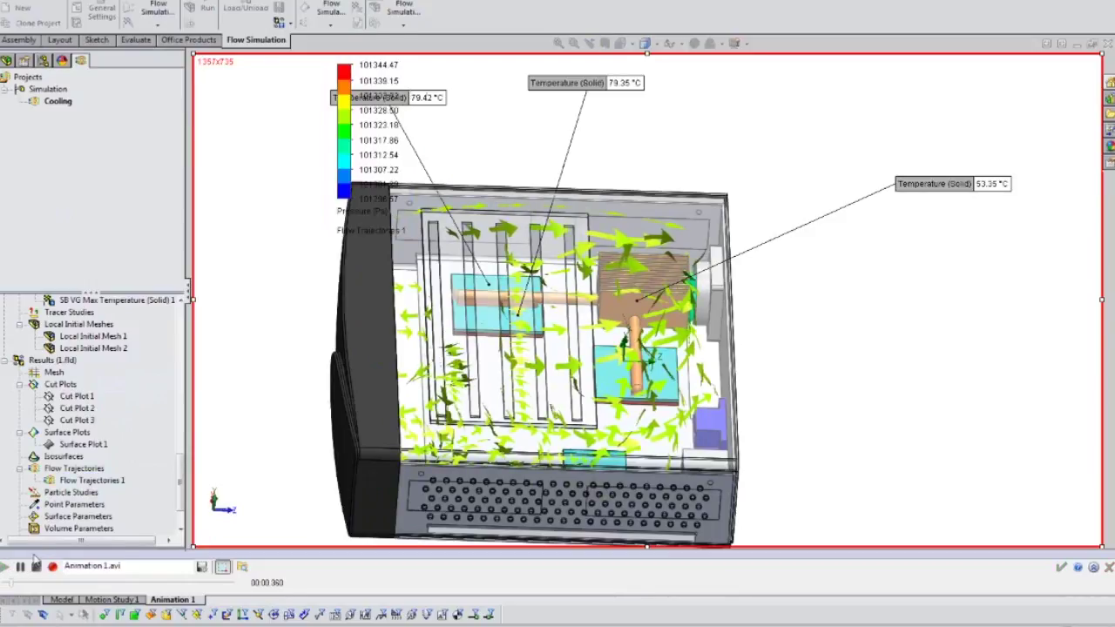
left_click(35, 559)
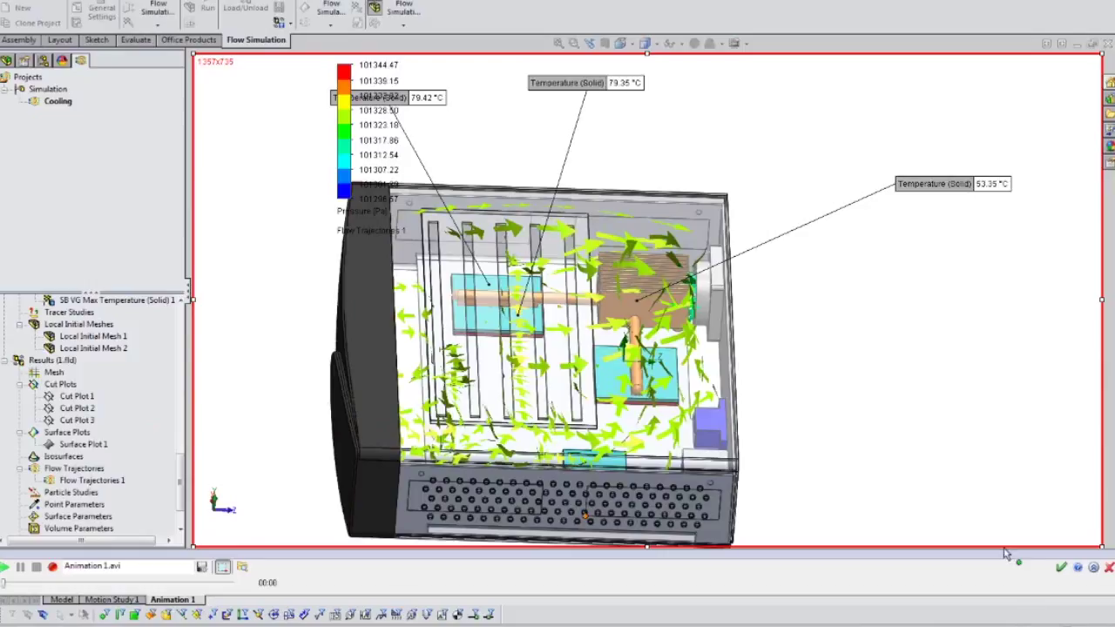
left_click(1109, 568)
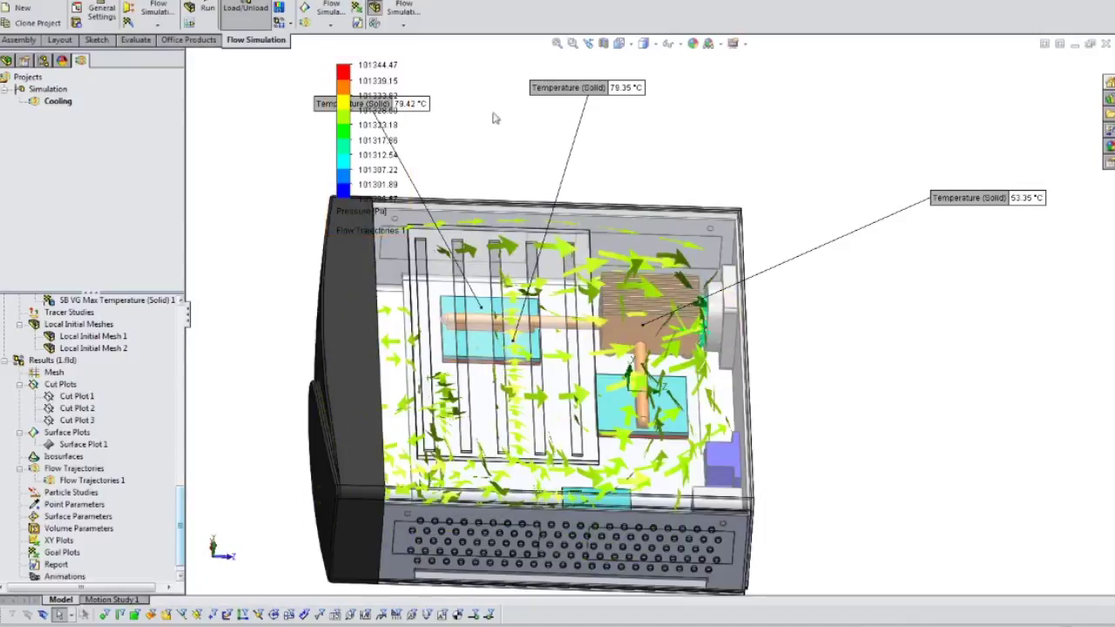
right_click(583, 98)
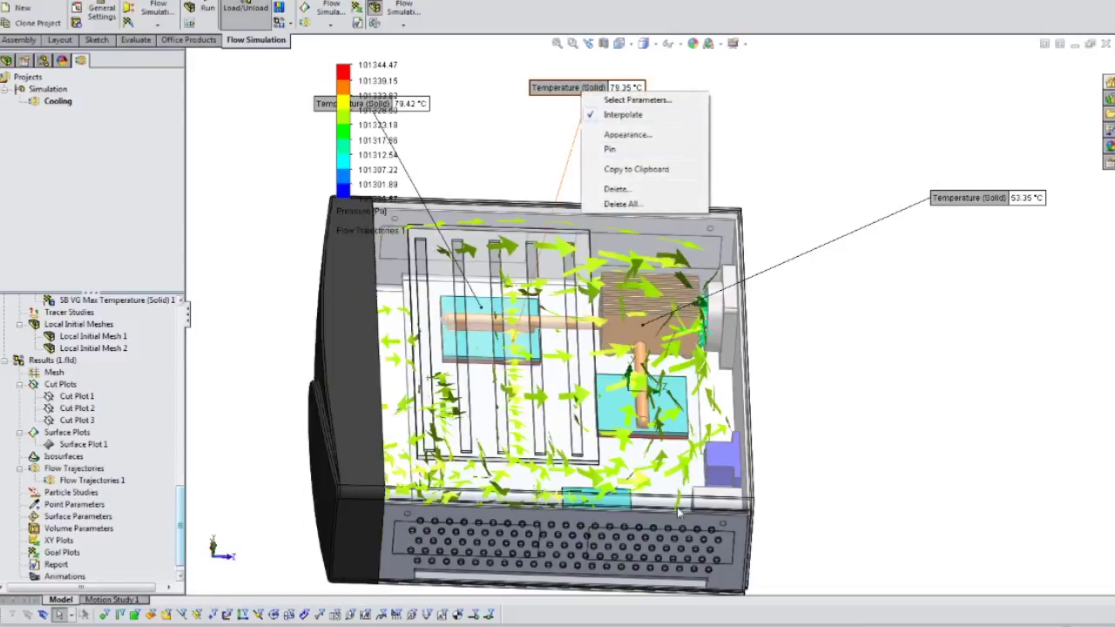
left_click(829, 470)
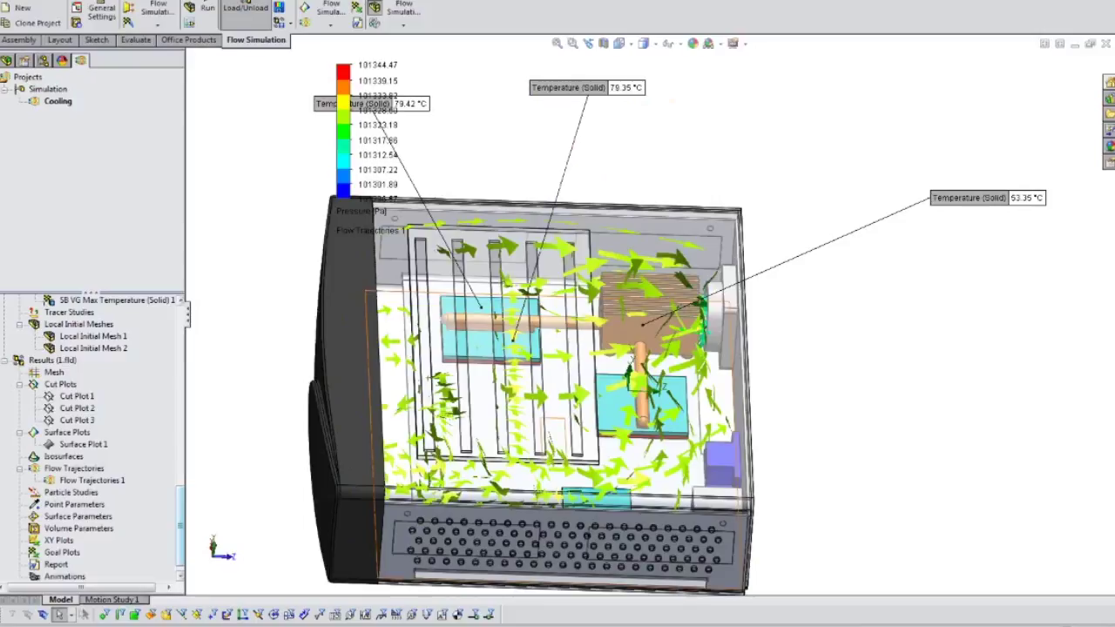
mouse_move(551, 626)
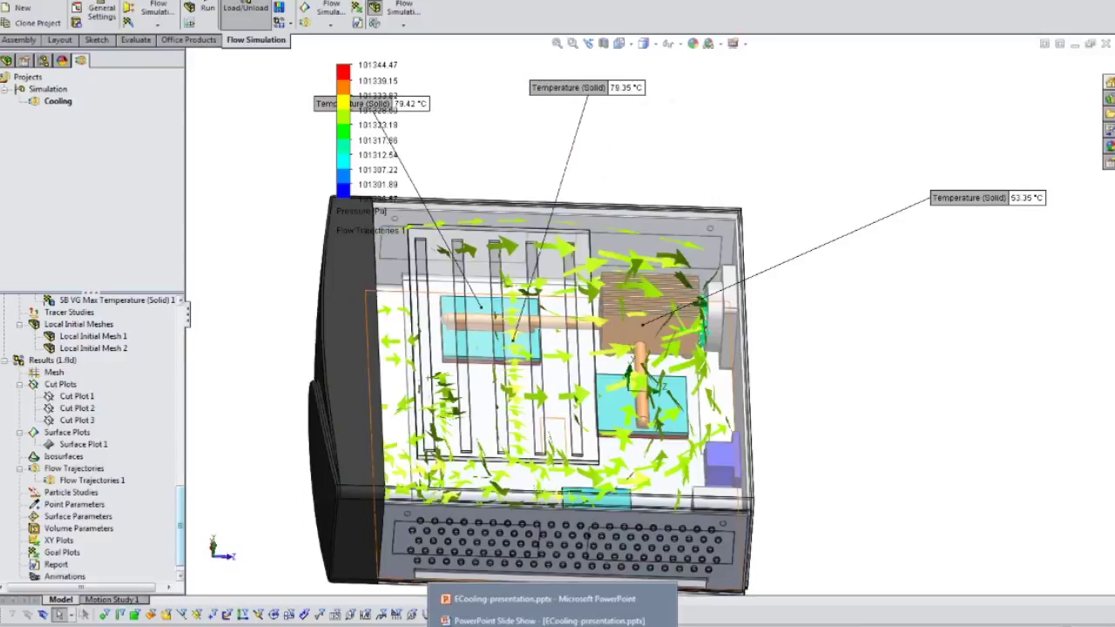